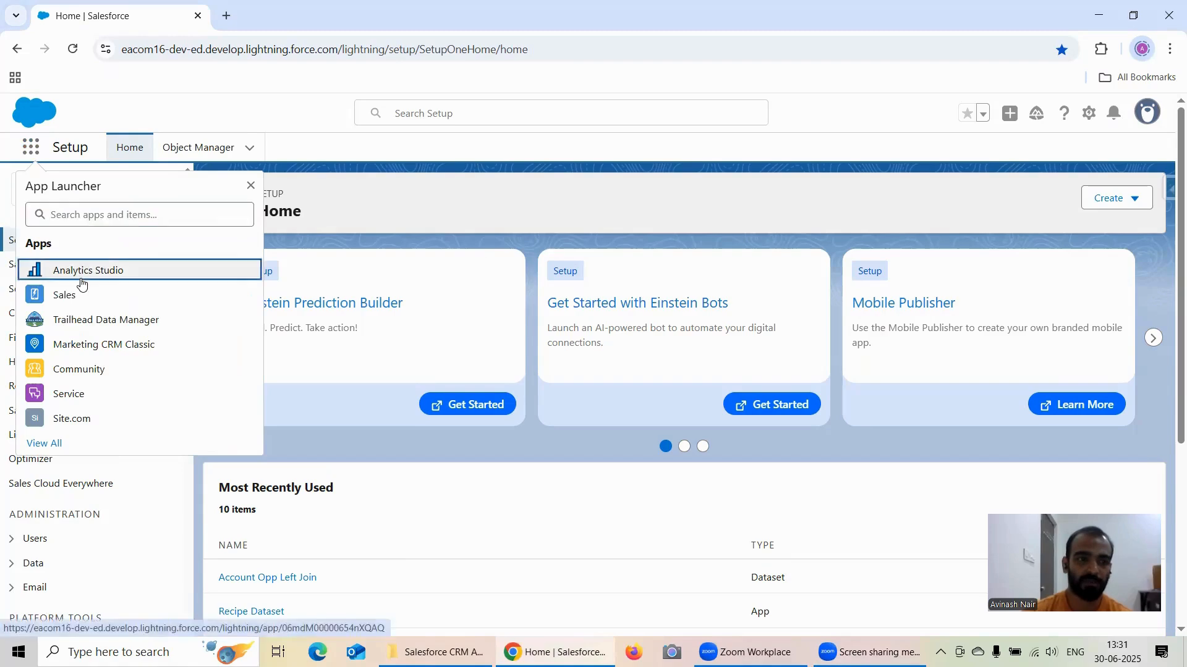
Step: Open Analytics Studio and view the existing Sliding Window Functionality lens
left_click(78, 272)
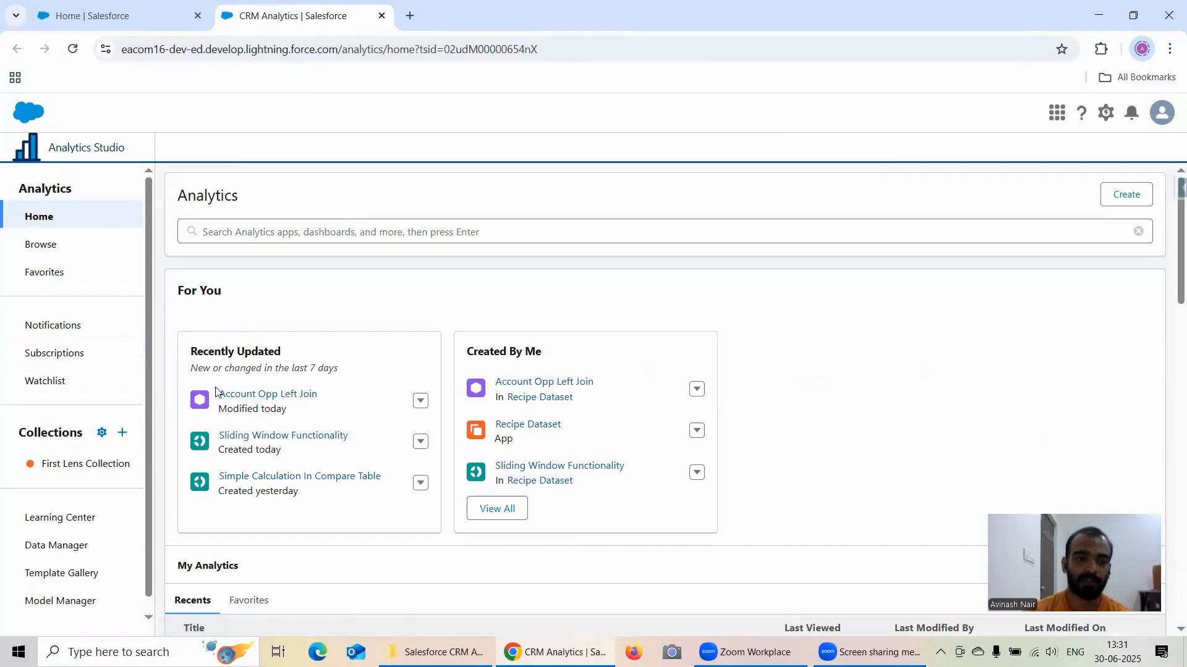
left_click(268, 436)
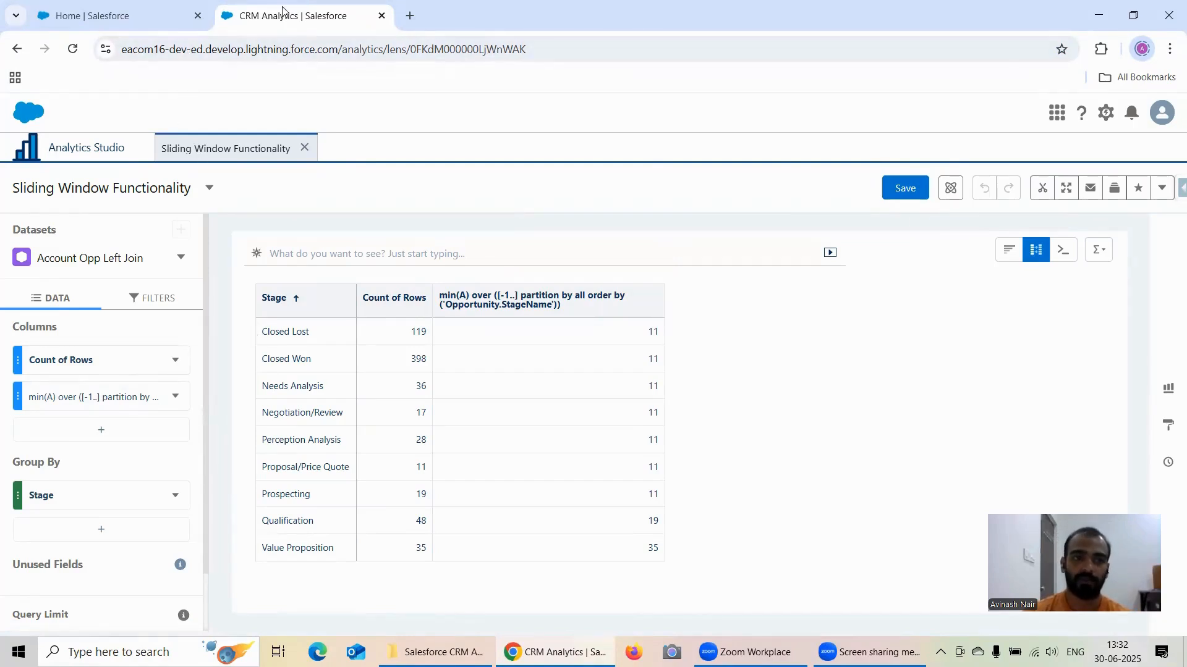
Step: Launch Analytics Studio again from Setup, open a new lens on the Account Opp Left Join dataset, and duplicate its browser tab
left_click(108, 16)
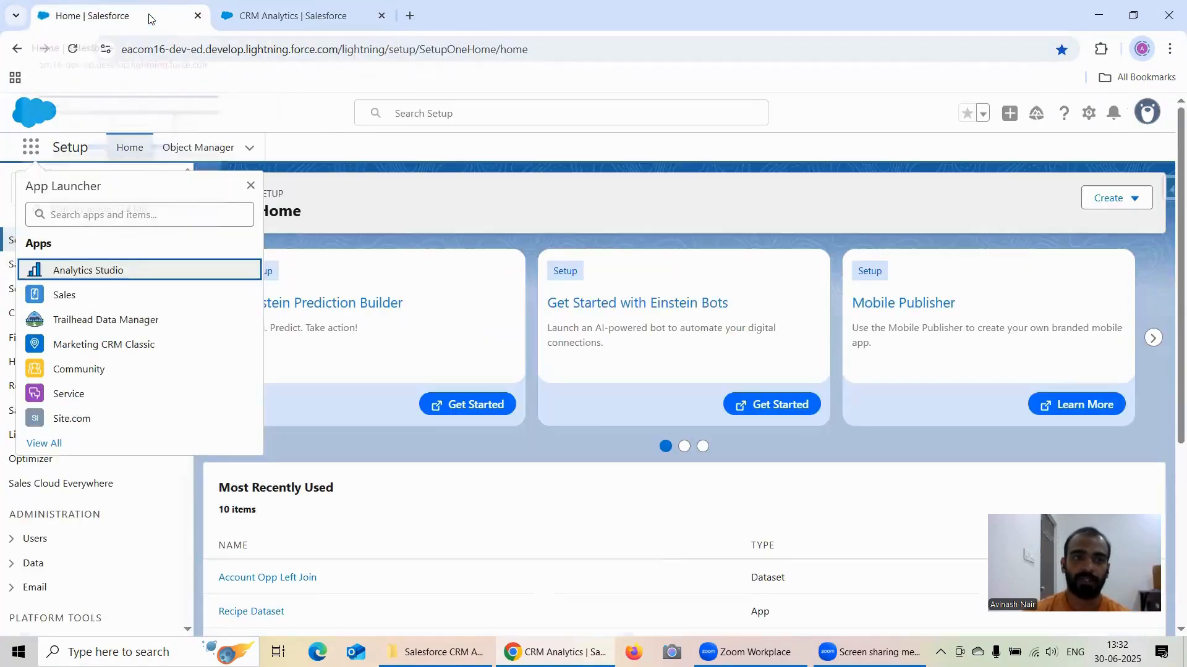
left_click(105, 276)
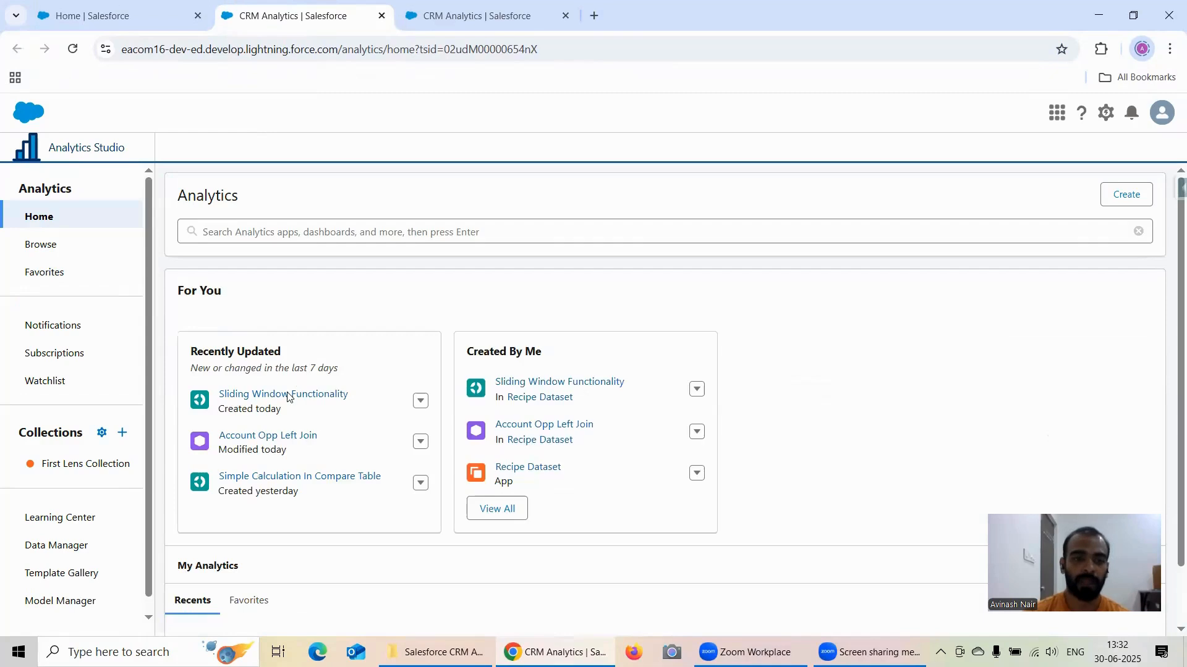
left_click(268, 439)
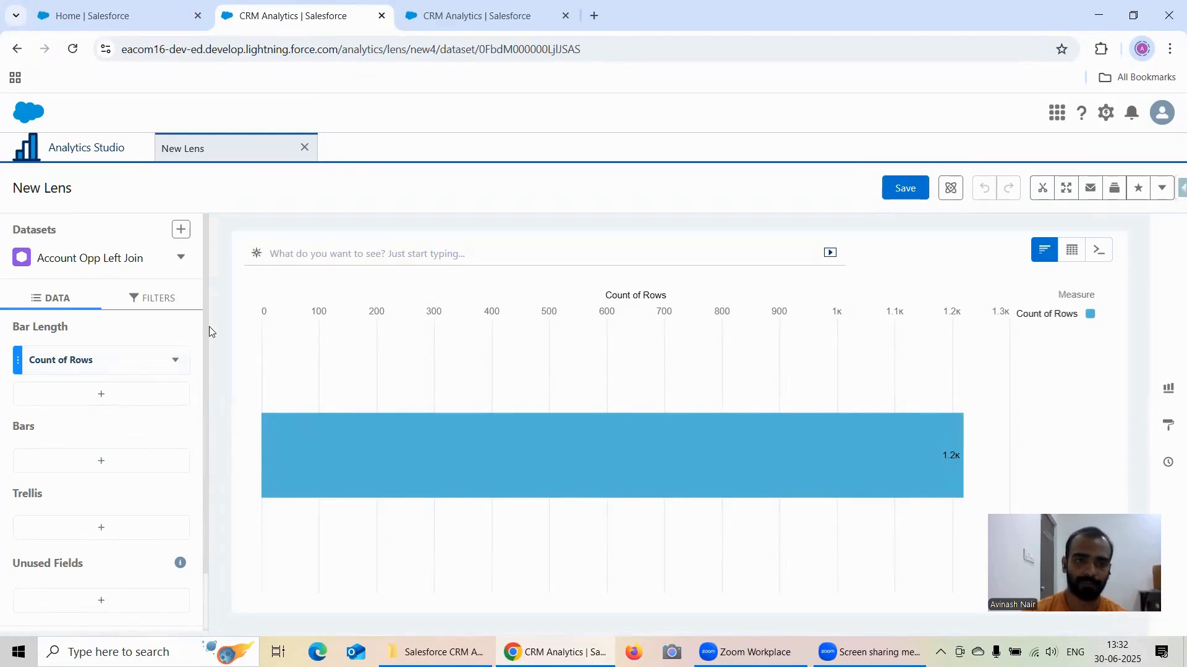
right_click(254, 25)
left_click(285, 156)
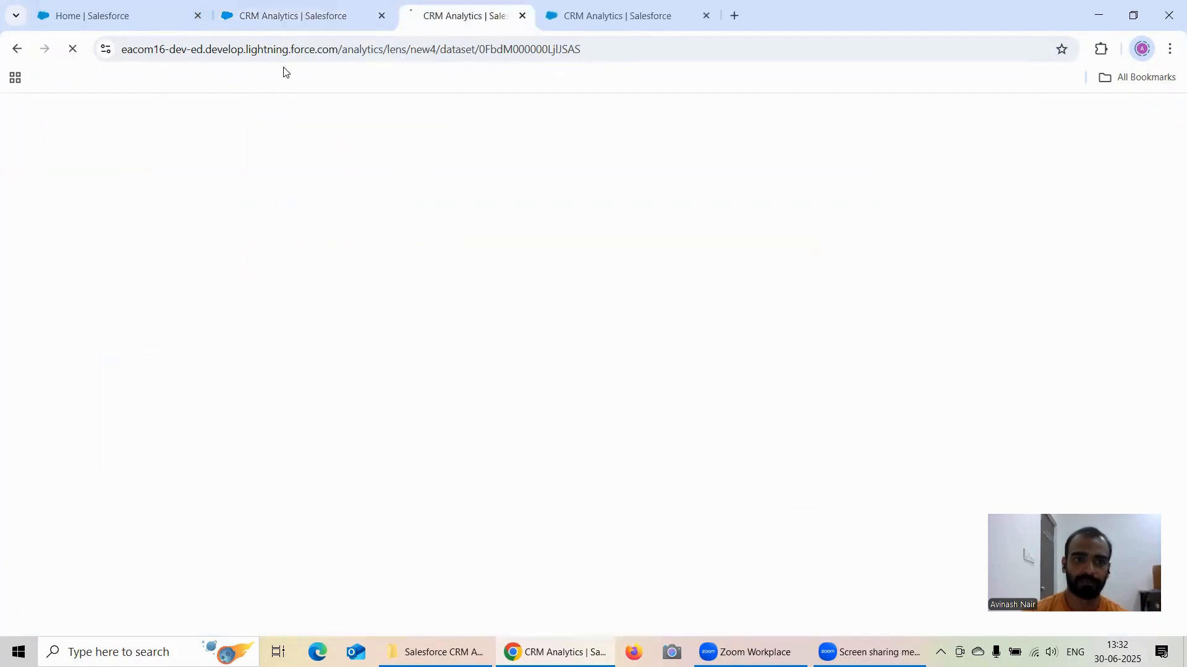
Step: Return to the original new lens and group its bars by Stage
left_click(251, 13)
left_click(110, 466)
scroll(312, 346, "down", 3)
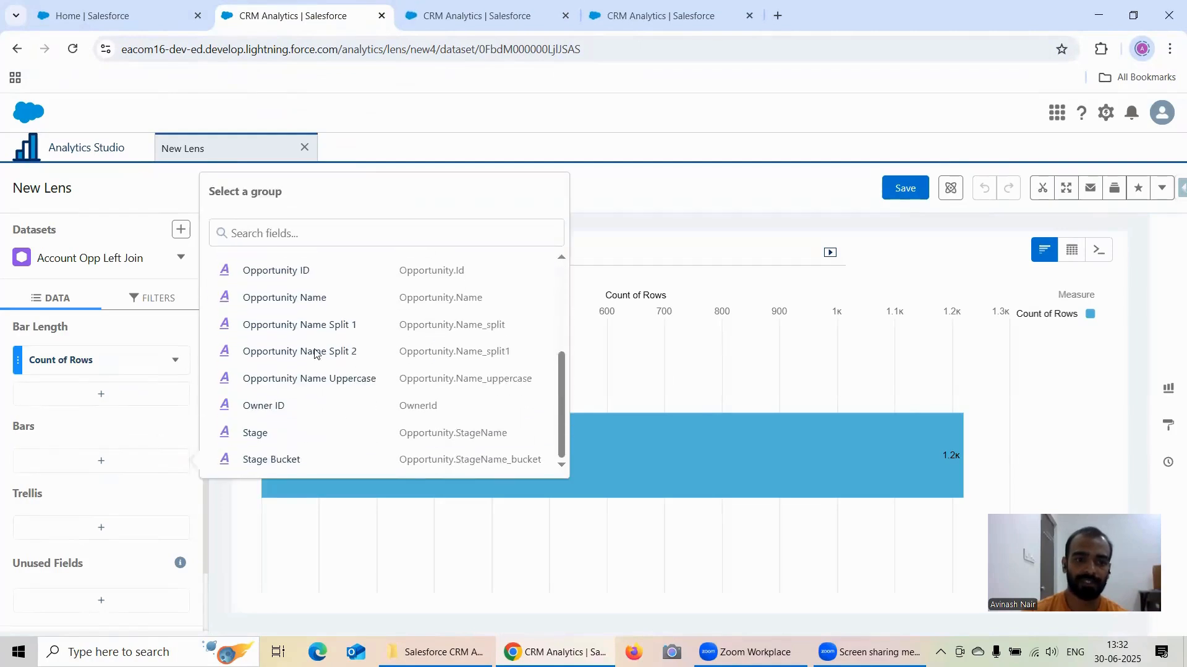
left_click(256, 433)
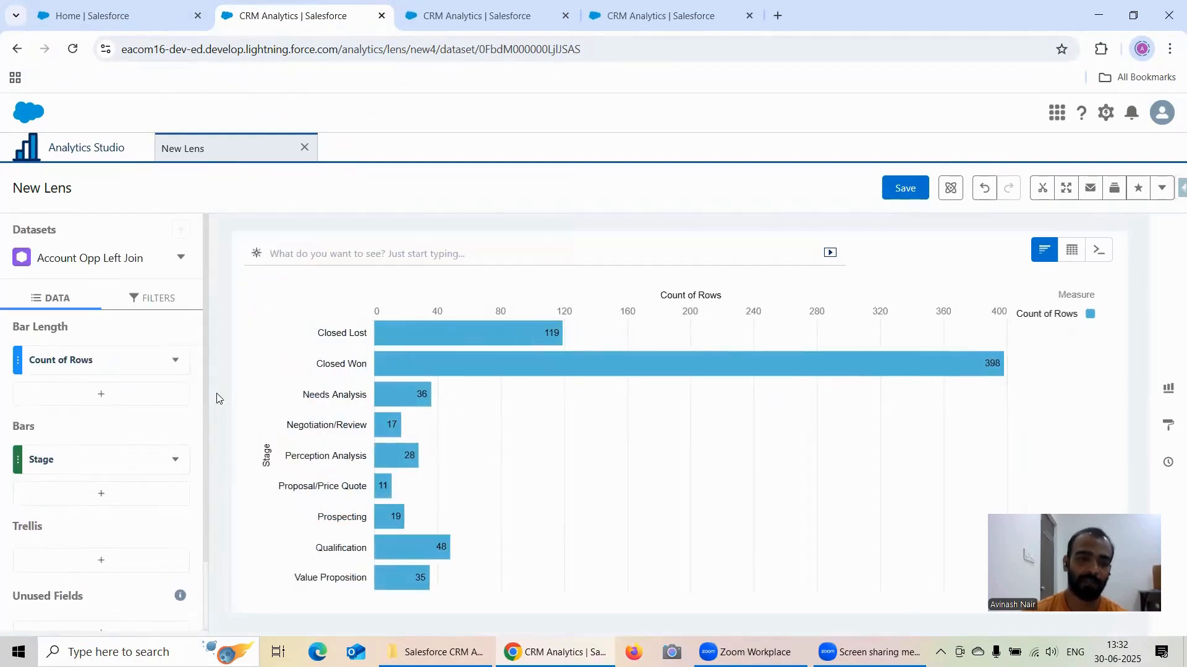
Step: Change the Stage bar chart into a Compare Table
left_click(175, 360)
mouse_move(179, 366)
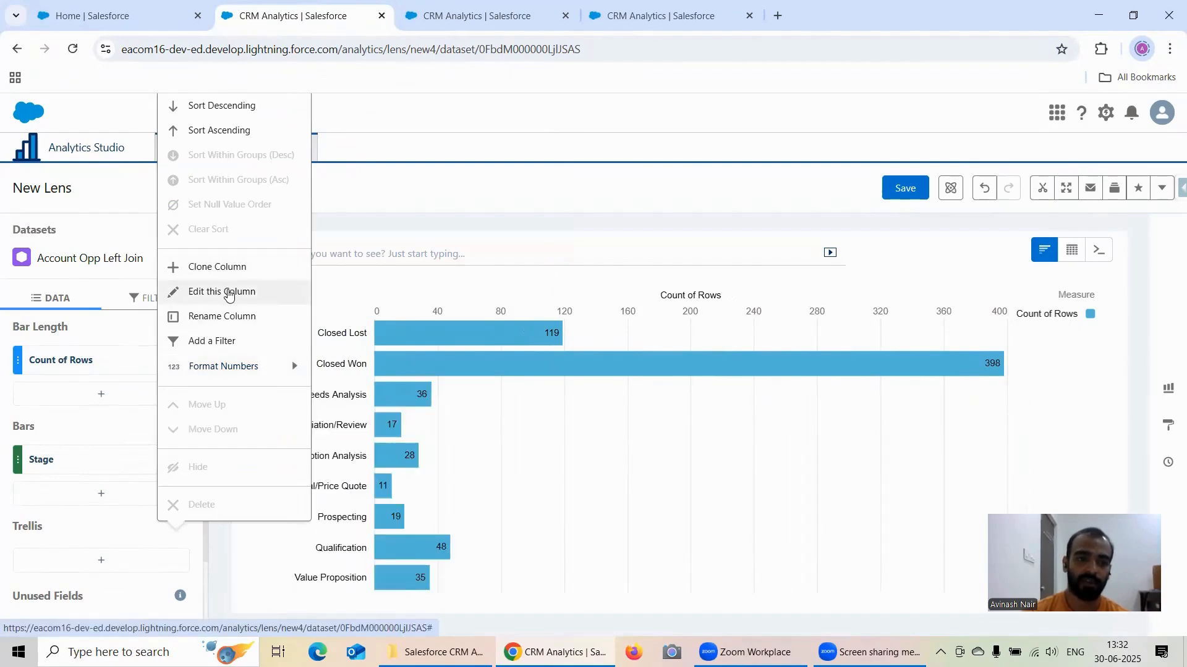
left_click(1072, 252)
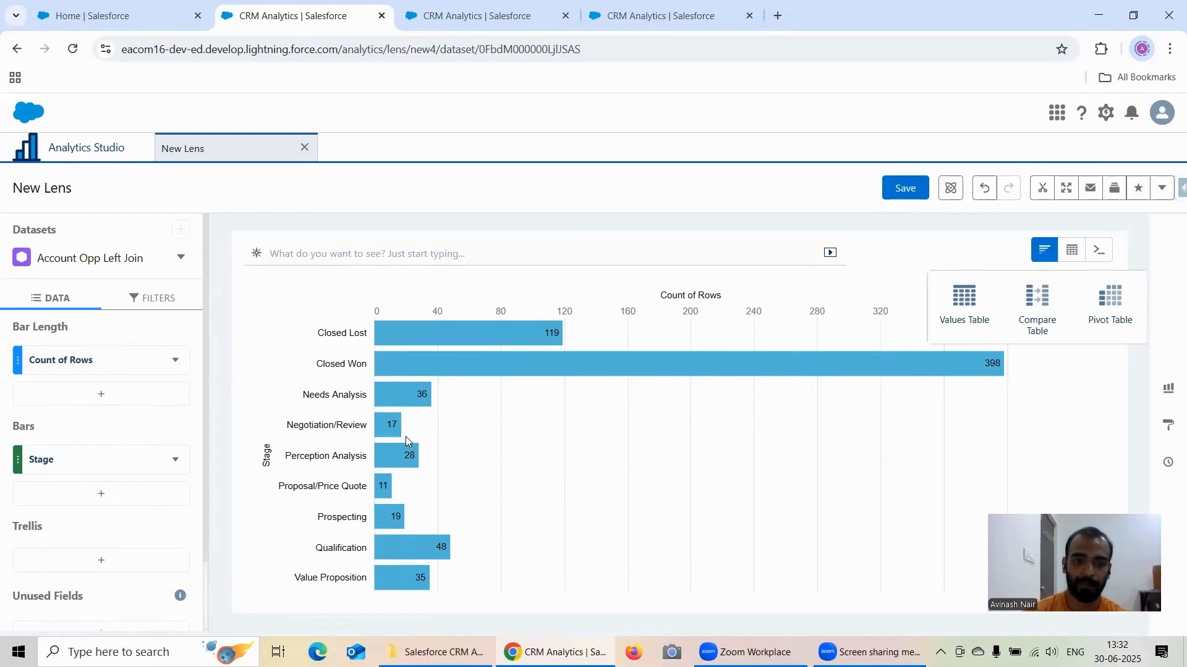
mouse_move(389, 424)
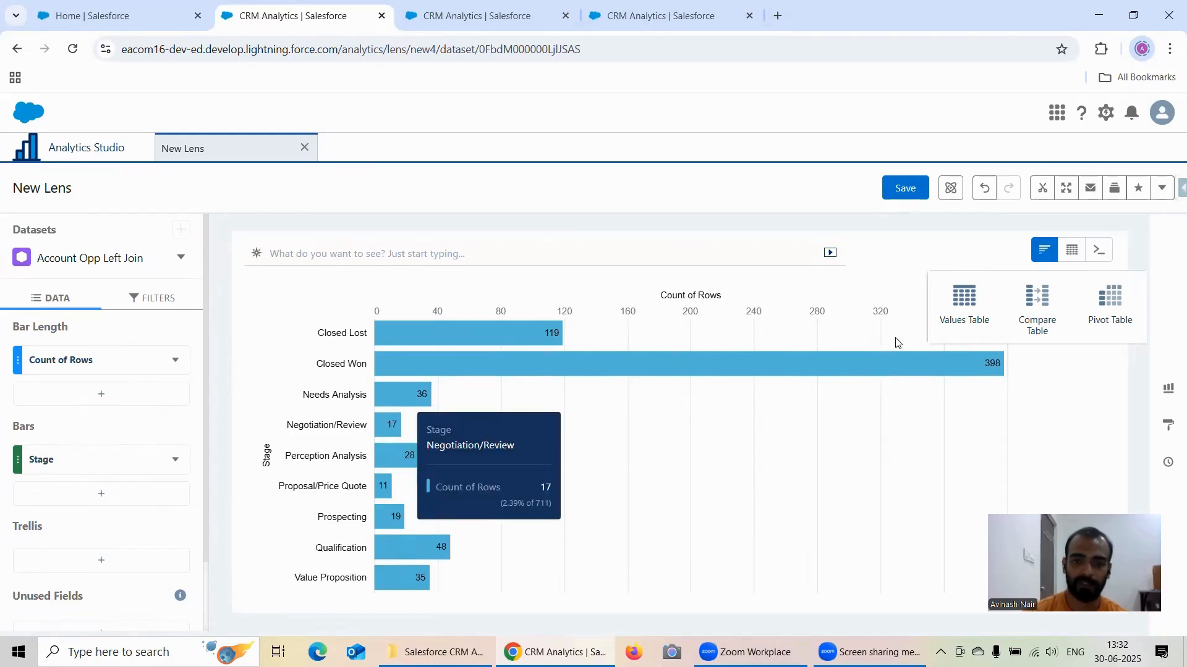
left_click(1043, 305)
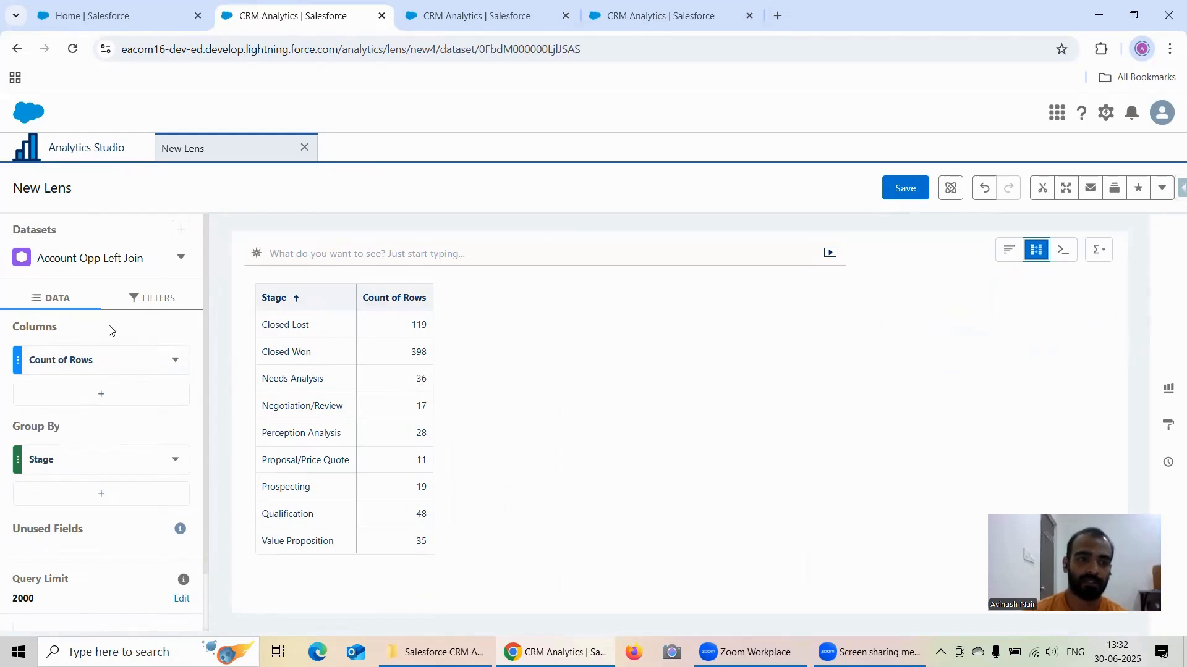
Step: Add a column to the compare table that calculates Percentage of Group on Count of Rows, and apply it
left_click(173, 362)
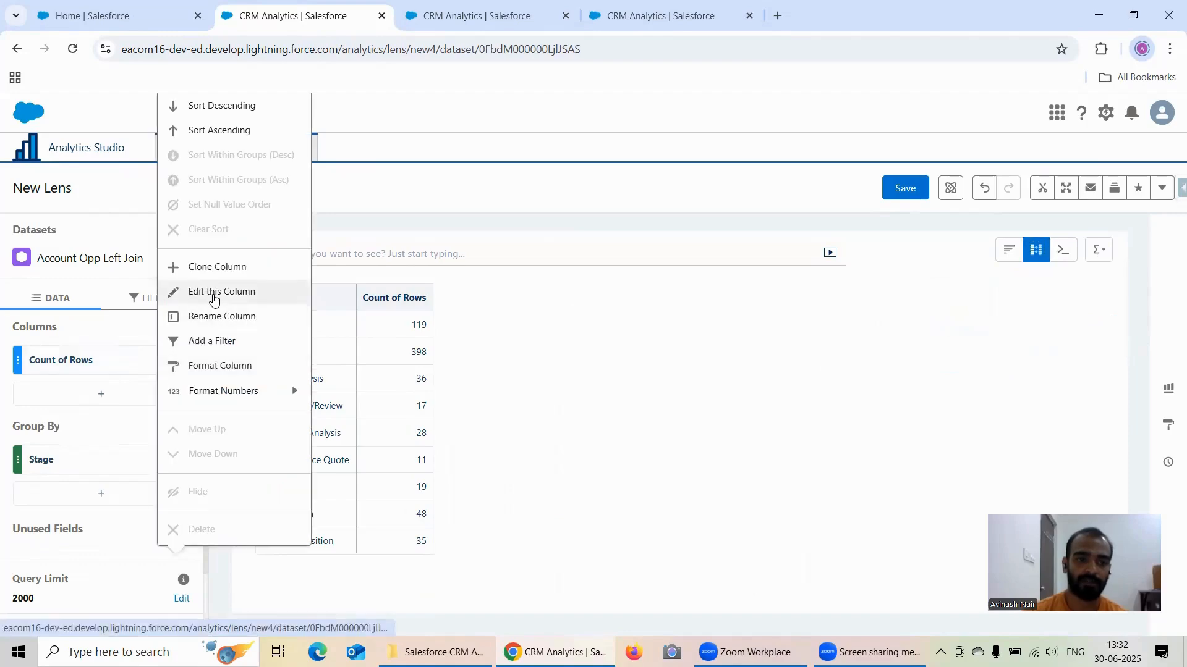
left_click(212, 292)
left_click(260, 188)
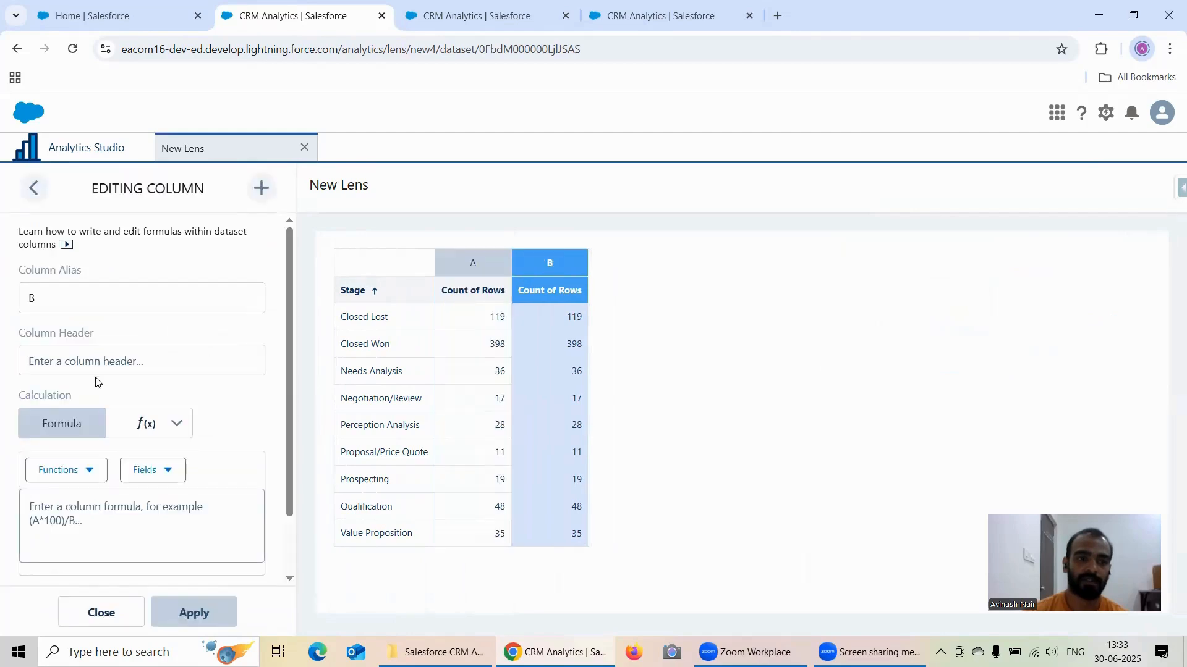
scroll(114, 412, "down", 2)
left_click(135, 364)
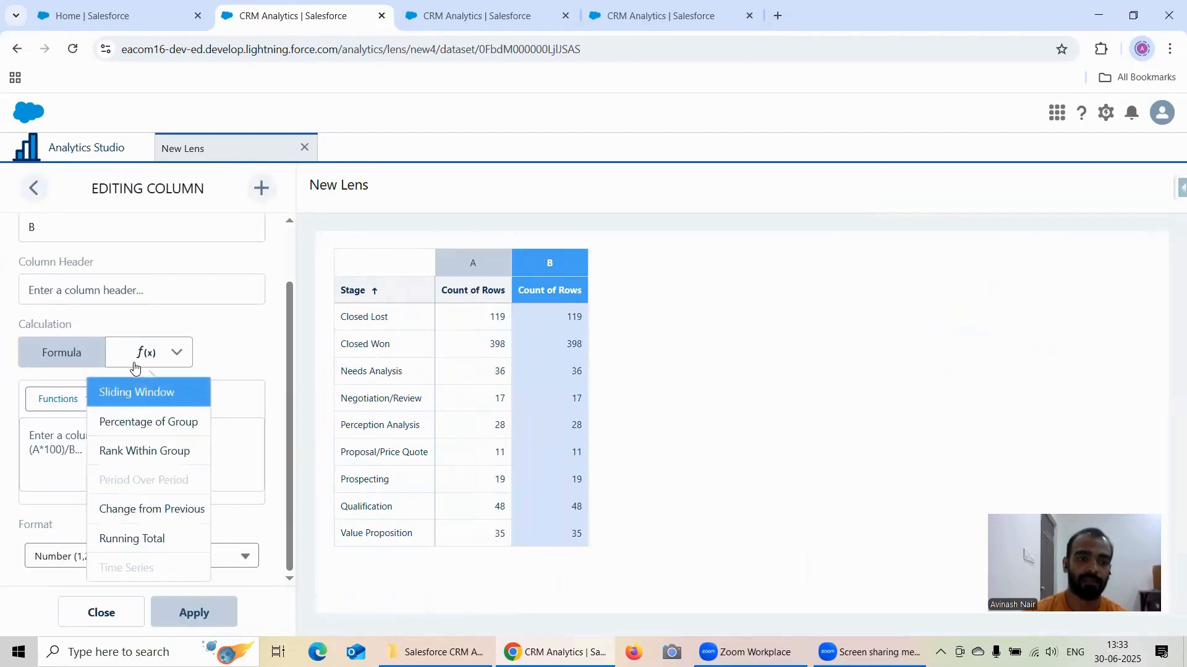
left_click(142, 423)
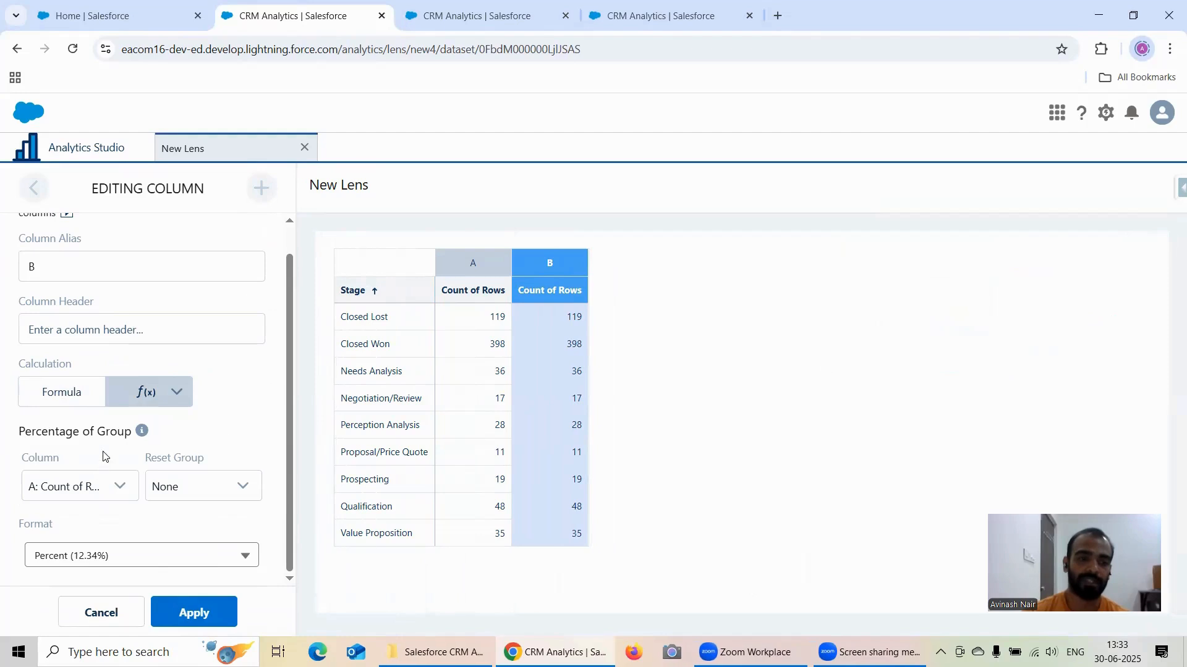
mouse_move(142, 432)
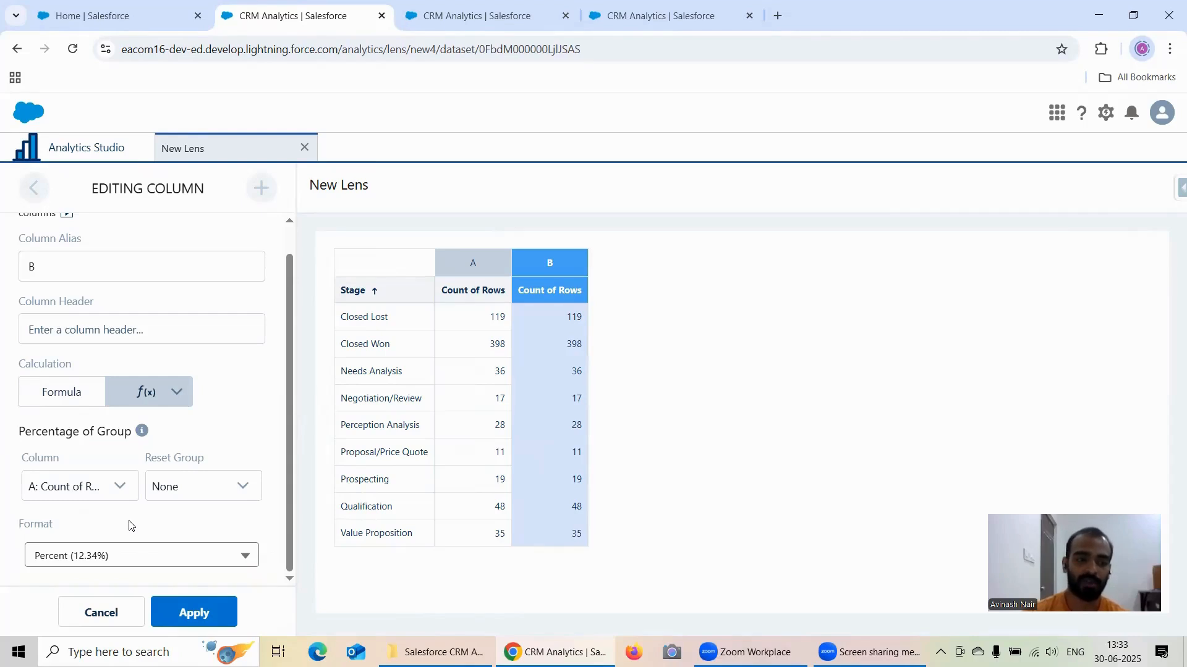
left_click(217, 603)
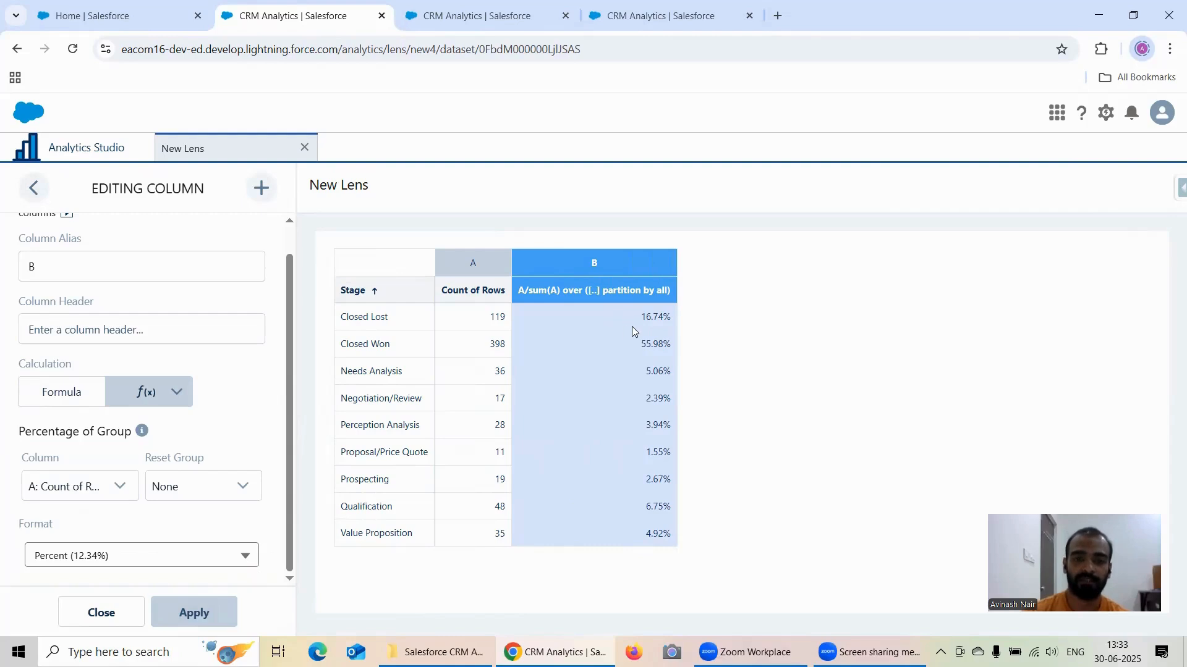
Step: Switch to the duplicated lens and group its bars by Stage
left_click(452, 21)
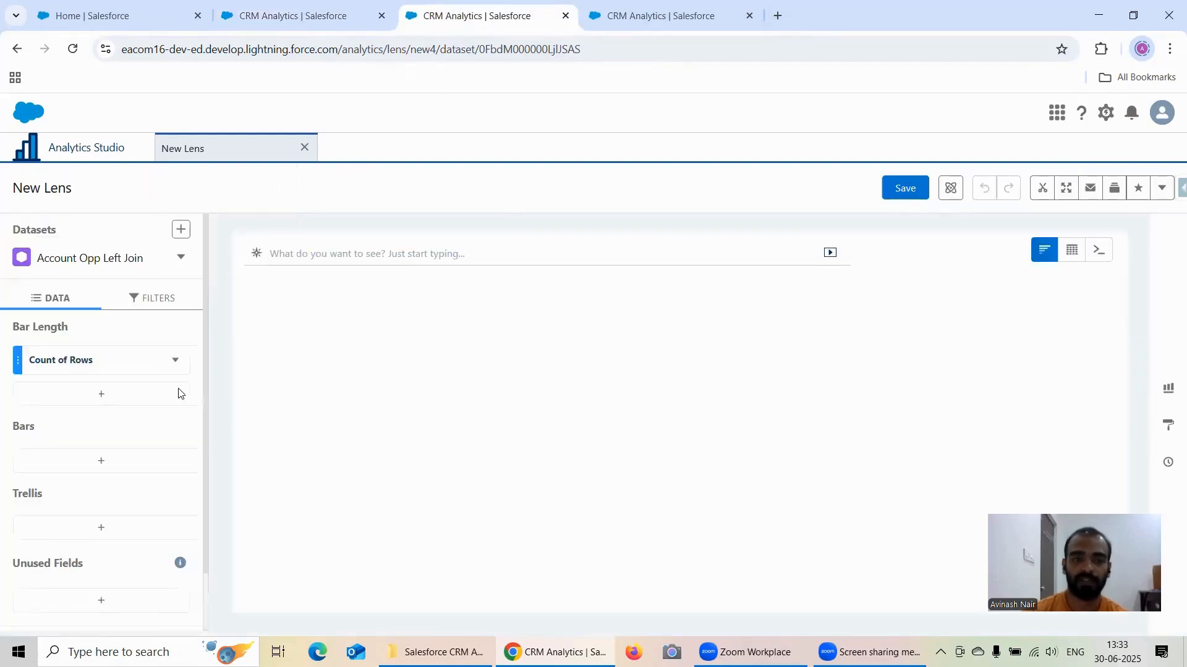
left_click(119, 461)
scroll(353, 324, "down", 2)
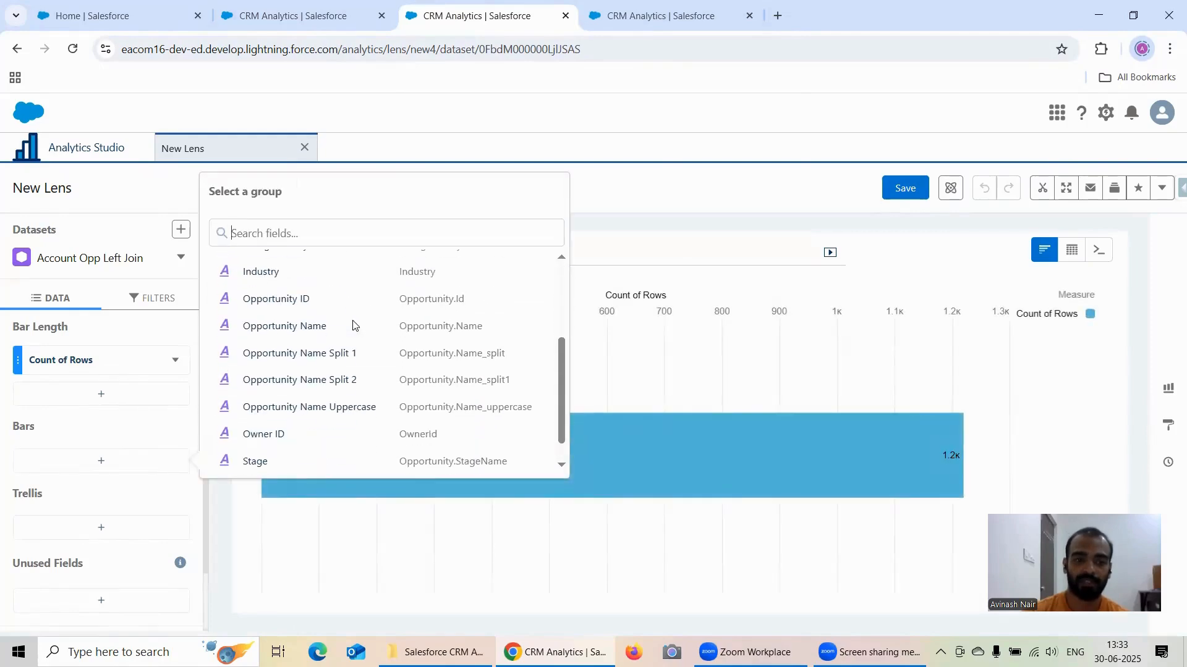
scroll(285, 395, "down", 1)
left_click(272, 433)
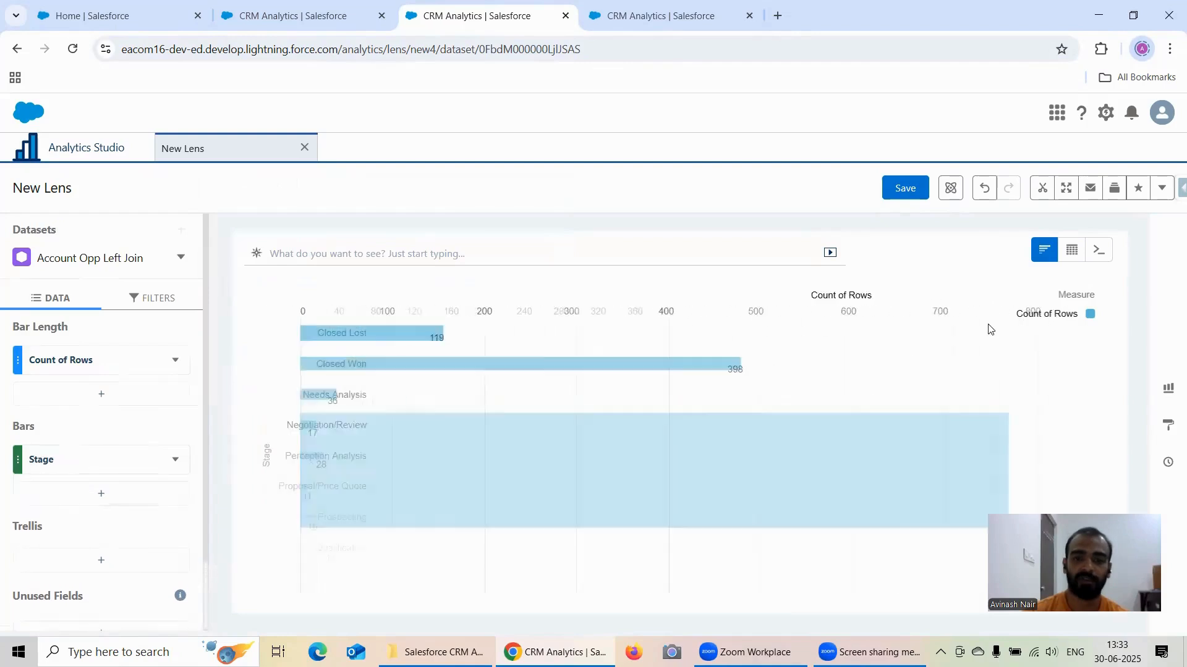
Step: Convert the duplicated lens to a Compare Table and show its totals
left_click(1072, 250)
left_click(1035, 299)
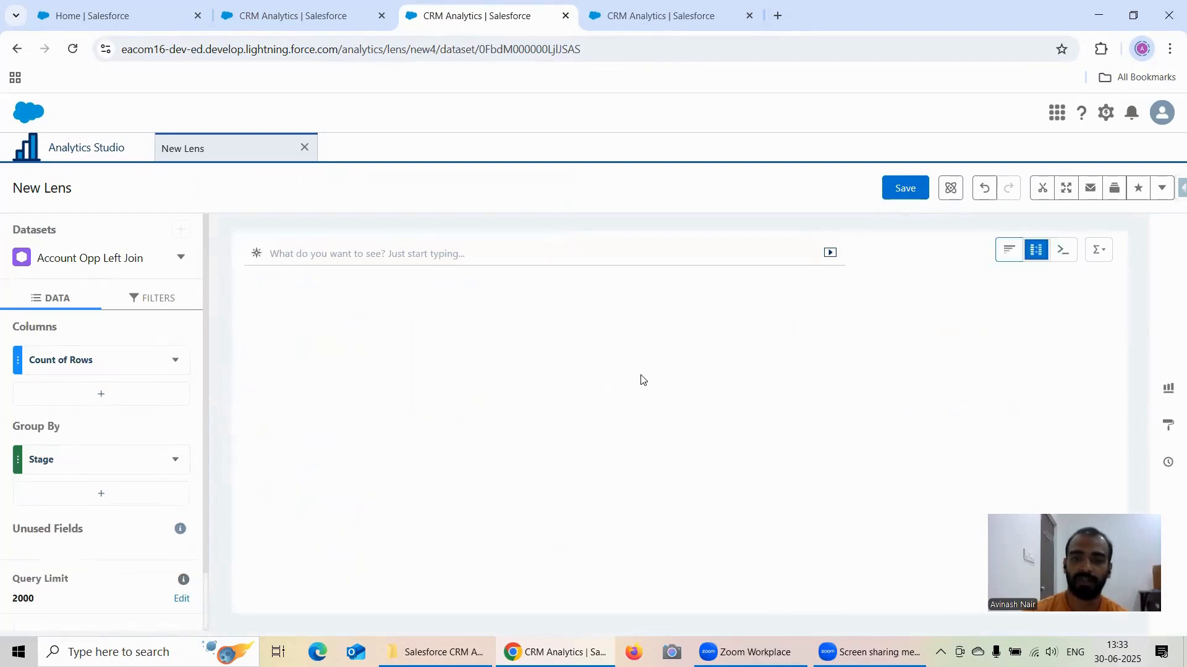
left_click(1100, 250)
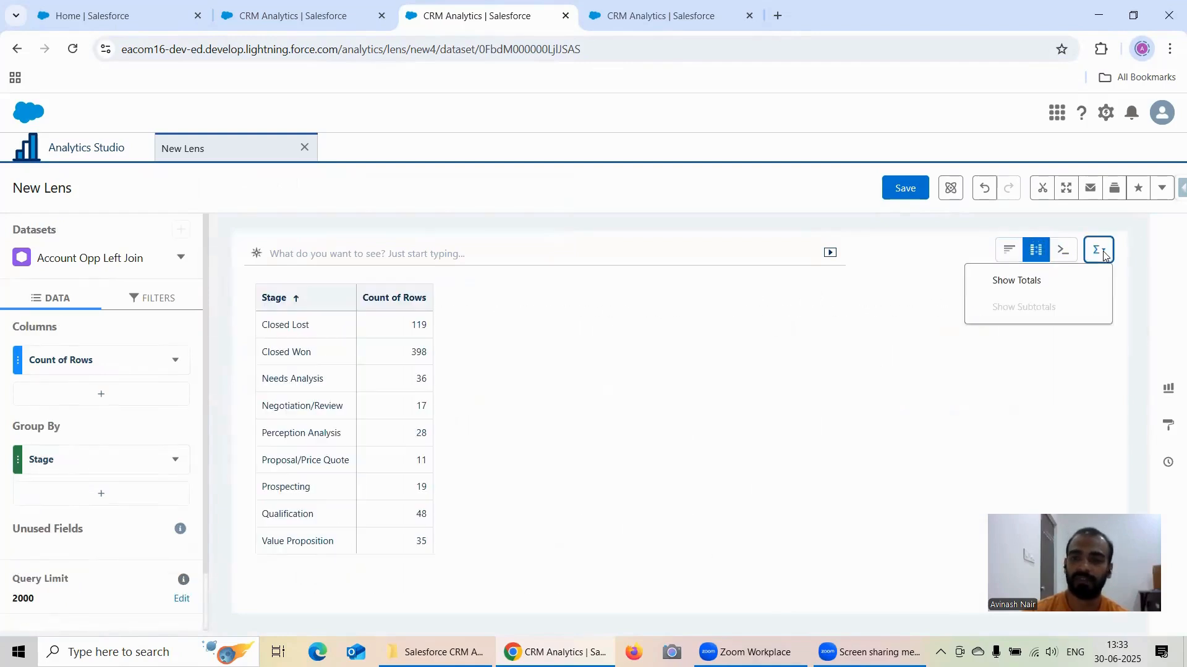
left_click(1021, 282)
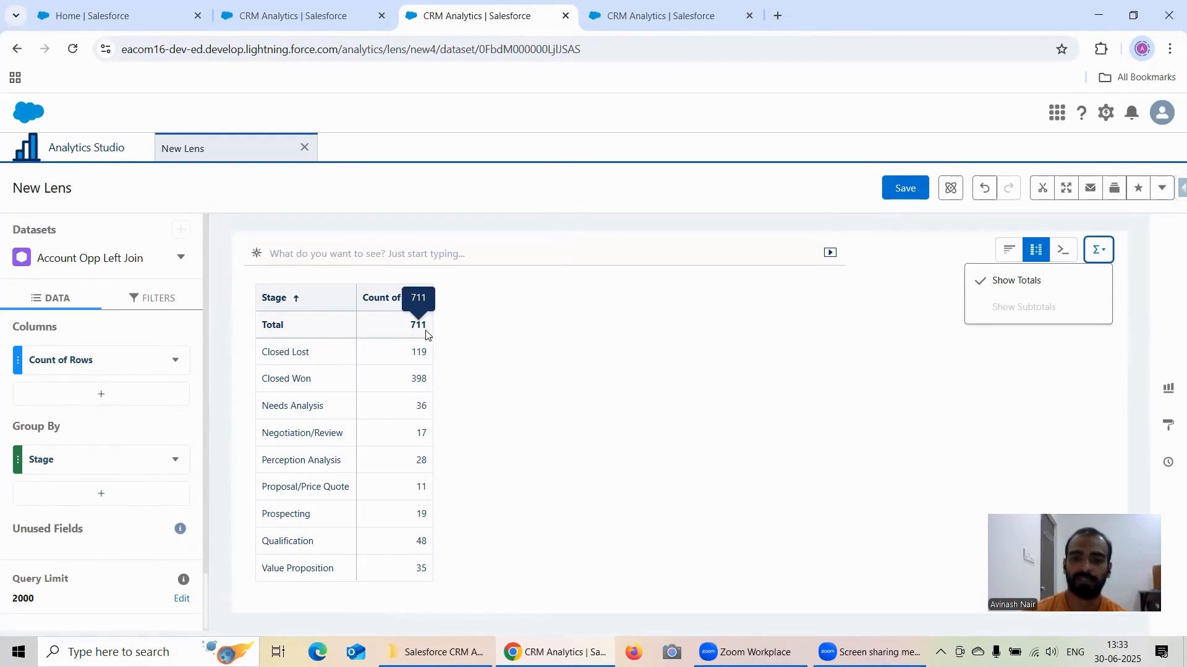
Step: Return to the lens with the percentage column and open the Windows Calculator
left_click(286, 19)
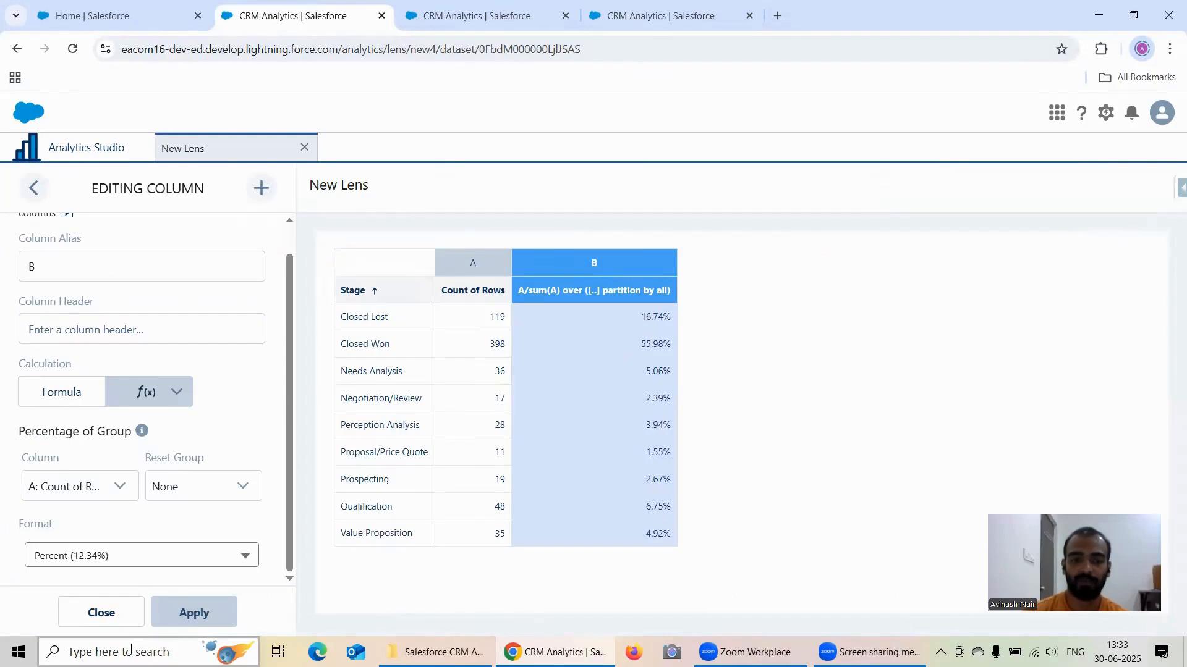
left_click(155, 652)
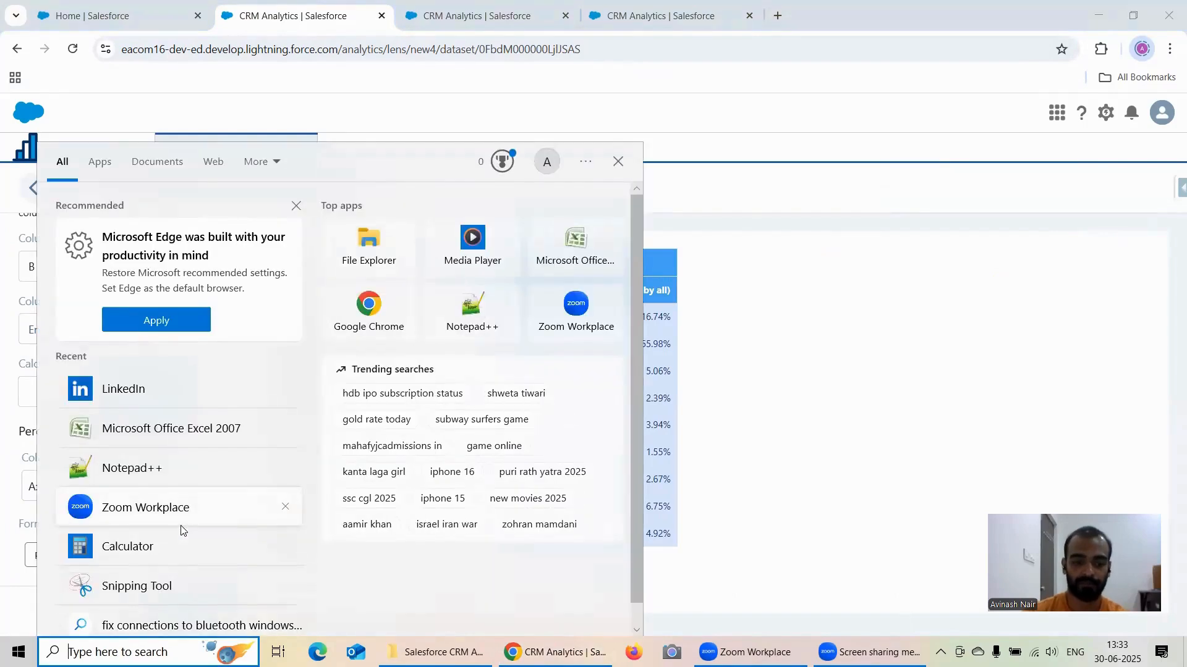
type("ca")
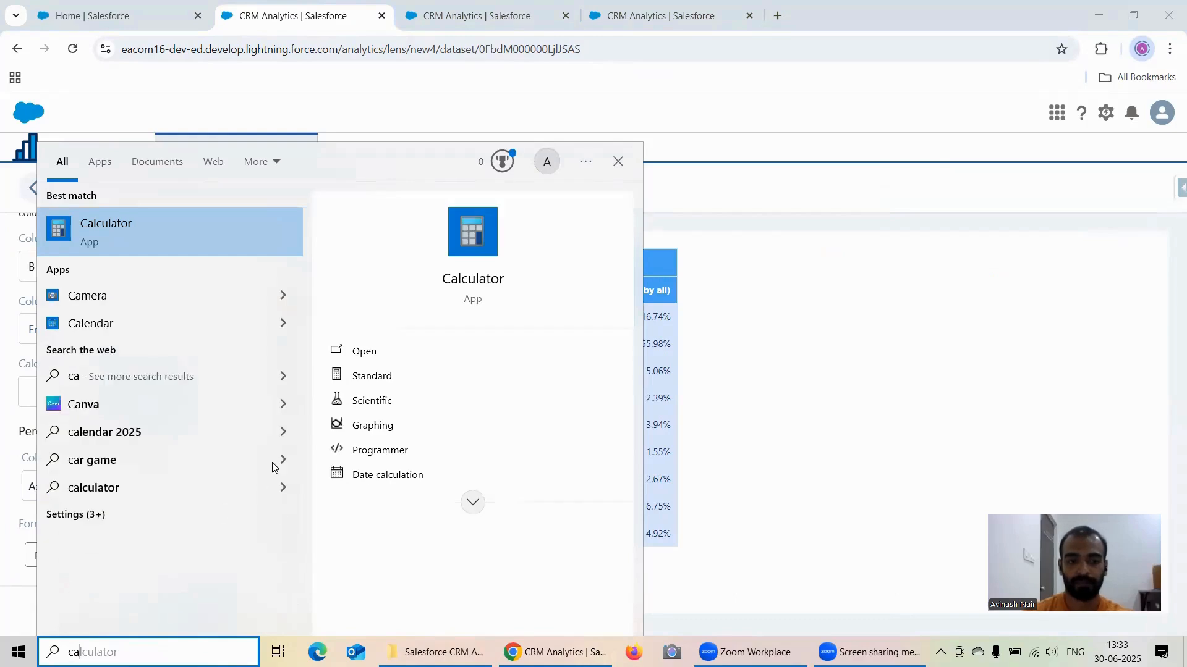
left_click(162, 250)
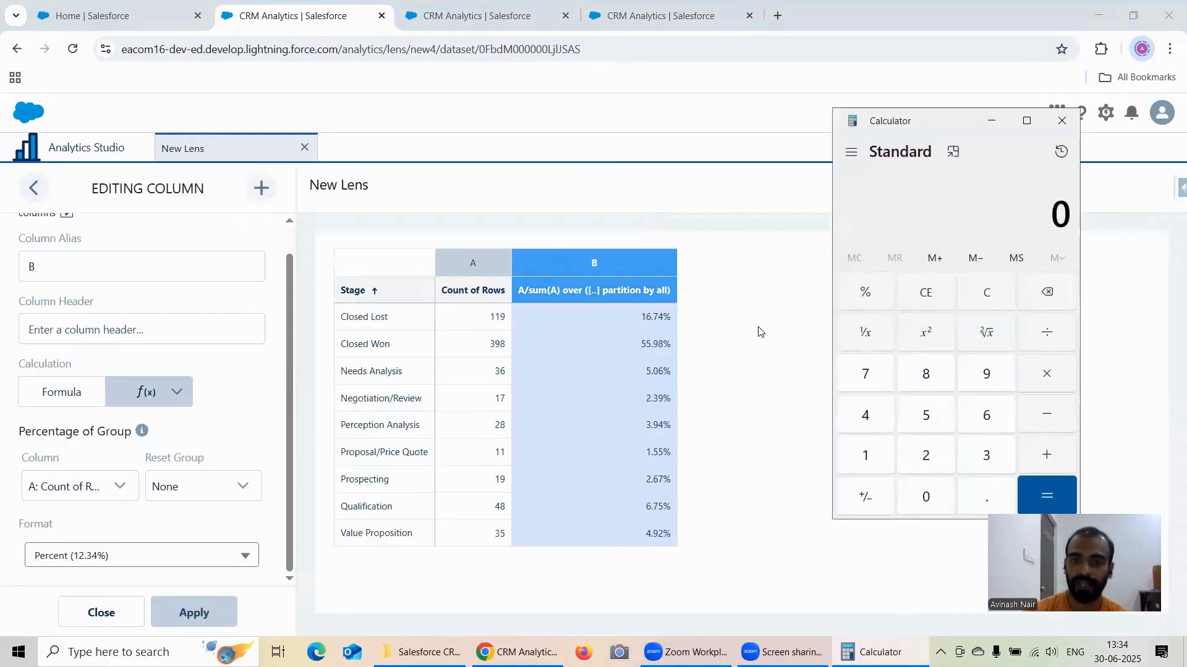
Step: Check the duplicated lens's row total, calculate 119 ÷ 711 in Calculator to verify the Closed Lost percentage, and clear the result
left_click(477, 23)
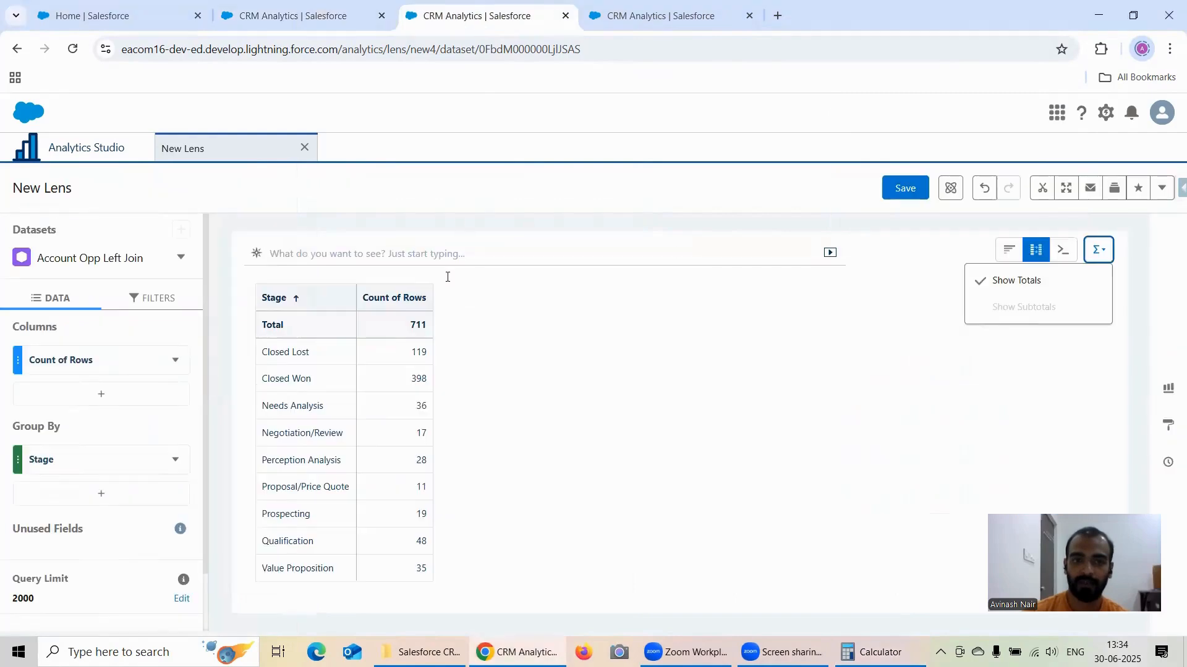
left_click(288, 14)
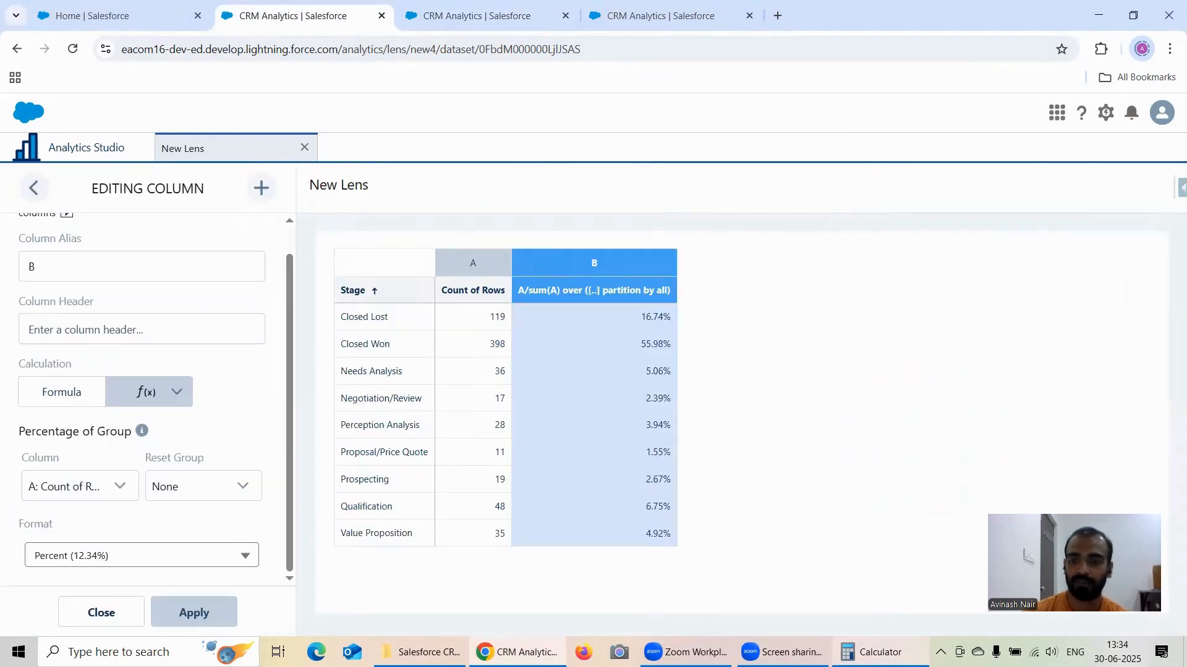
key("alt+Tab")
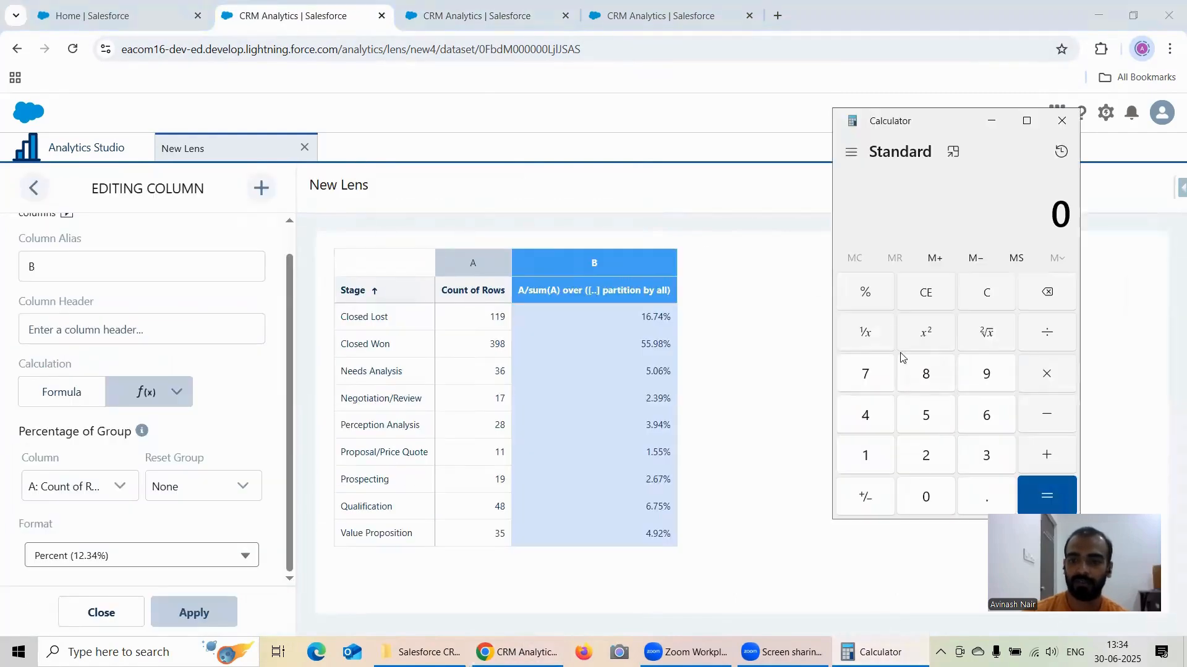
left_click(862, 456)
left_click(863, 456)
left_click(988, 374)
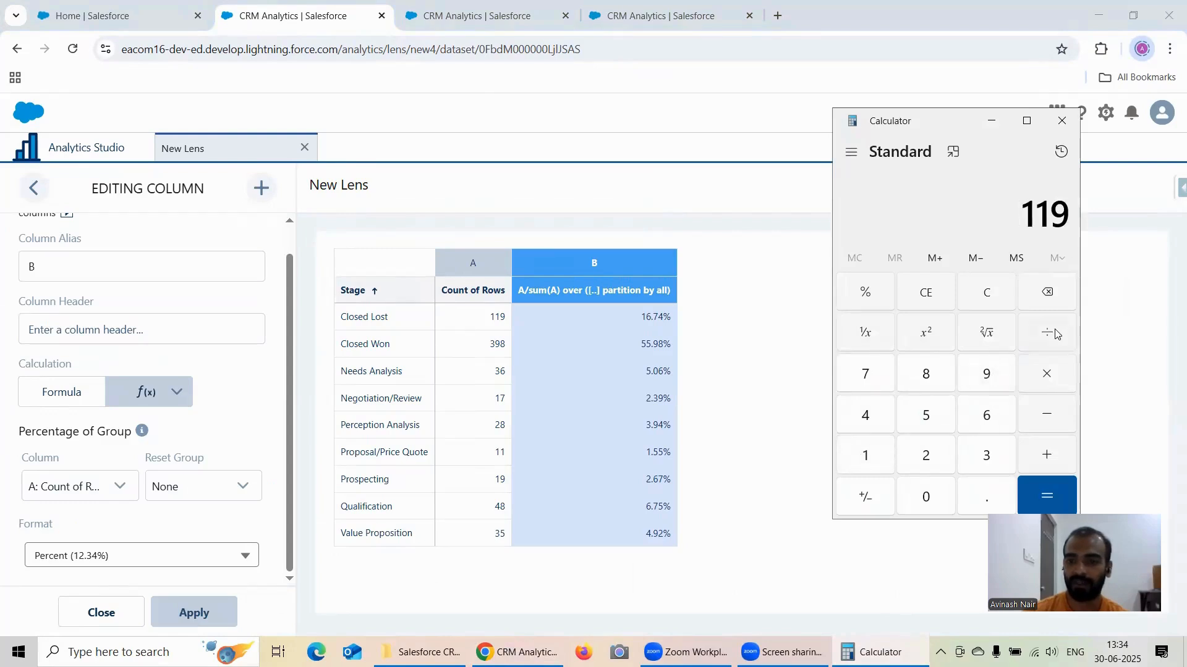
left_click(859, 380)
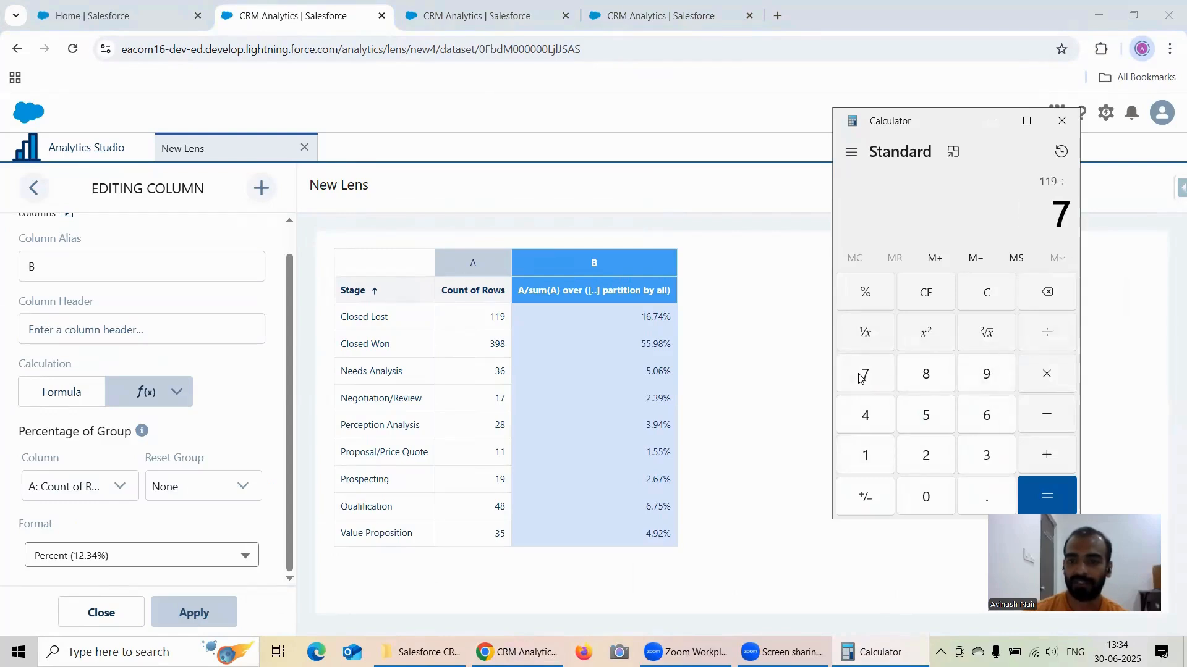
left_click(864, 456)
left_click(864, 456)
left_click(1046, 495)
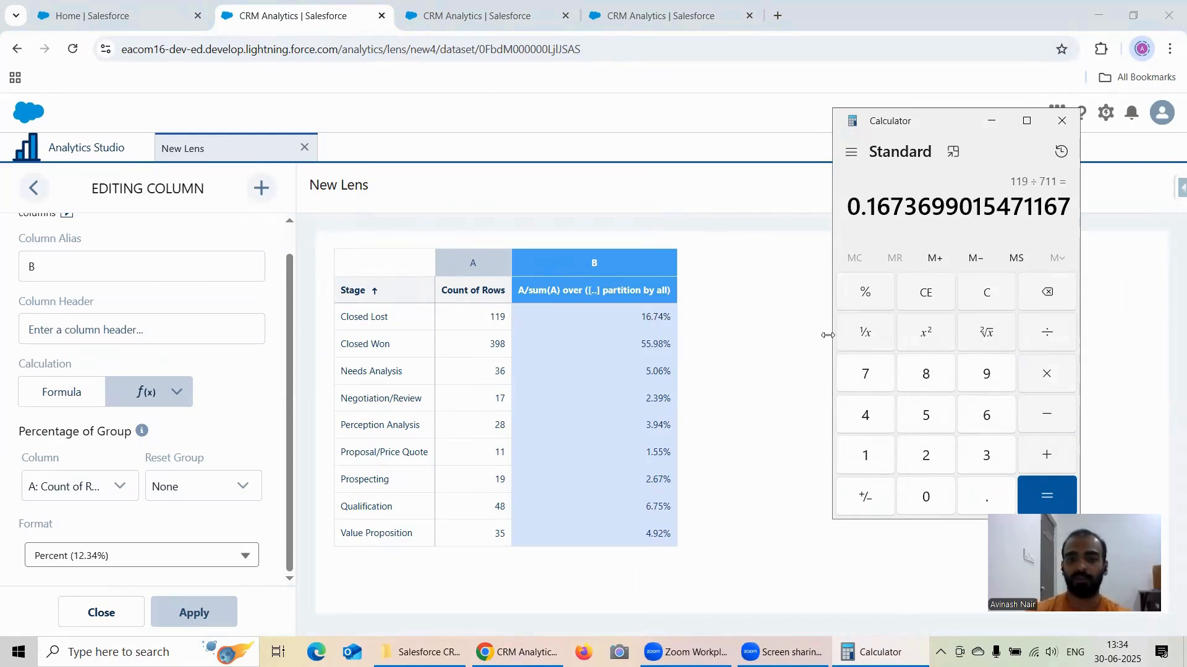
left_click(987, 297)
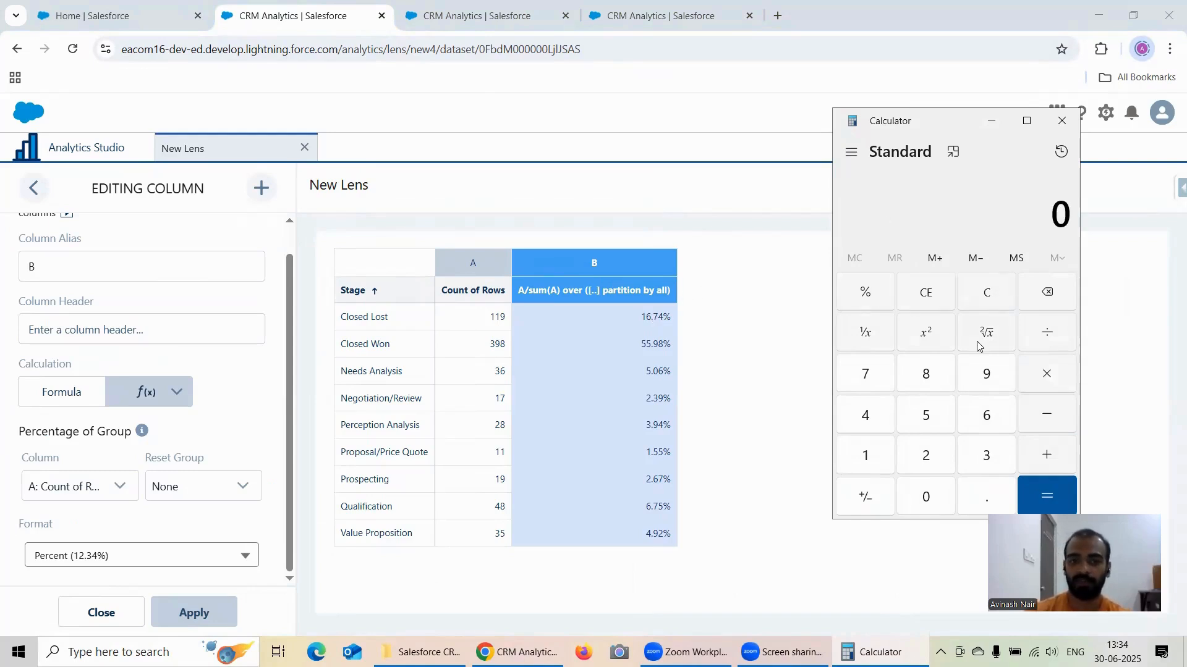
Step: Calculate 398 ÷ 711 in Calculator to verify the Closed Won percentage, and clear the result
left_click(987, 457)
left_click(981, 376)
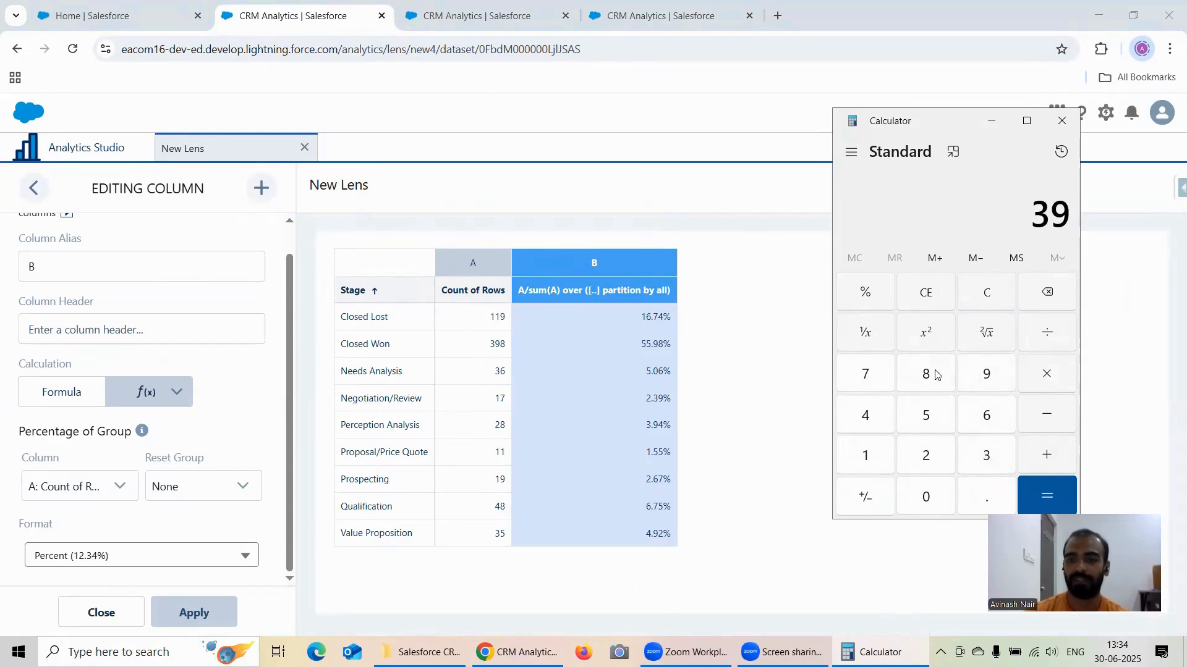
left_click(937, 374)
left_click(1047, 333)
left_click(865, 374)
left_click(863, 456)
left_click(864, 456)
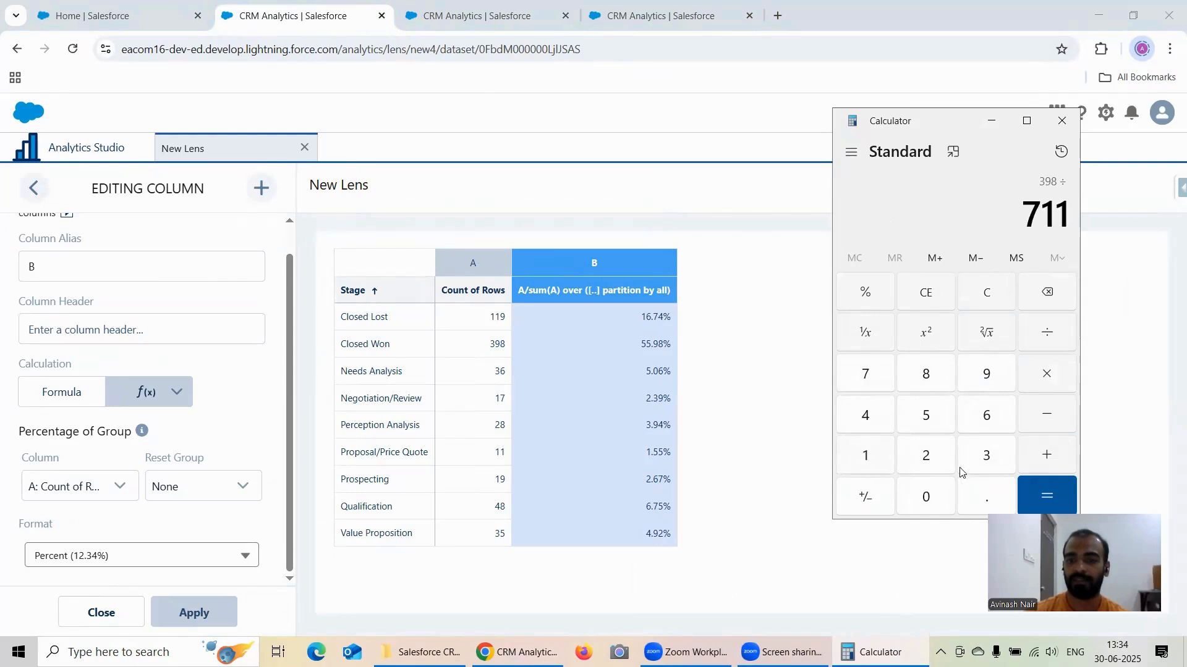
left_click(1051, 494)
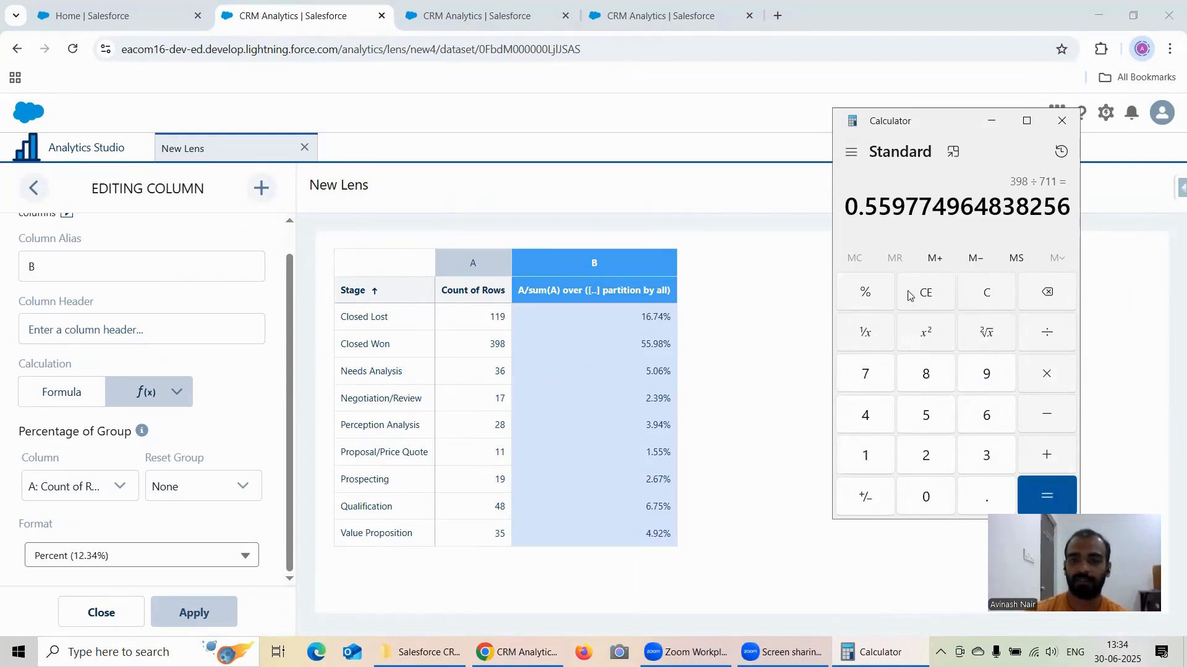
left_click(985, 290)
Step: Calculate 36 ÷ 711 to verify the Needs Analysis percentage, and minimize Calculator
left_click(986, 456)
left_click(986, 415)
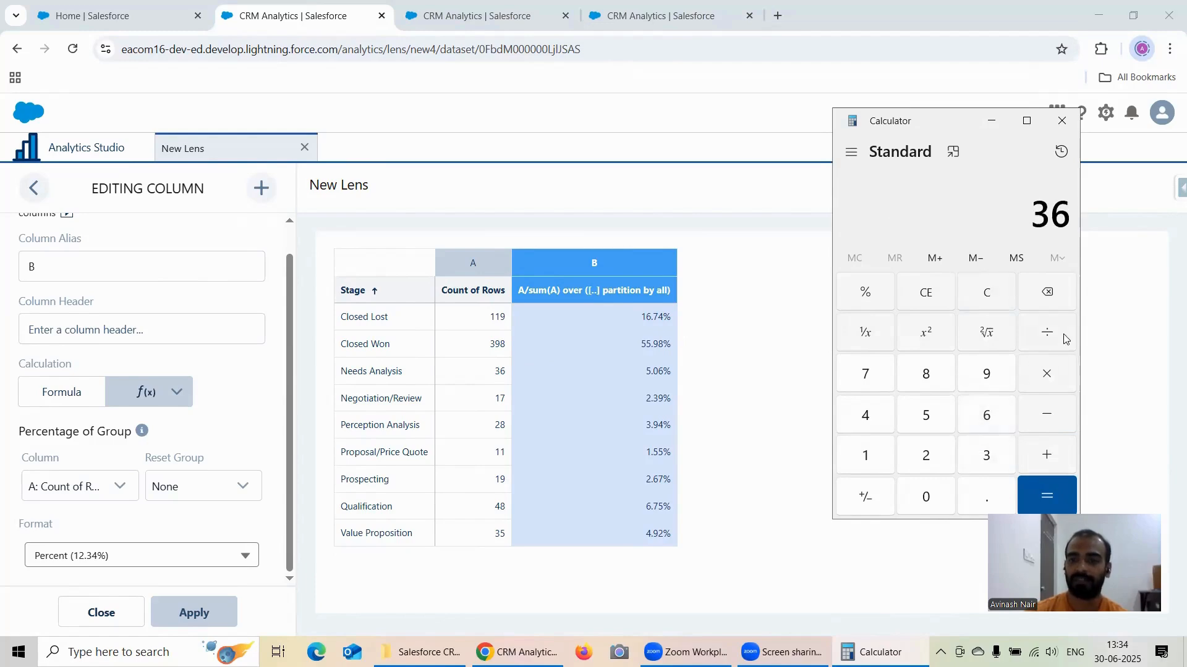
left_click(1047, 332)
left_click(865, 374)
double_click(865, 455)
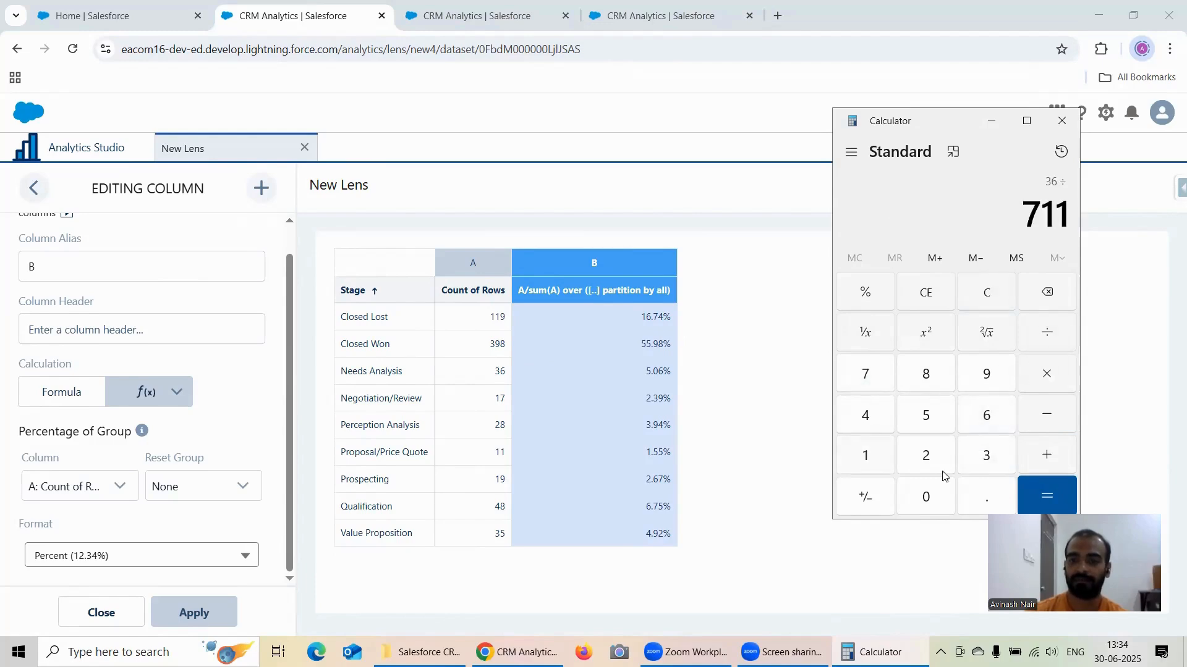
left_click(1021, 495)
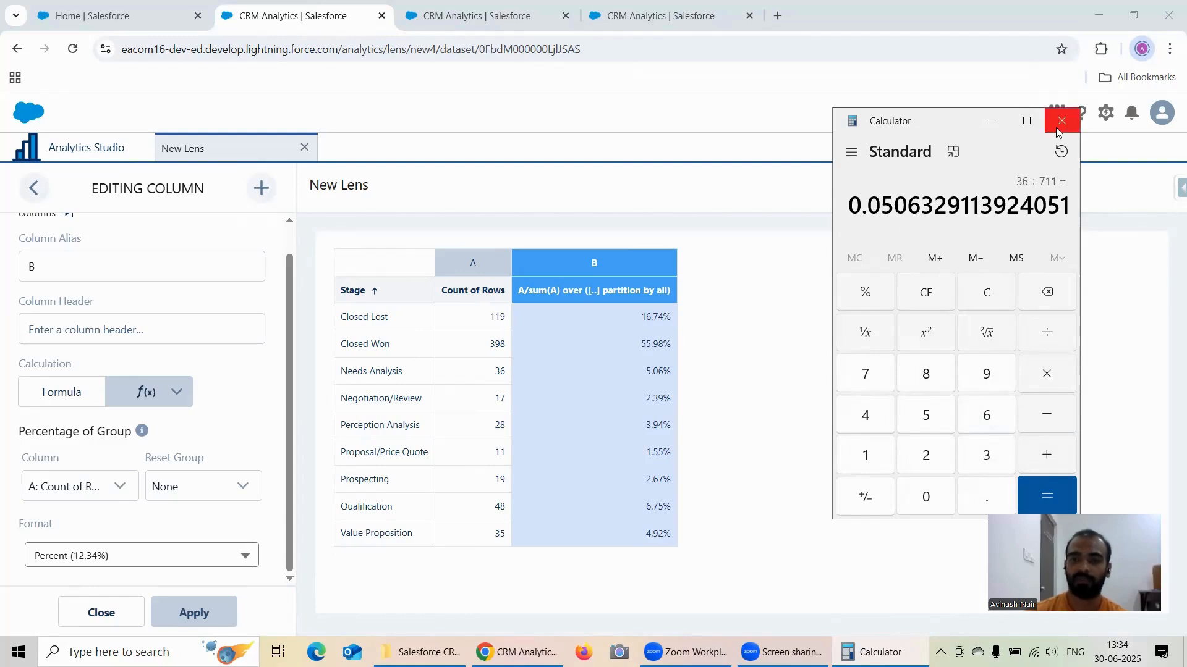
left_click(991, 120)
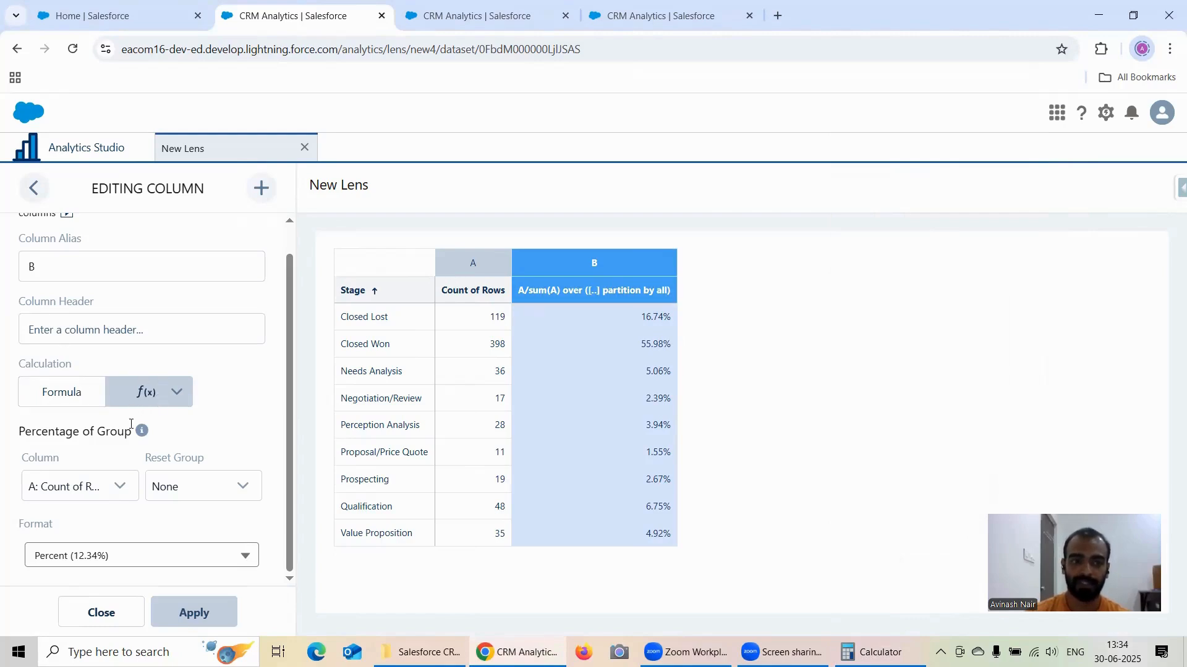
Step: Close the column editor and save the lens as "Percentage of Group" in the Recipe Dataset app
mouse_move(144, 434)
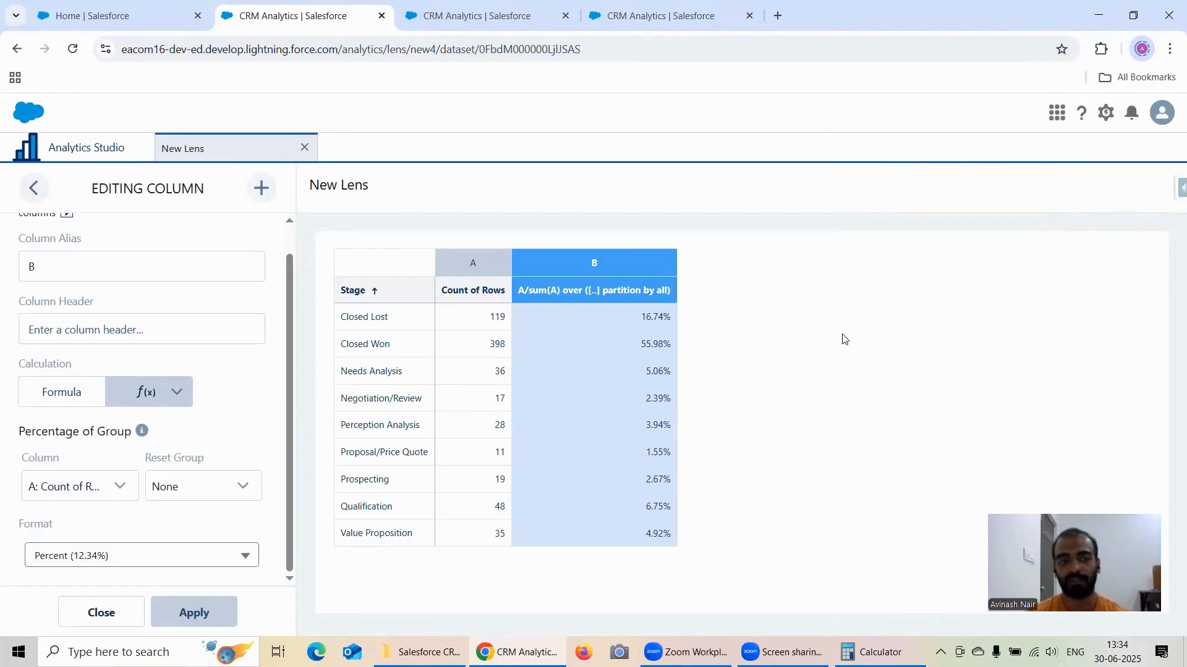
left_click(92, 613)
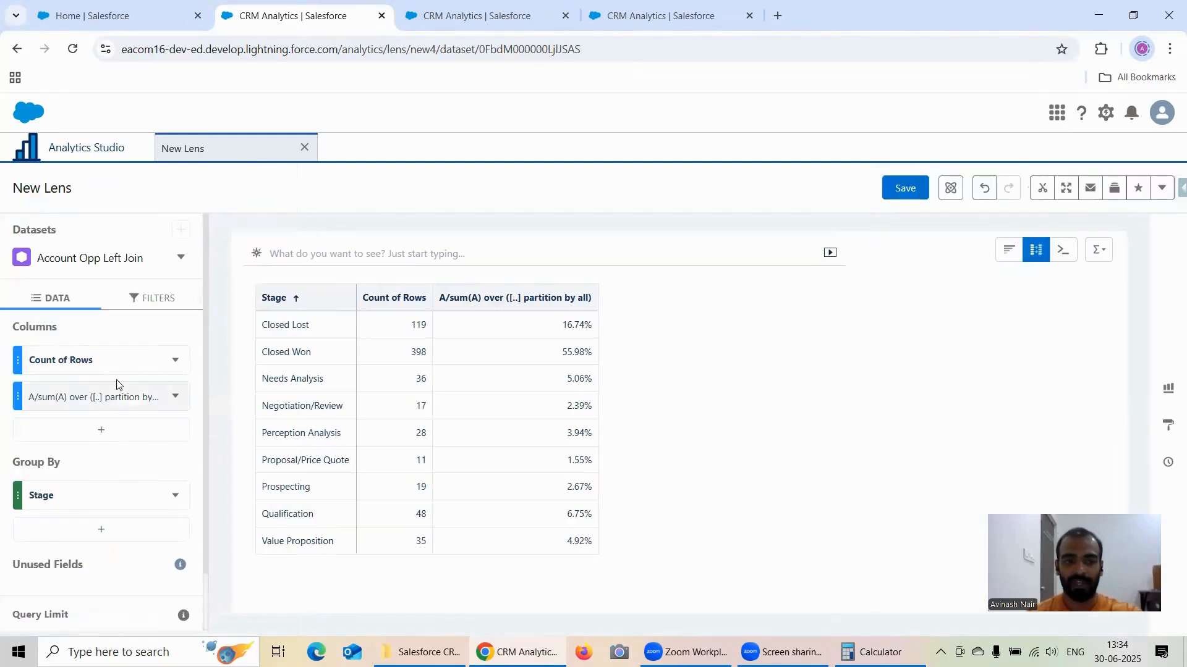
left_click(906, 188)
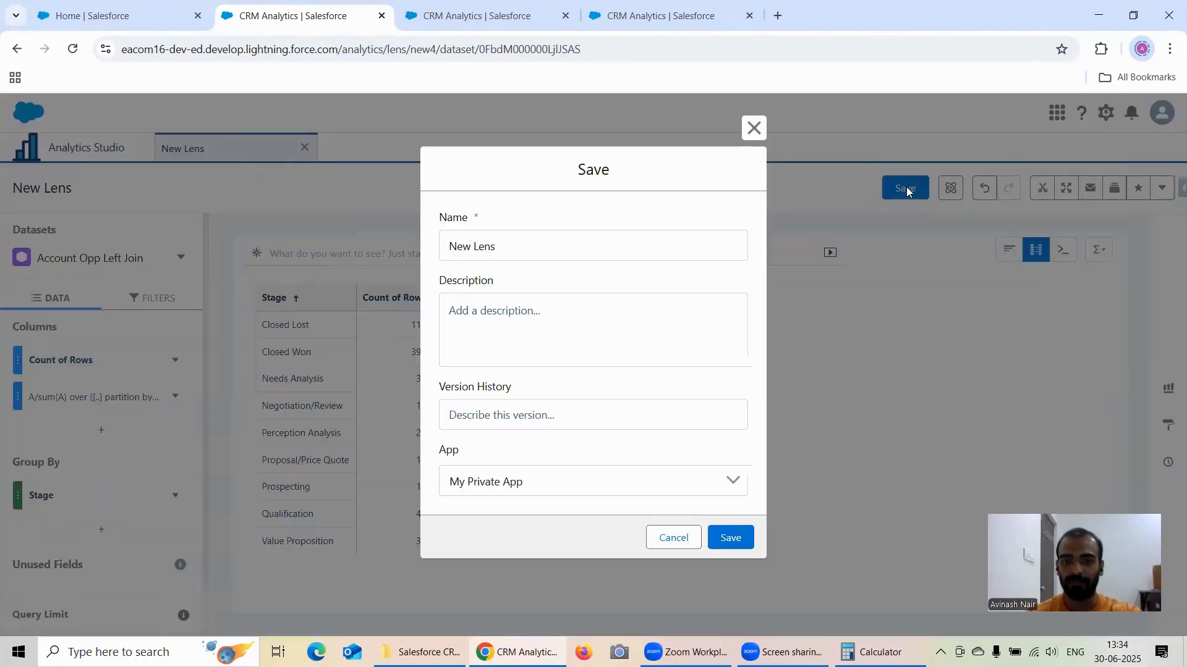
double_click(508, 247)
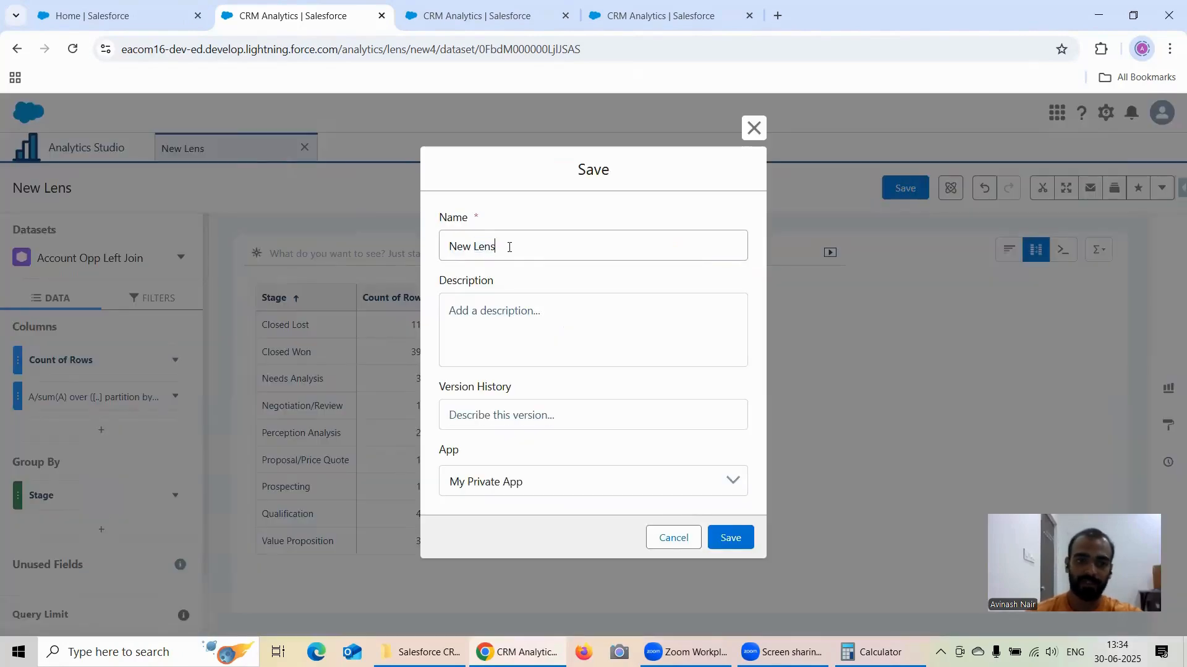
key("ctrl+a")
type("Pe")
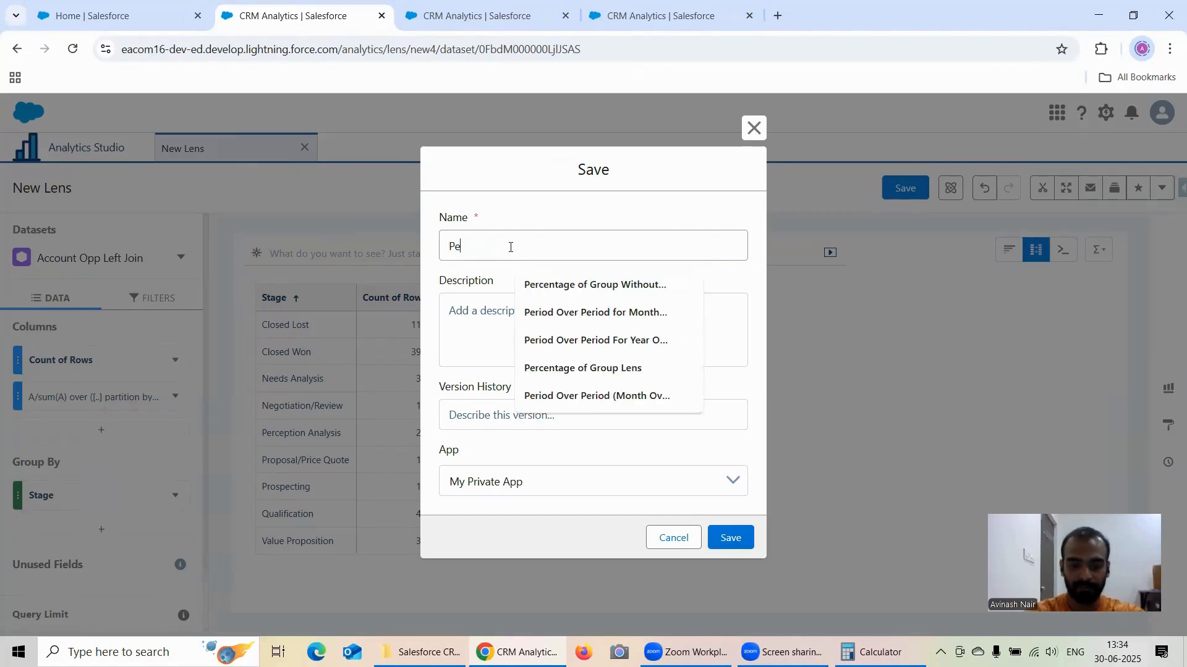
type("rentage")
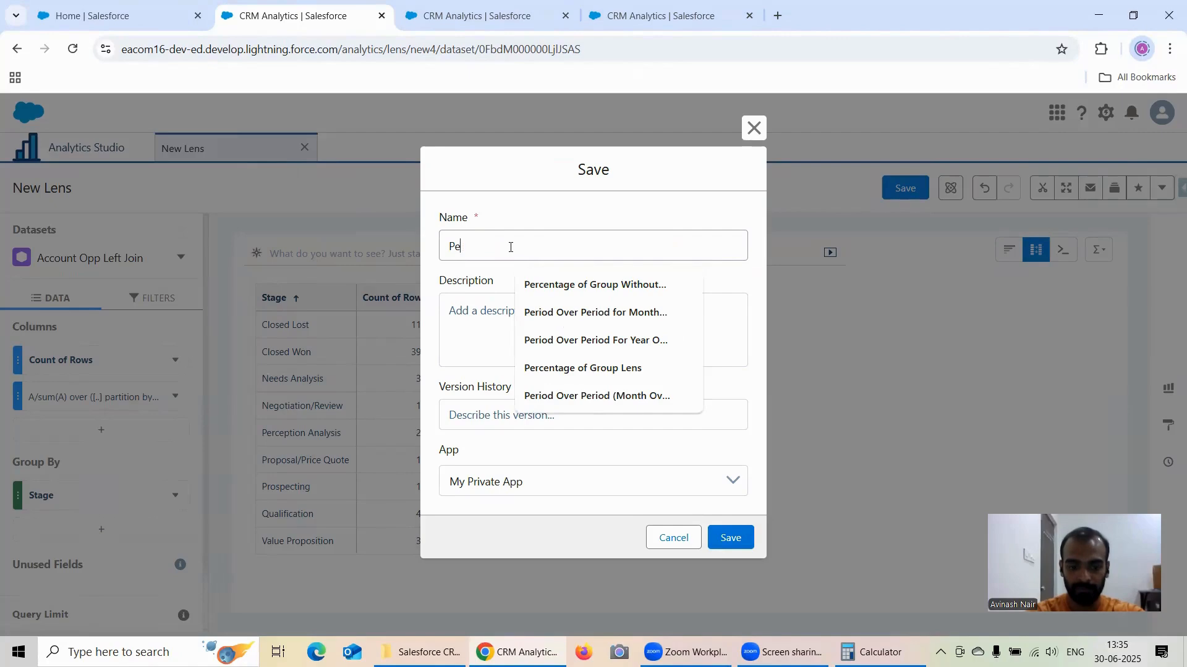
type("centage of Group")
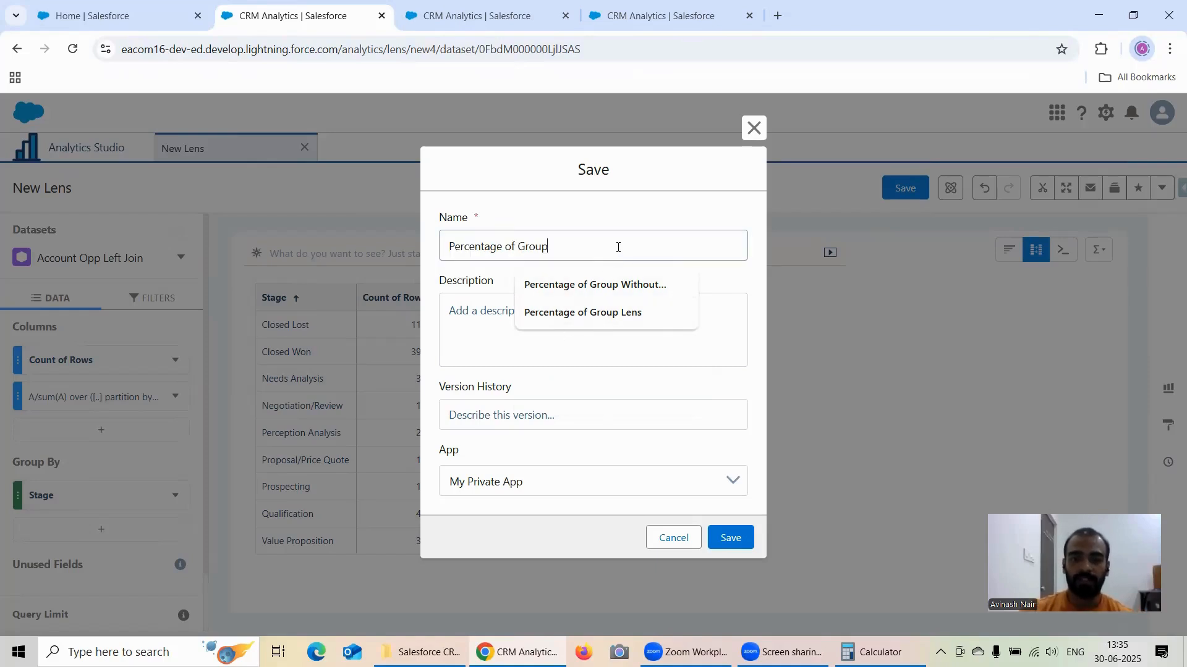
left_click(648, 483)
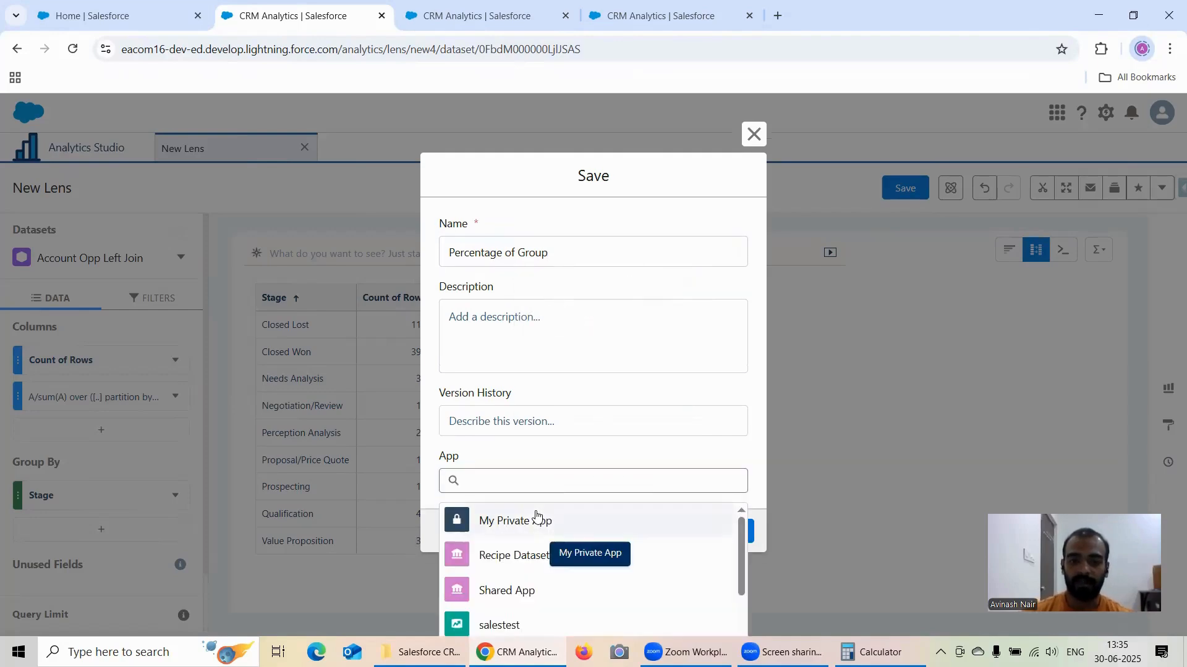
left_click(534, 559)
left_click(737, 541)
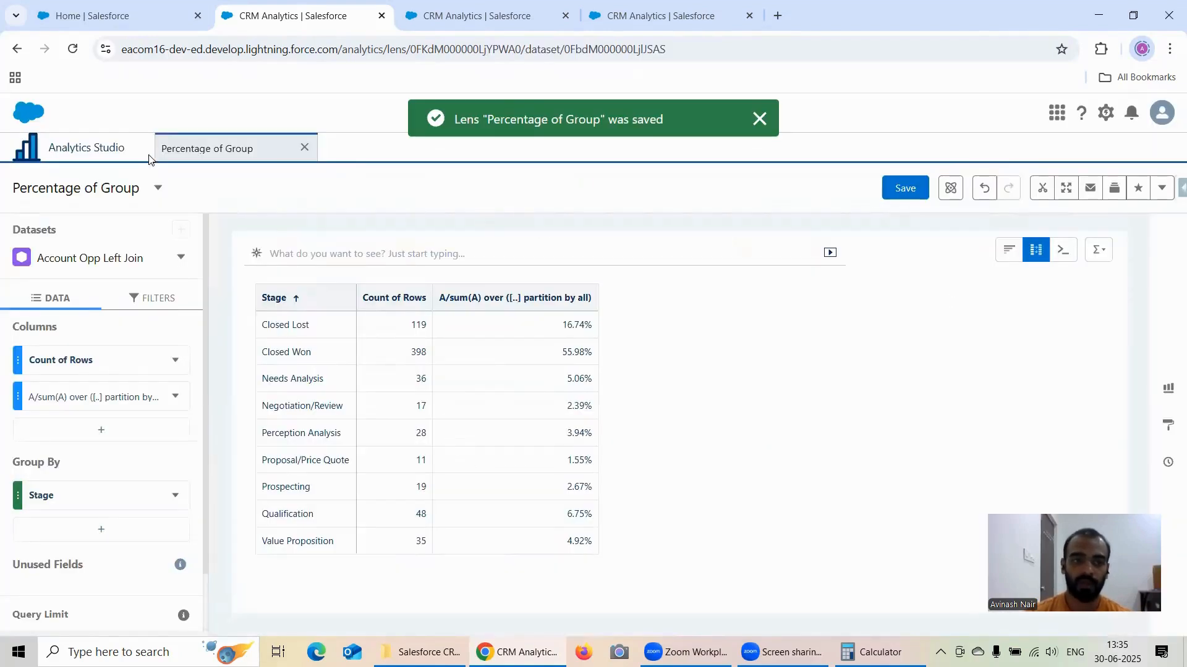
Step: Switch to the duplicated lens, open its Count of Rows column for editing, and add a second column
left_click(457, 14)
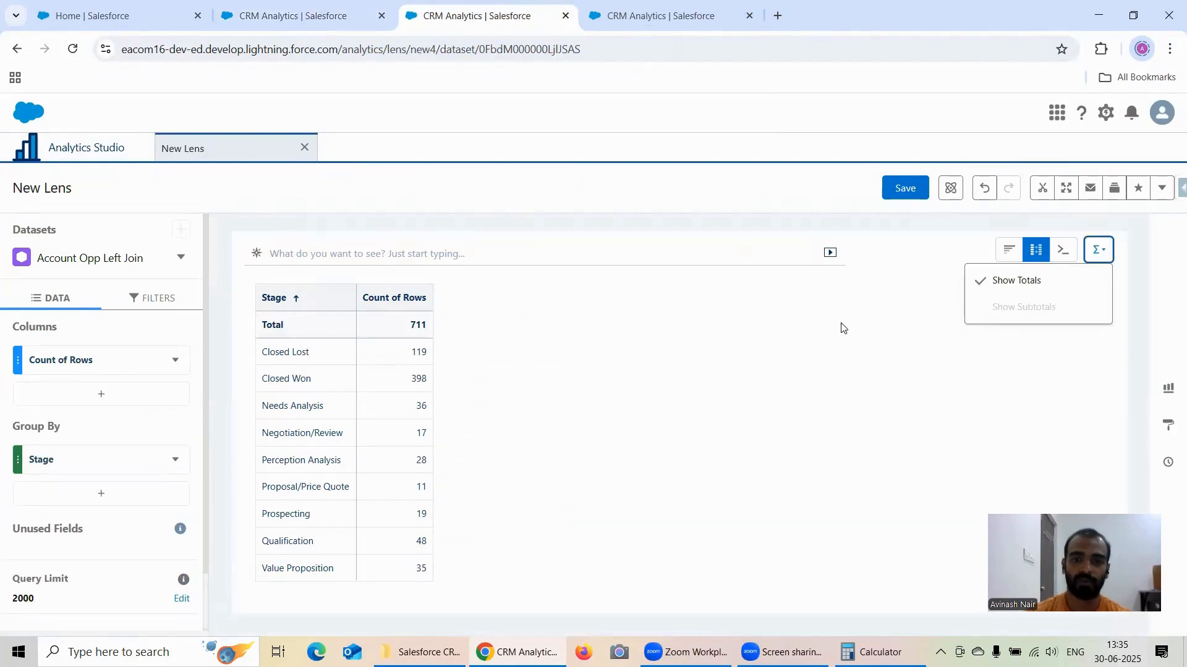
left_click(176, 360)
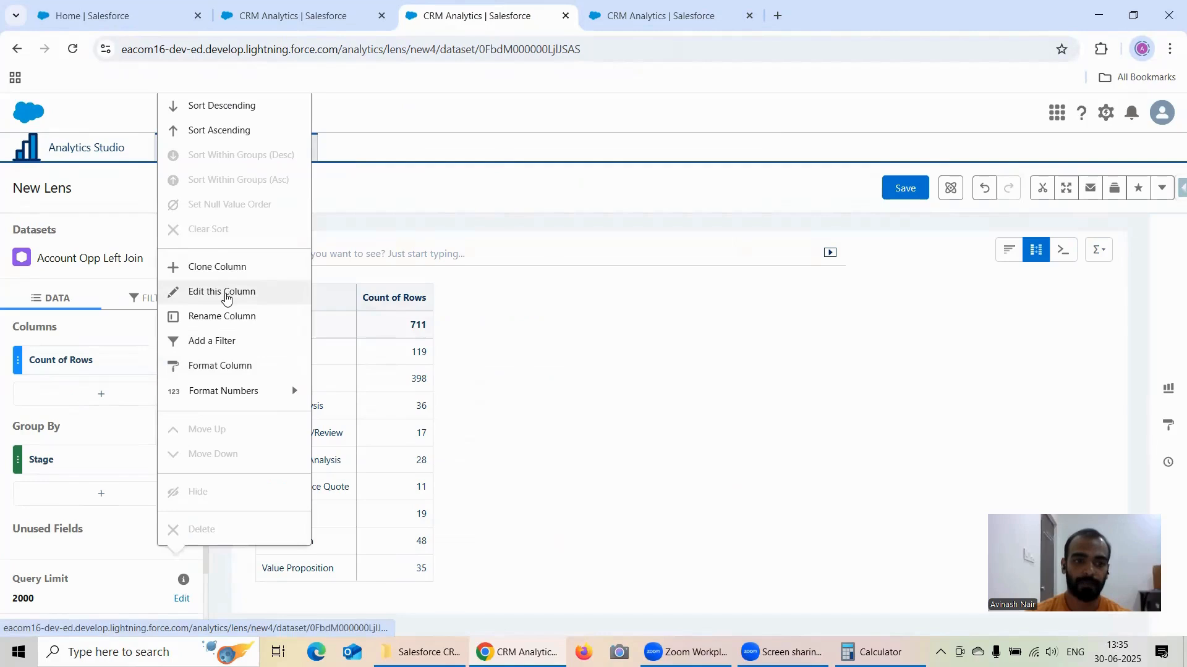
left_click(226, 294)
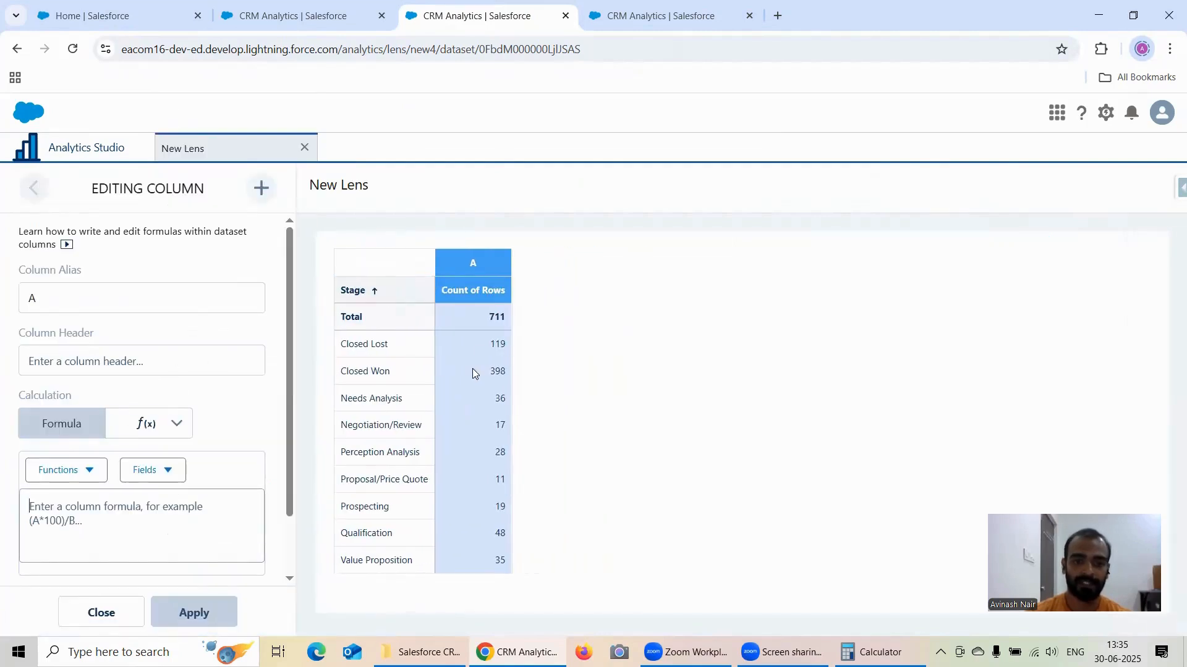
left_click(158, 423)
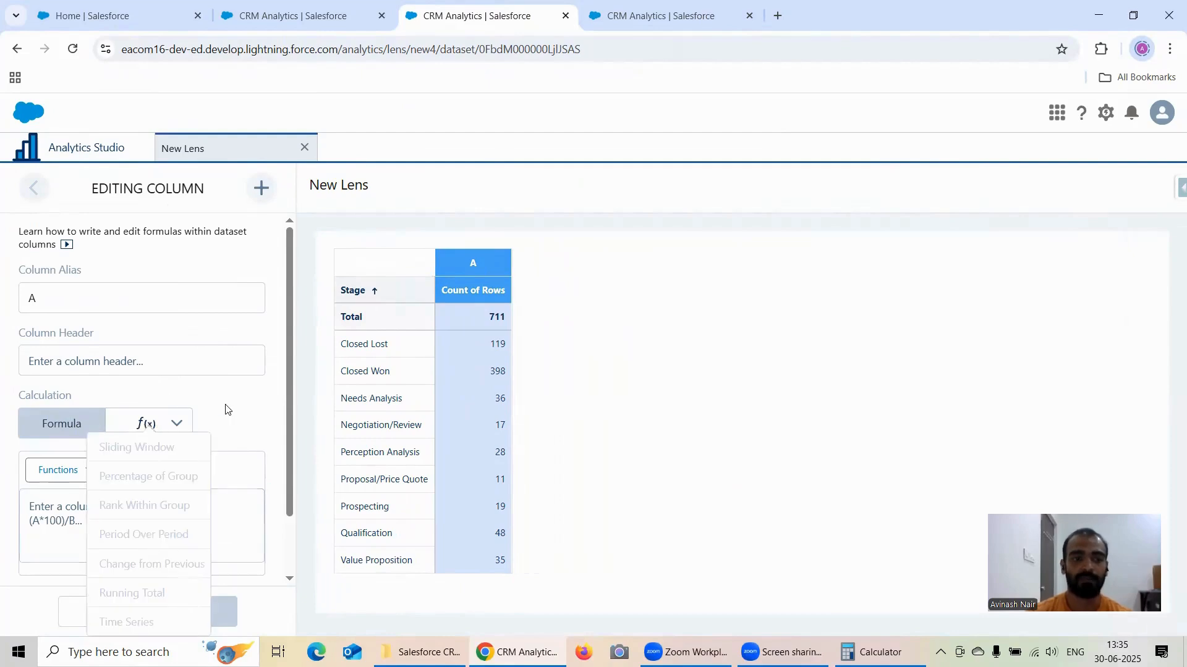
left_click(188, 345)
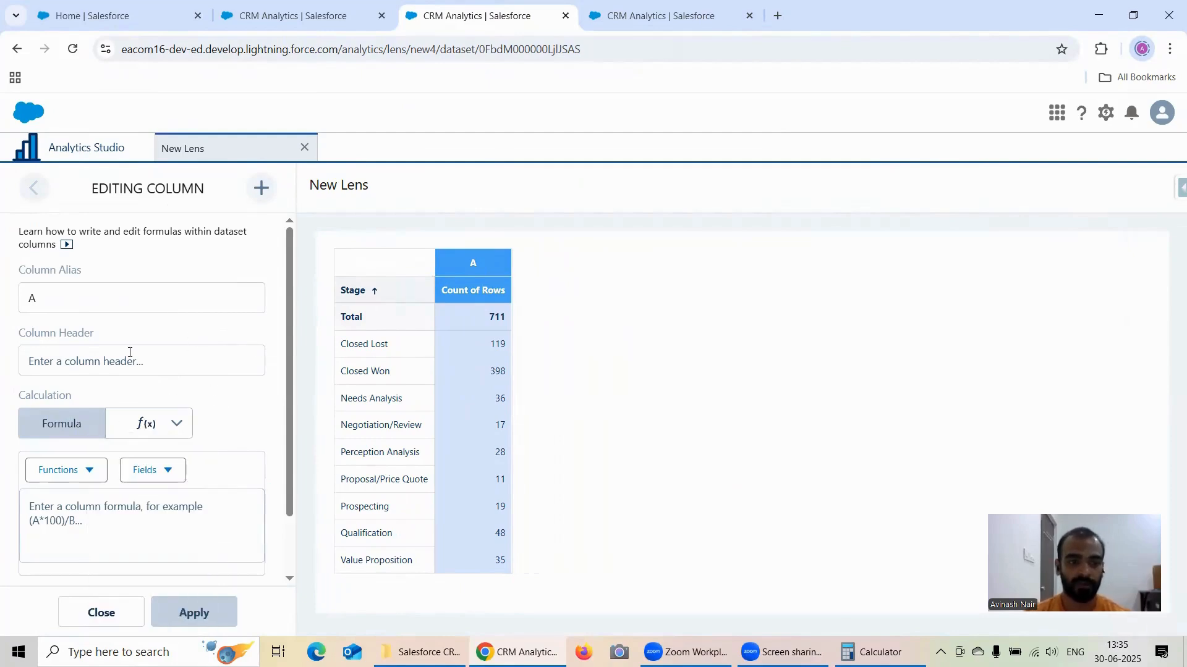
left_click(261, 190)
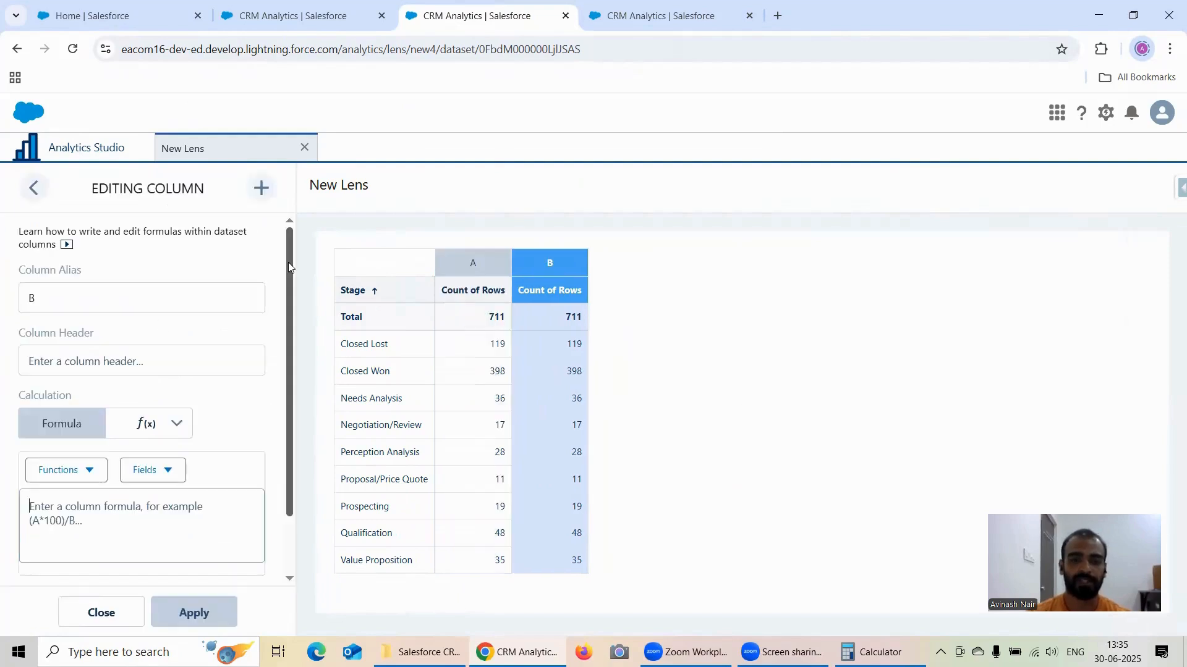
Step: Choose the Rank Within Group calculation for column B and review its help text and available rank functions
left_click(153, 424)
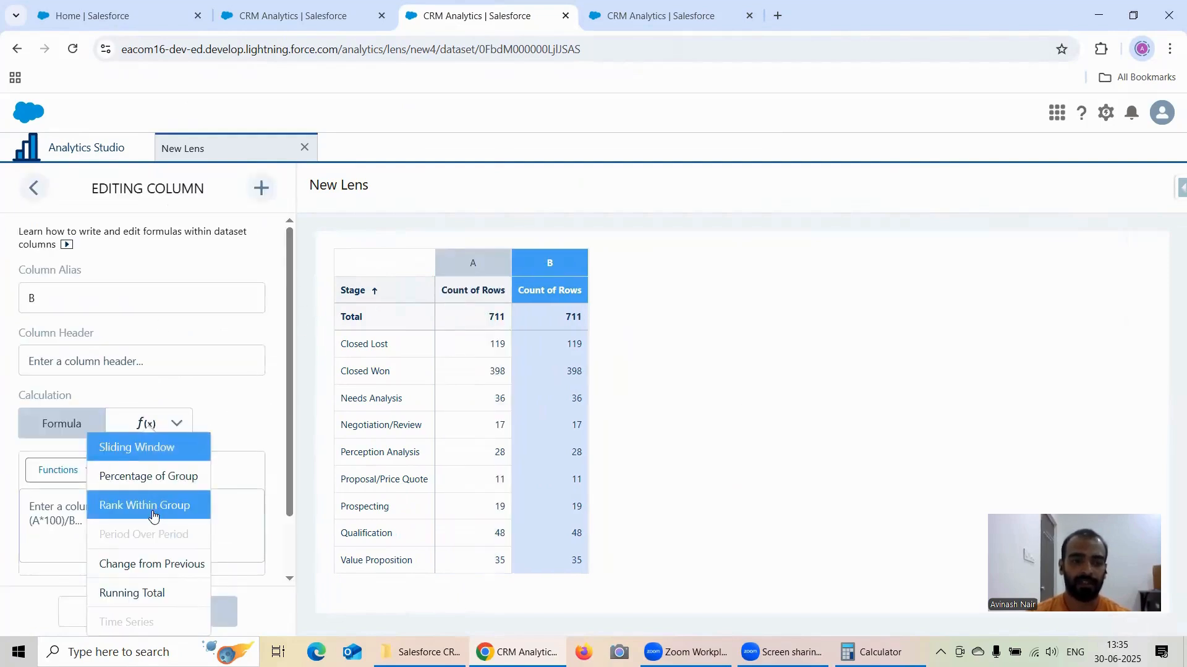
left_click(154, 506)
scroll(148, 397, "down", 2)
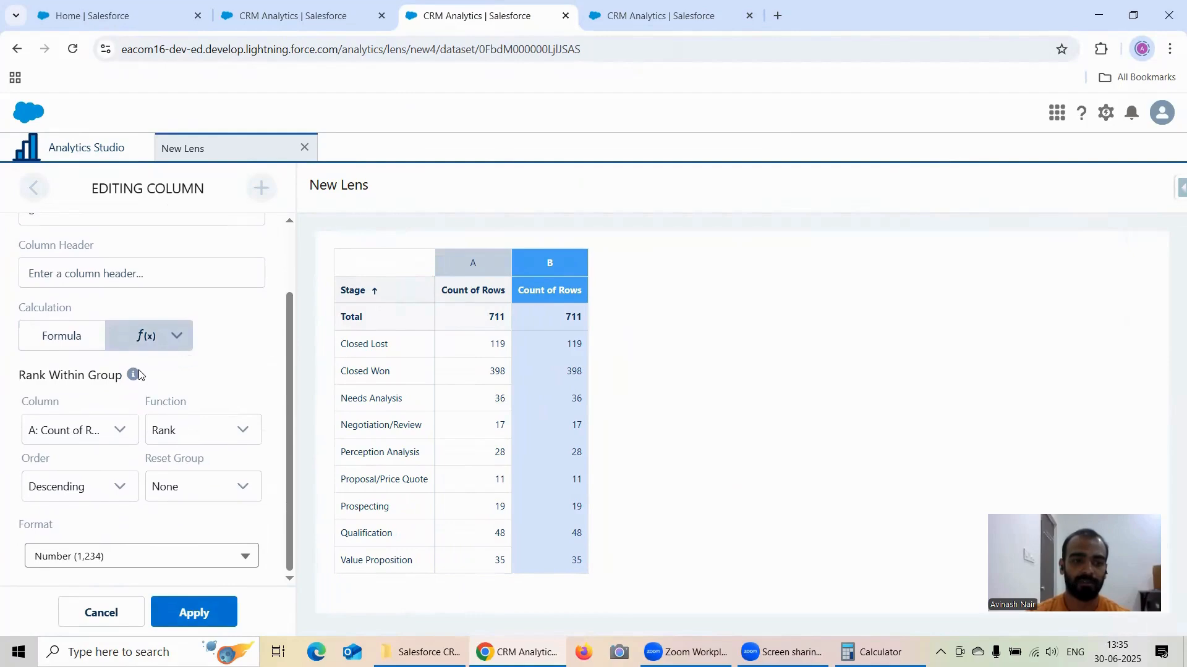
mouse_move(139, 374)
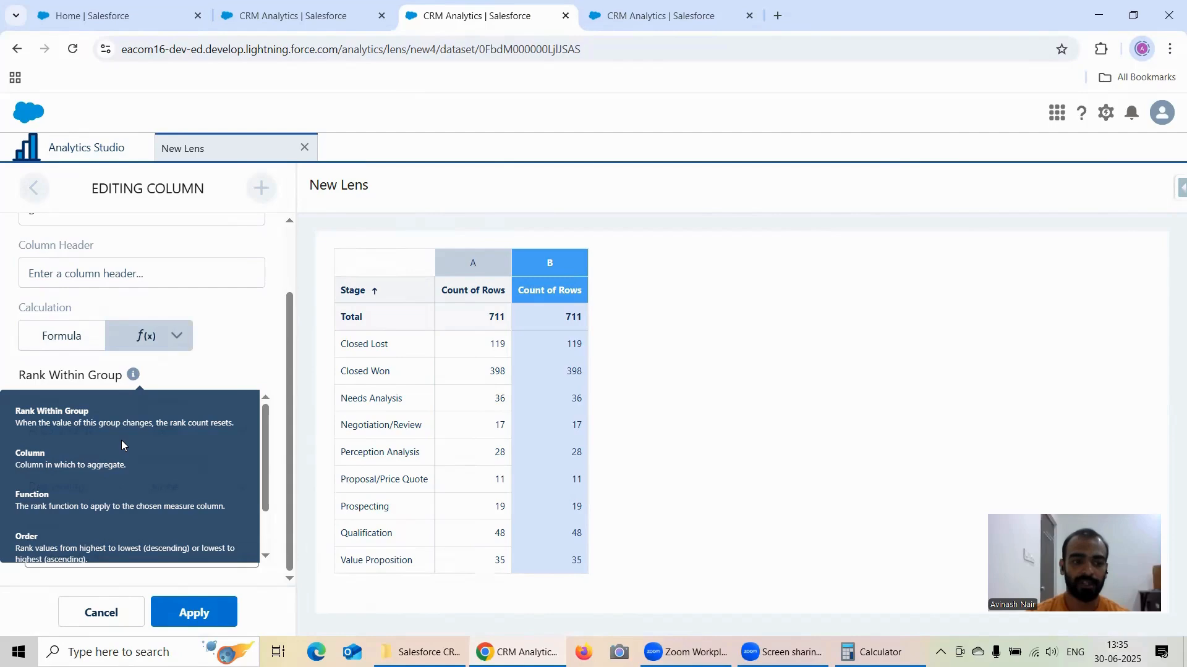
scroll(122, 440, "down", 1)
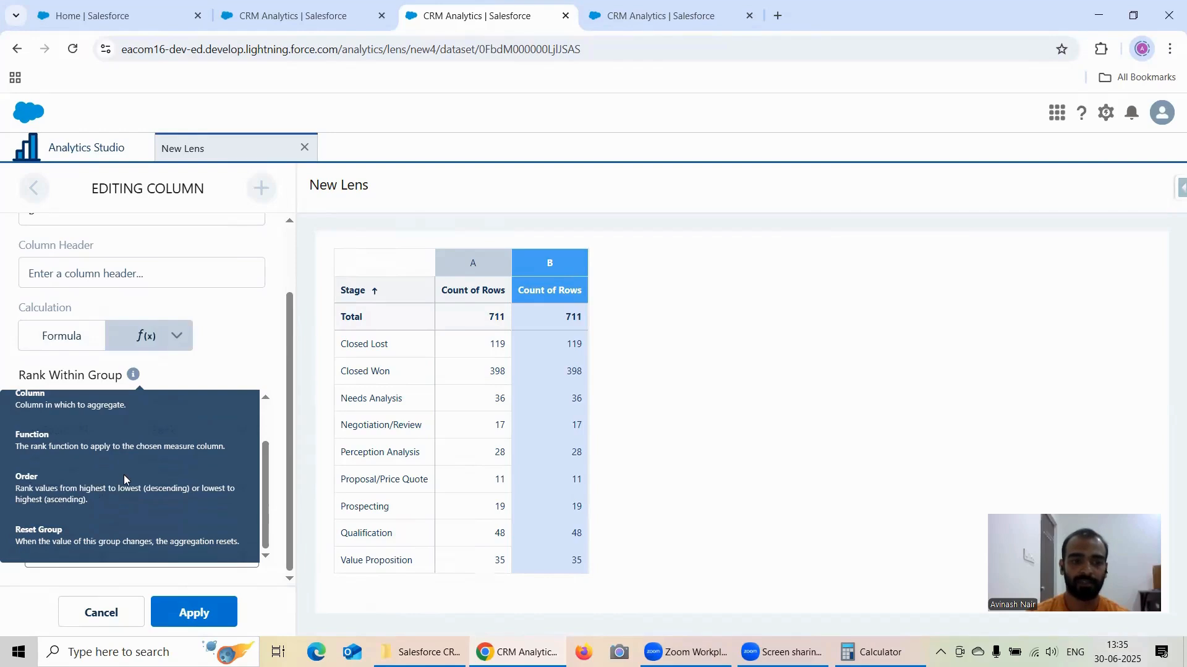
scroll(123, 487, "up", 1)
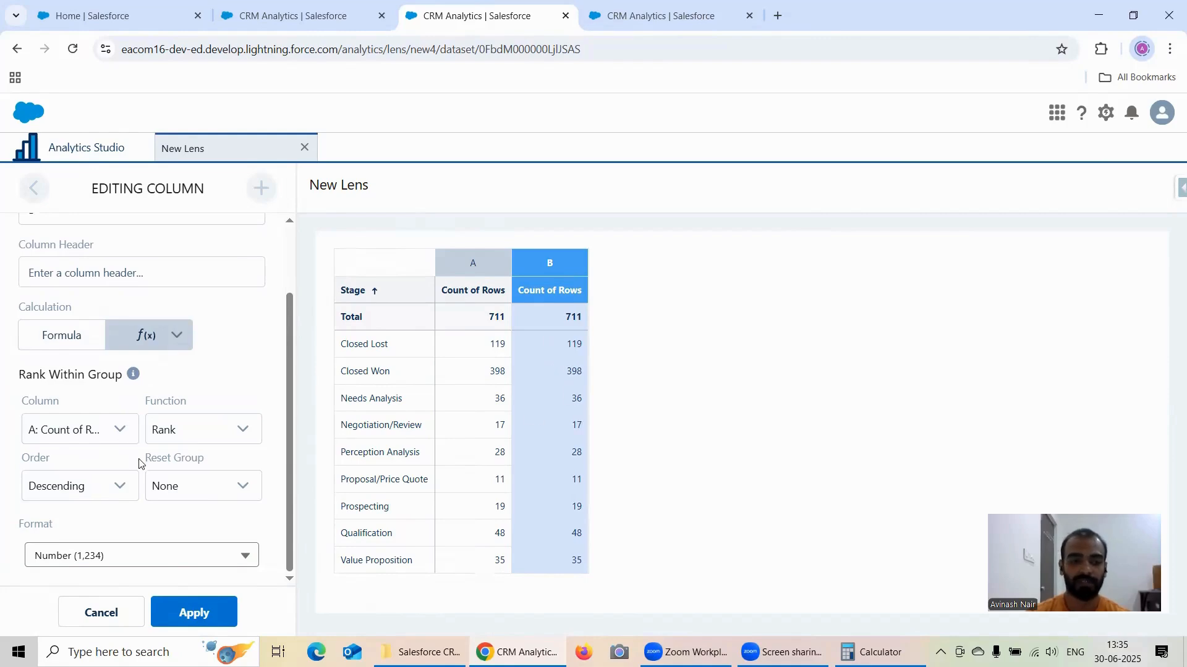
left_click(193, 438)
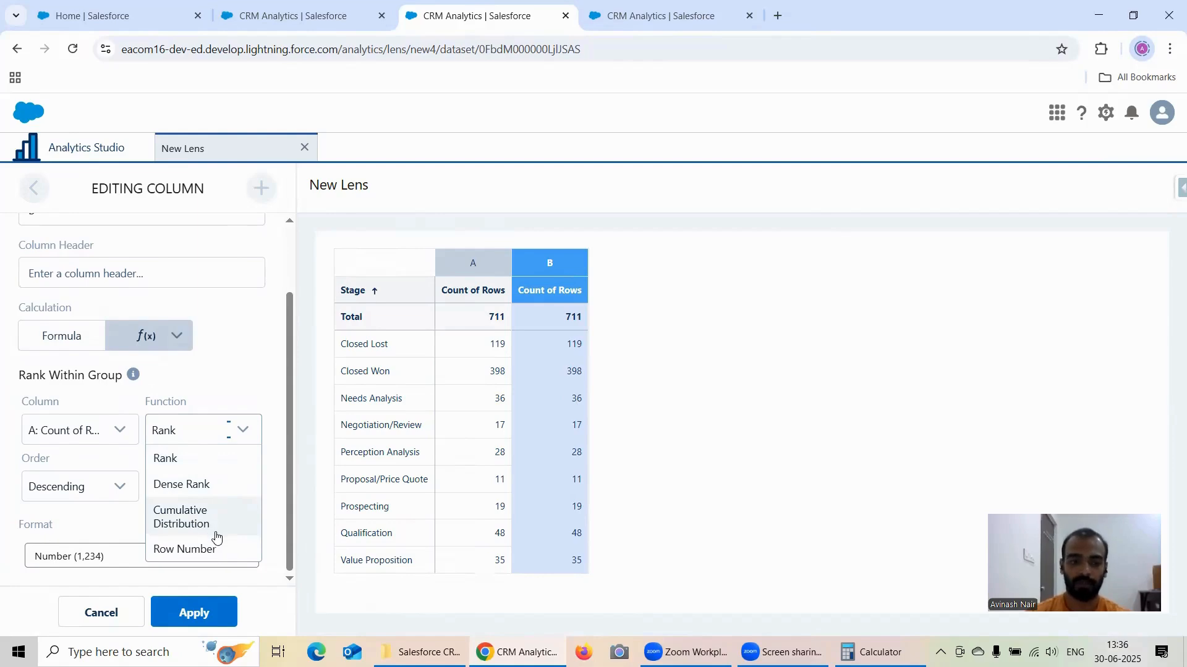
left_click(204, 375)
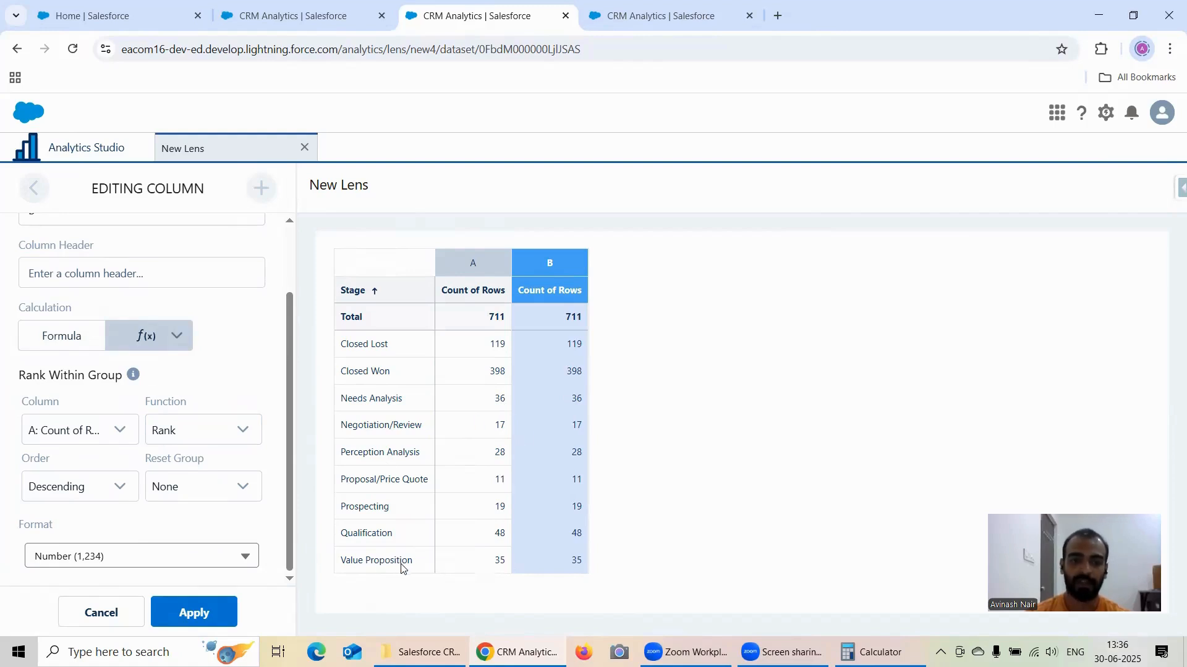
Step: In the Salesforce home browser tab, find Opportunities and open the "Maple Leaf Laptops & Gadgets - 40 Laptops" record
left_click(97, 15)
left_click(88, 221)
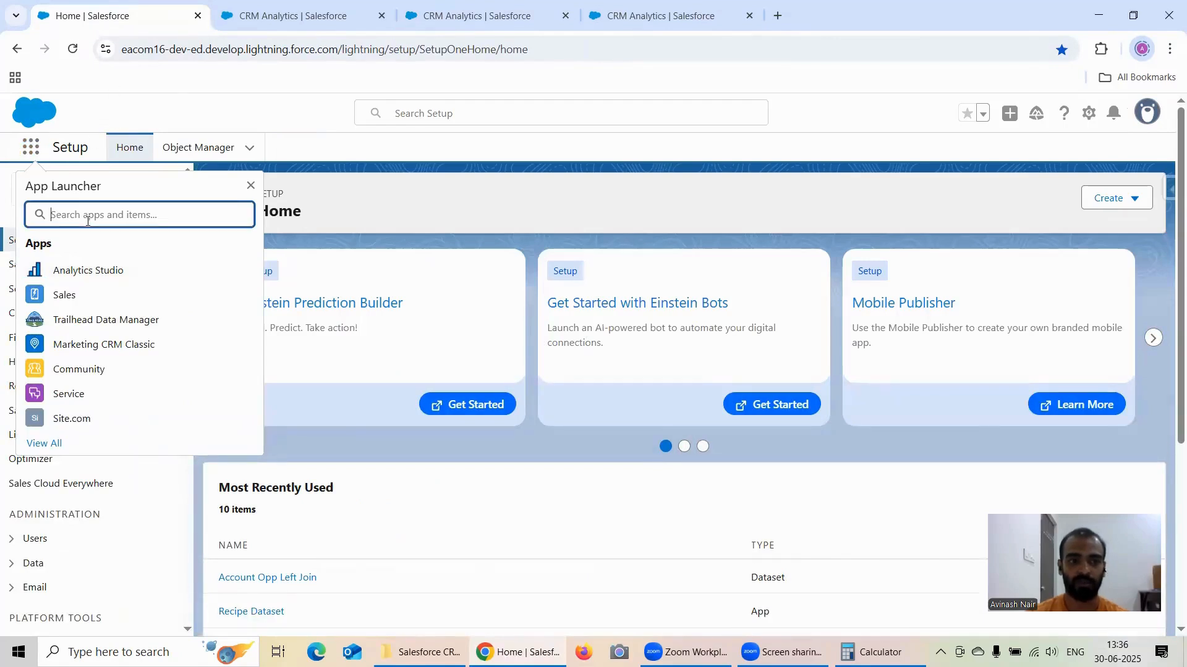
type("Opp")
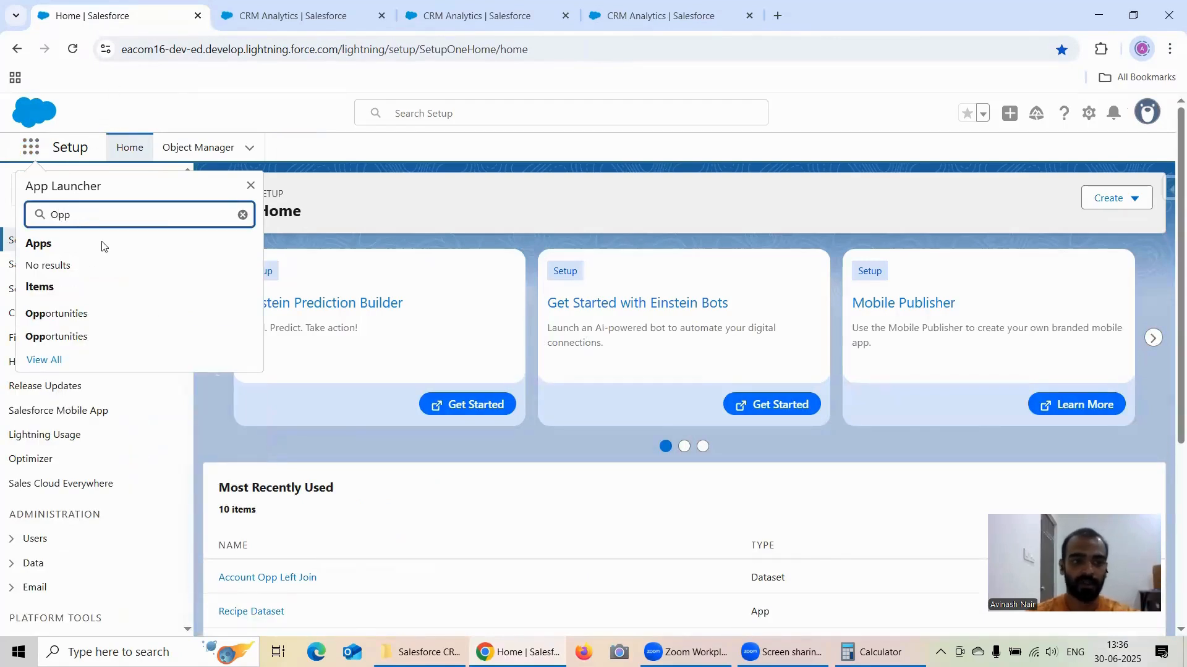
left_click(93, 337)
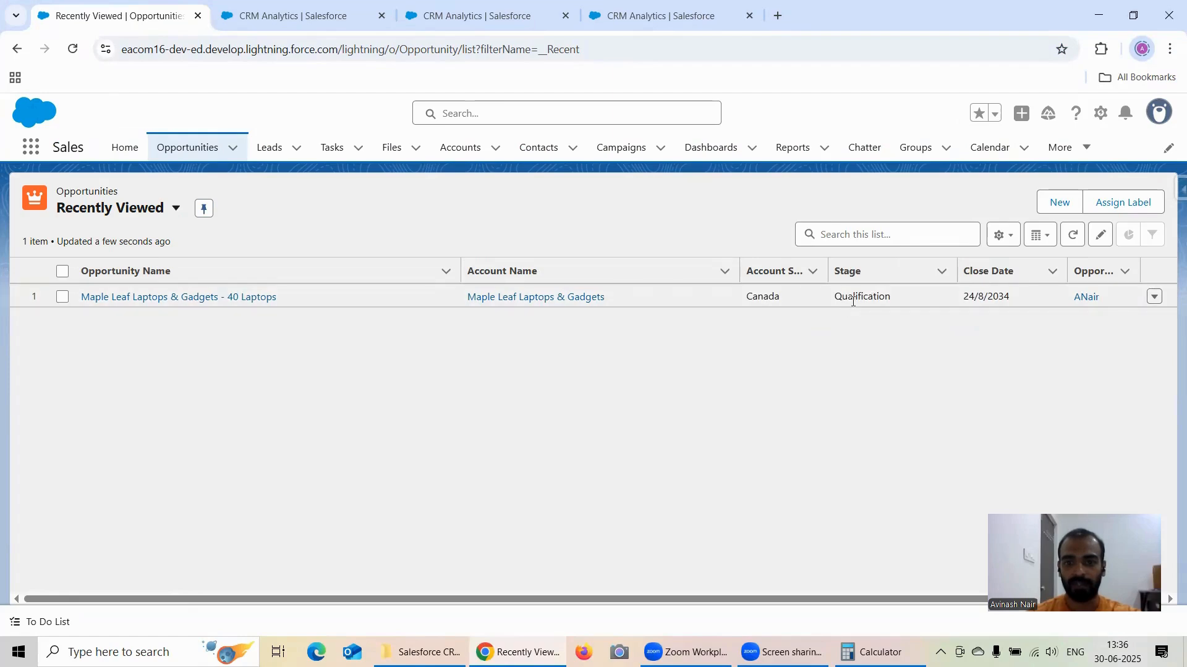
left_click(207, 298)
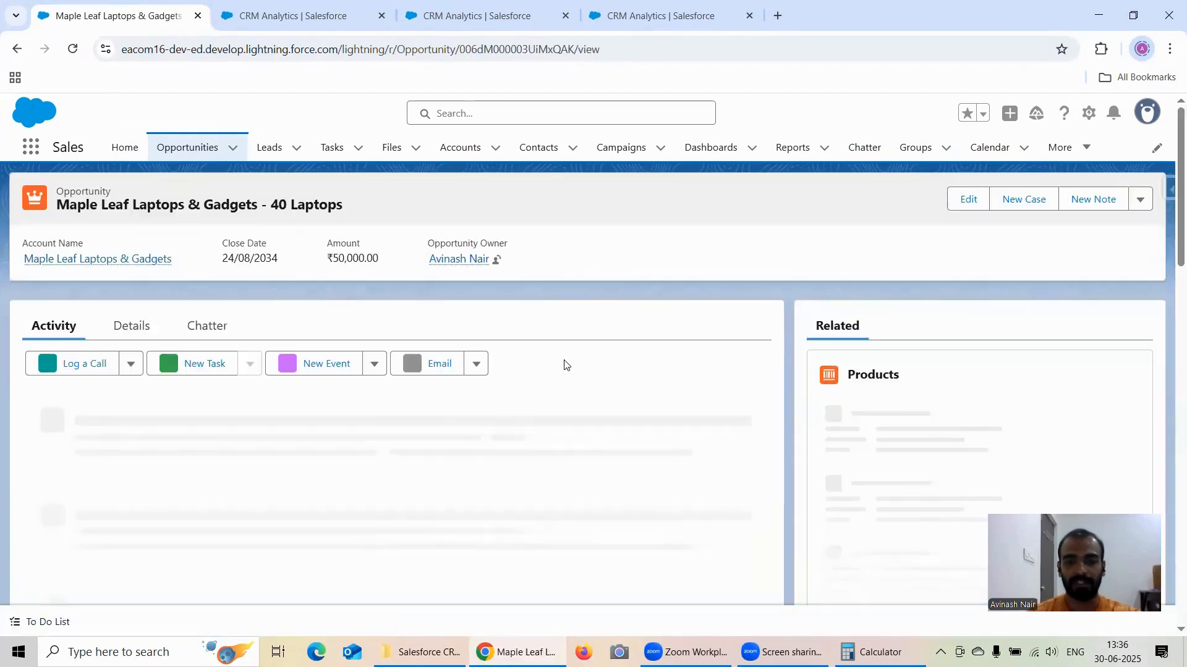
Step: Revisit the duplicated lens's Rank Within Group settings and return to the saved Percentage of Group lens
left_click(450, 20)
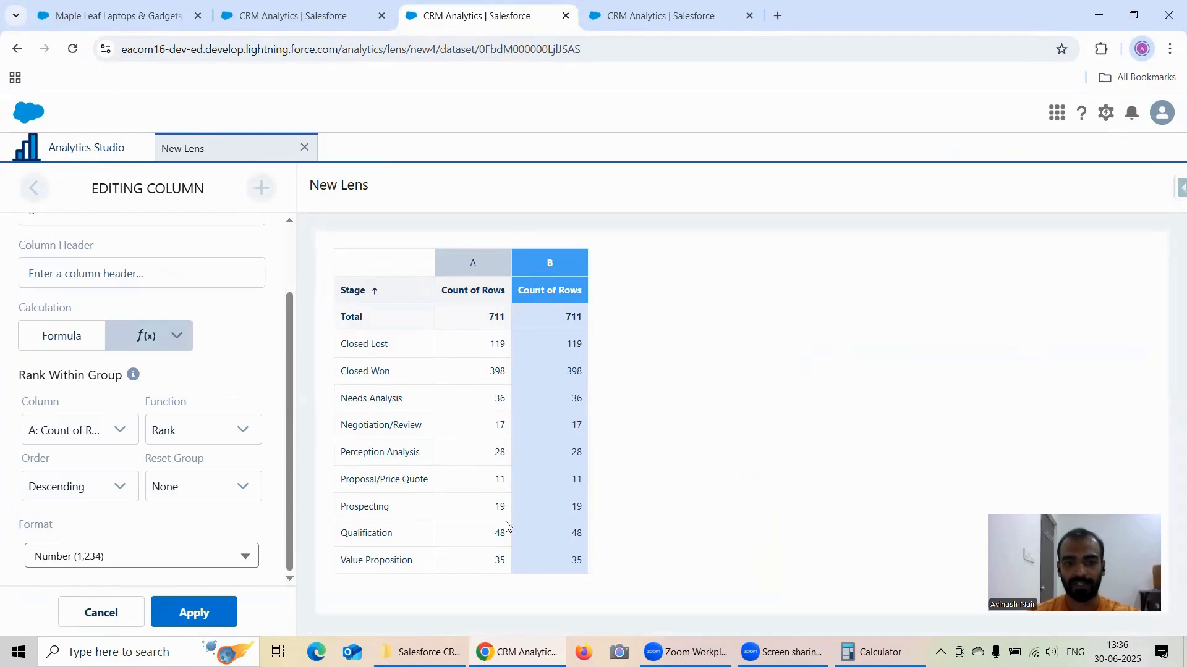
left_click(279, 16)
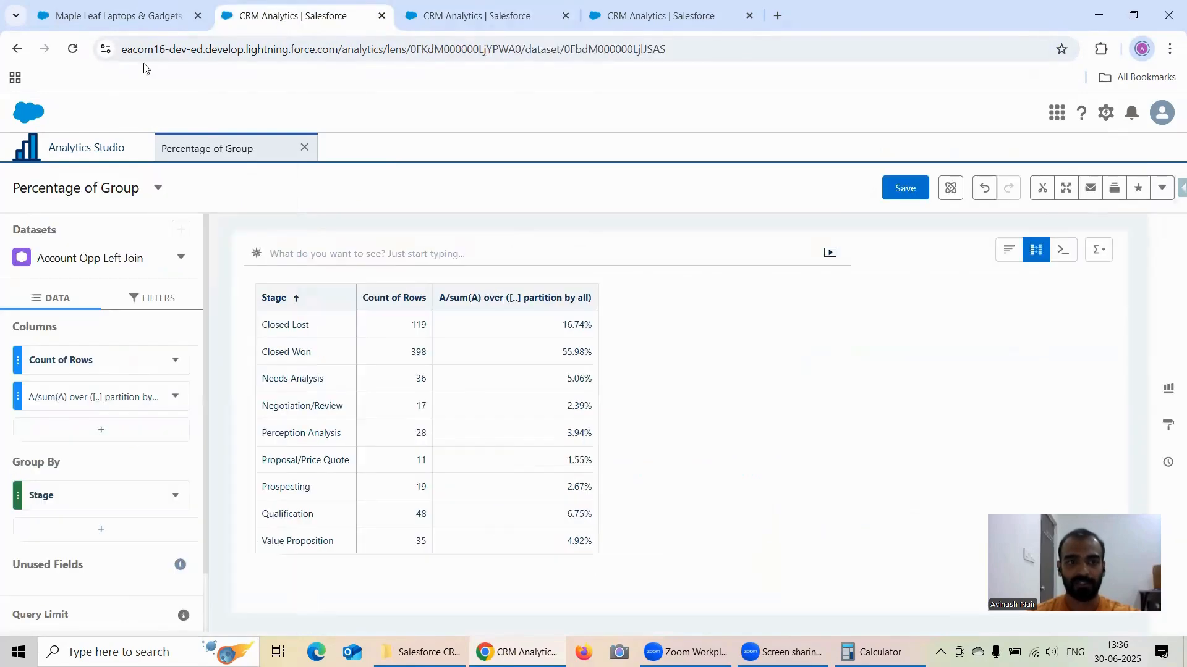
Step: Return to the "Maple Leaf Laptops & Gadgets - 40 Laptops" opportunity record and mark Value Proposition as its current stage
left_click(119, 17)
scroll(528, 366, "down", 1)
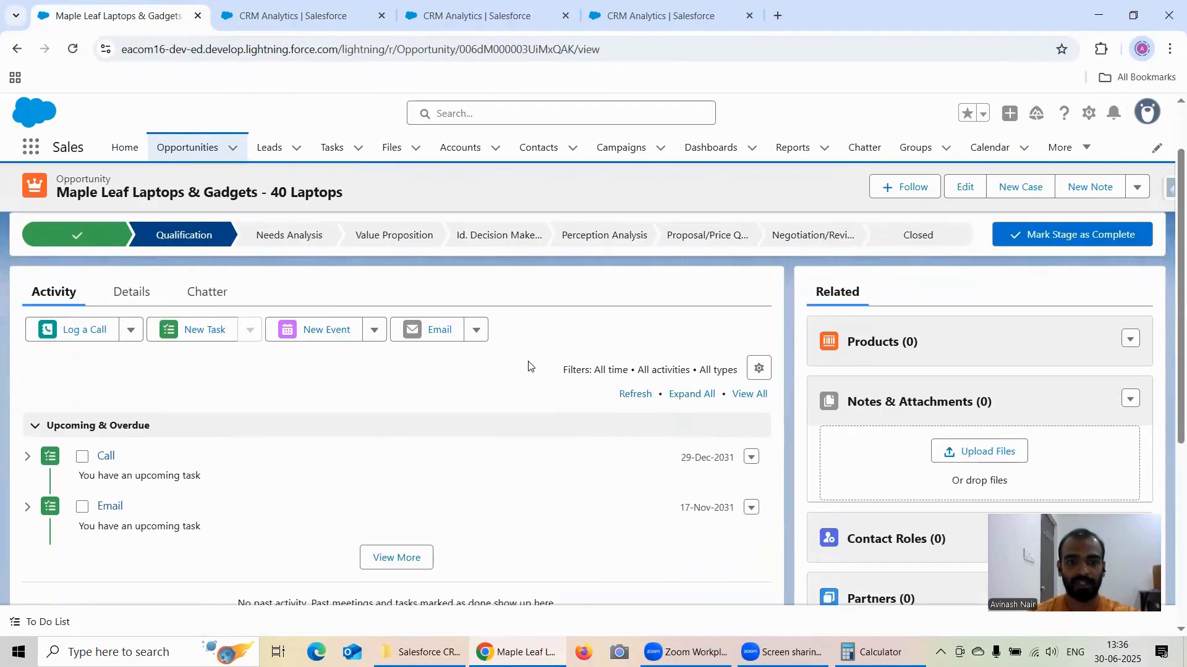
left_click(503, 25)
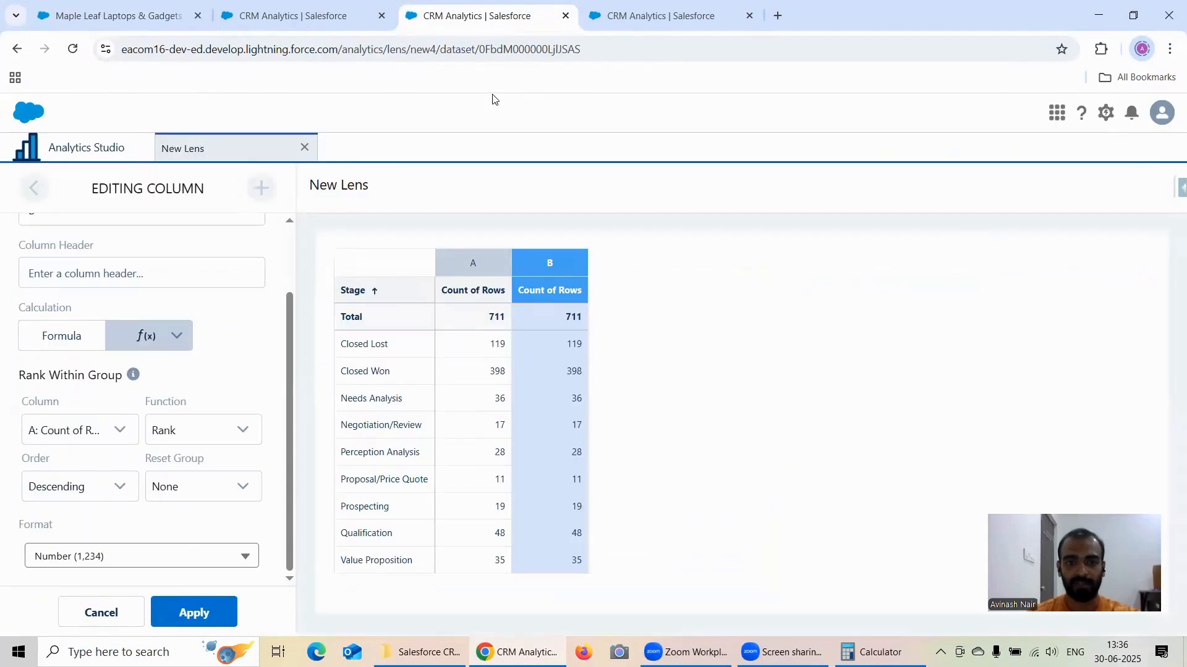
left_click(182, 25)
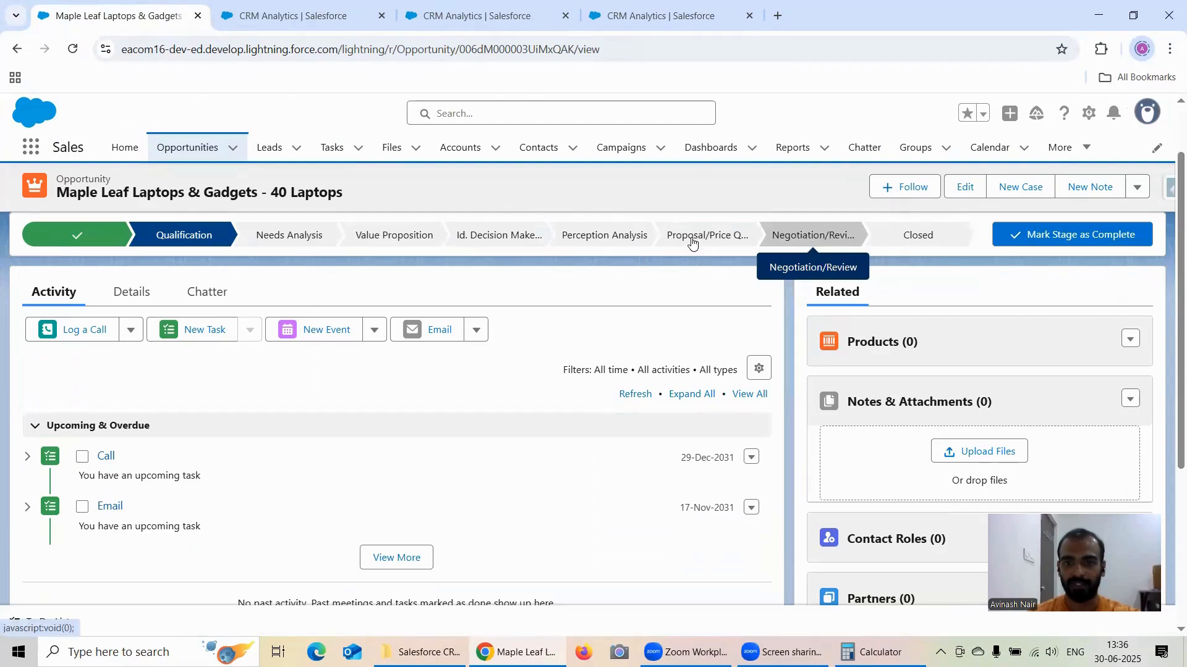
left_click(393, 235)
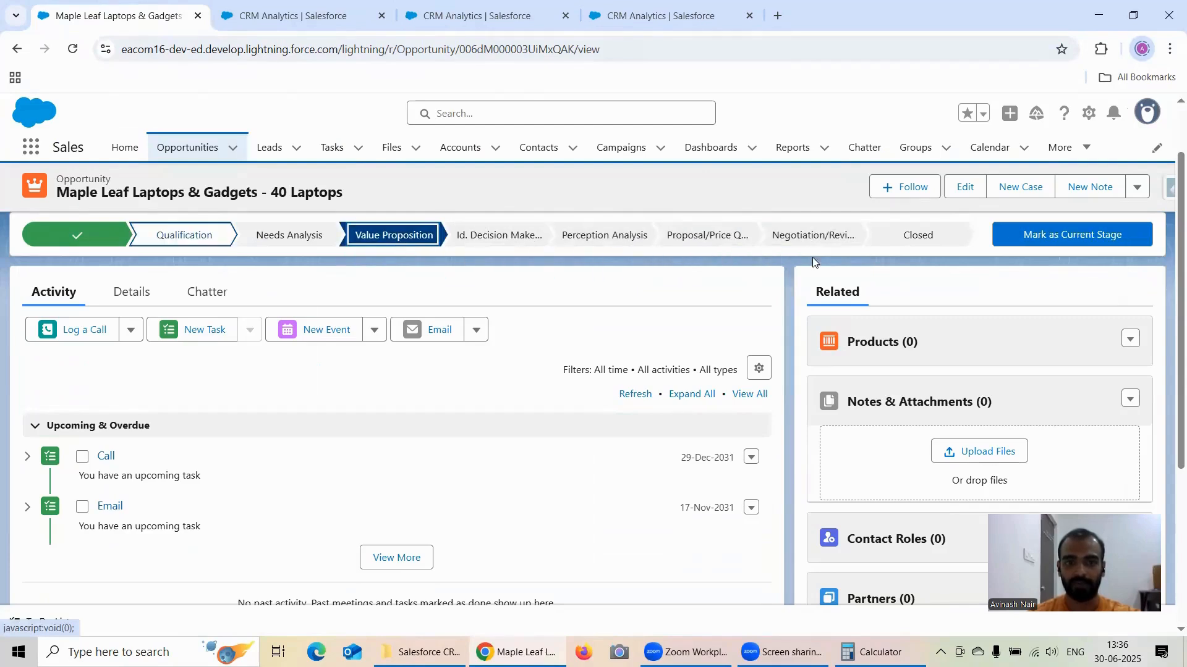
left_click(1053, 236)
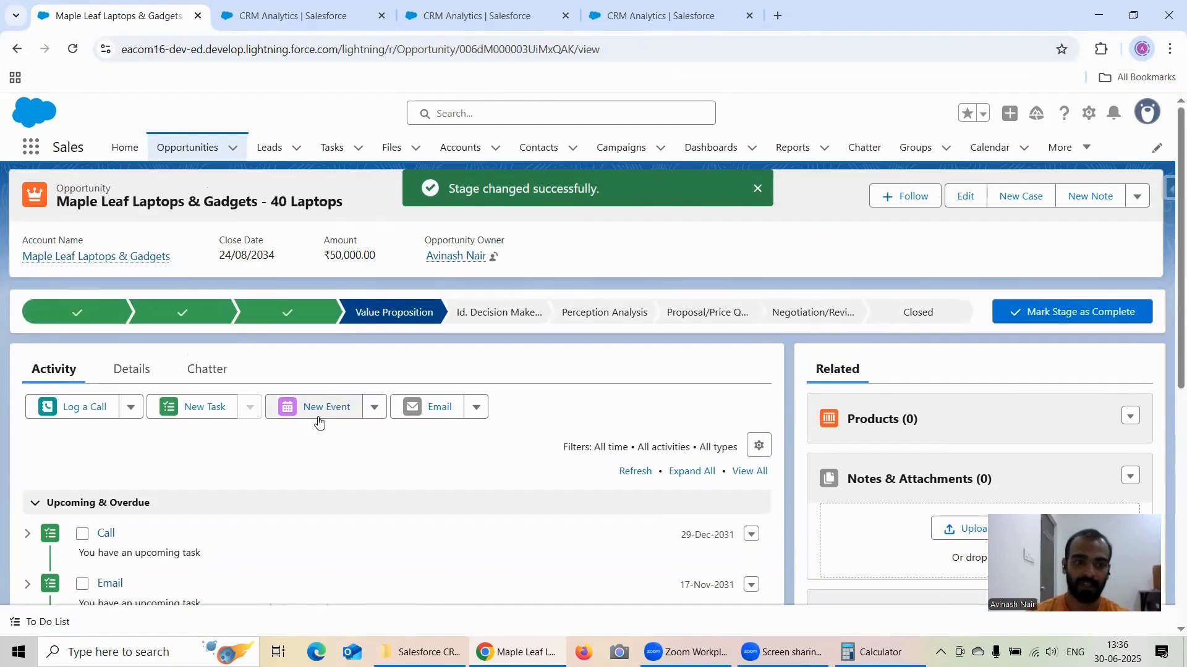
Step: Review the opportunity's details and stage history, and reload the record page
left_click(120, 370)
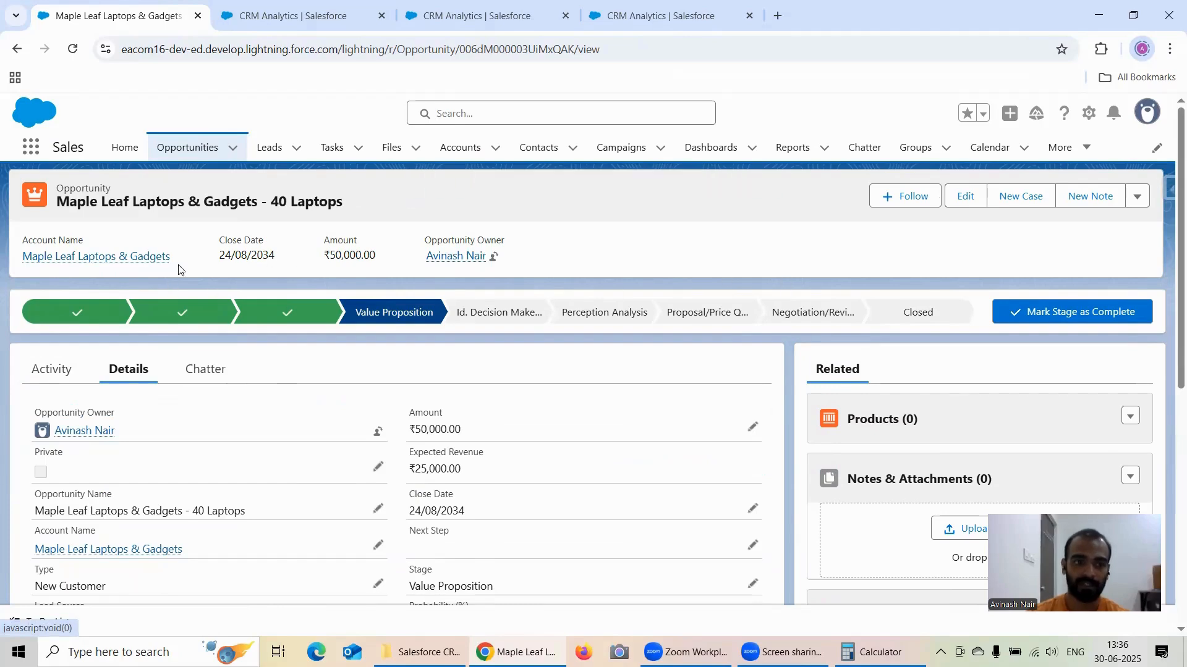
scroll(919, 377, "down", 10)
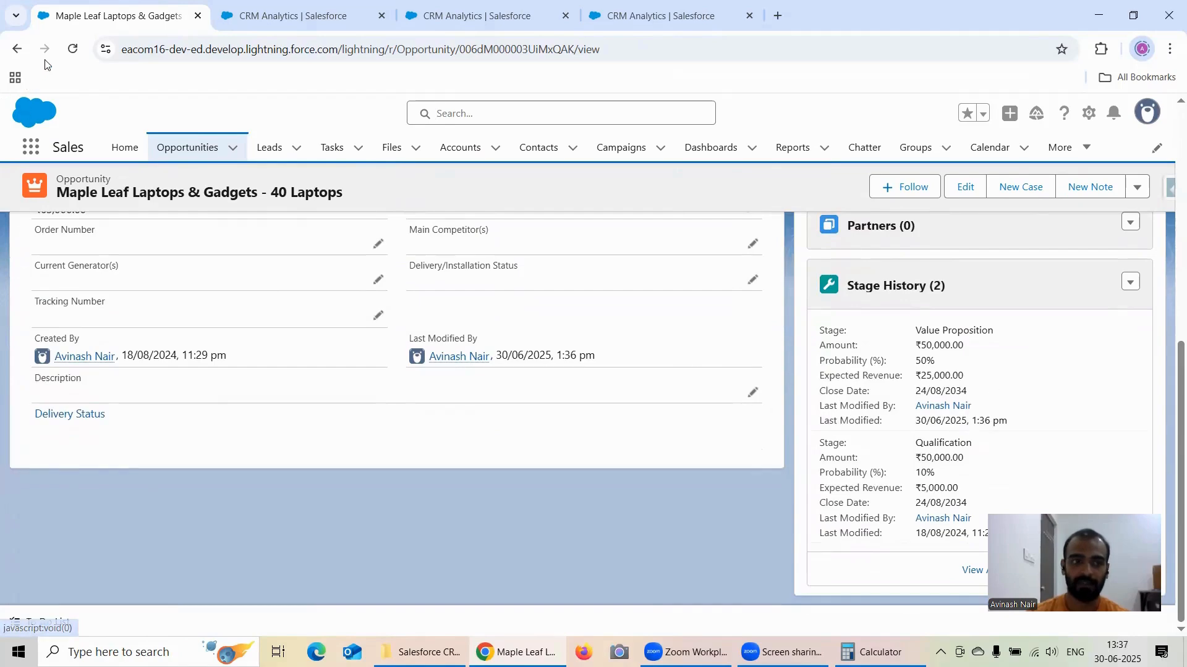
left_click(72, 49)
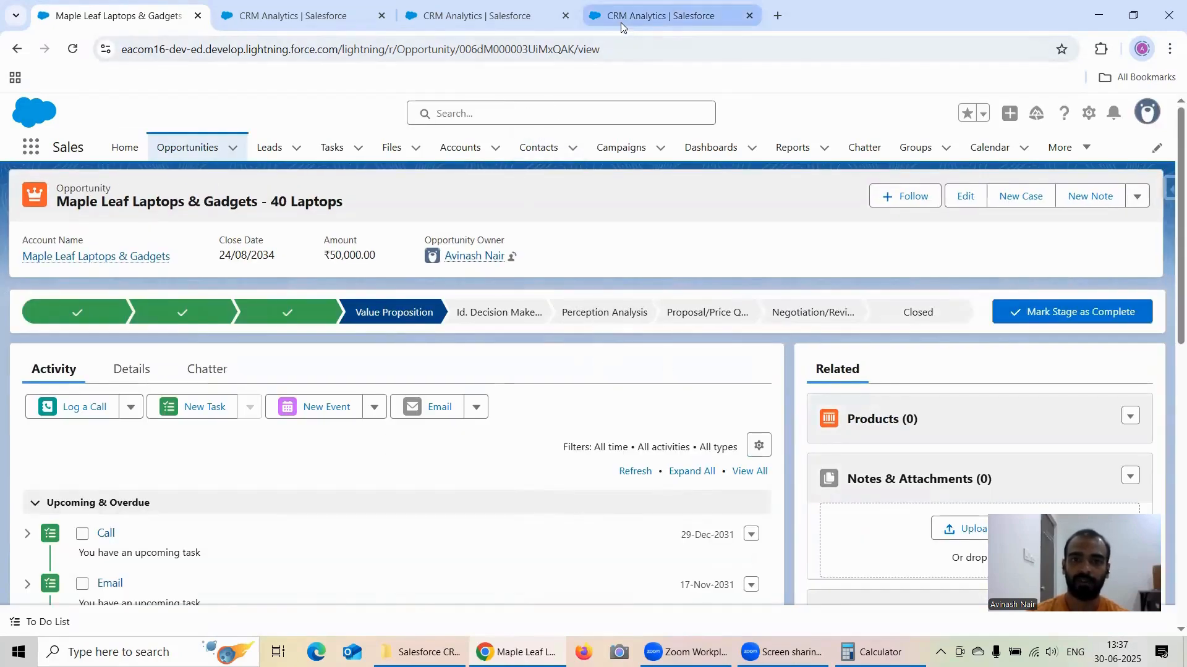
Step: Go back to Analytics Studio, open the Data Manager, and launch its dataflow management page
left_click(245, 23)
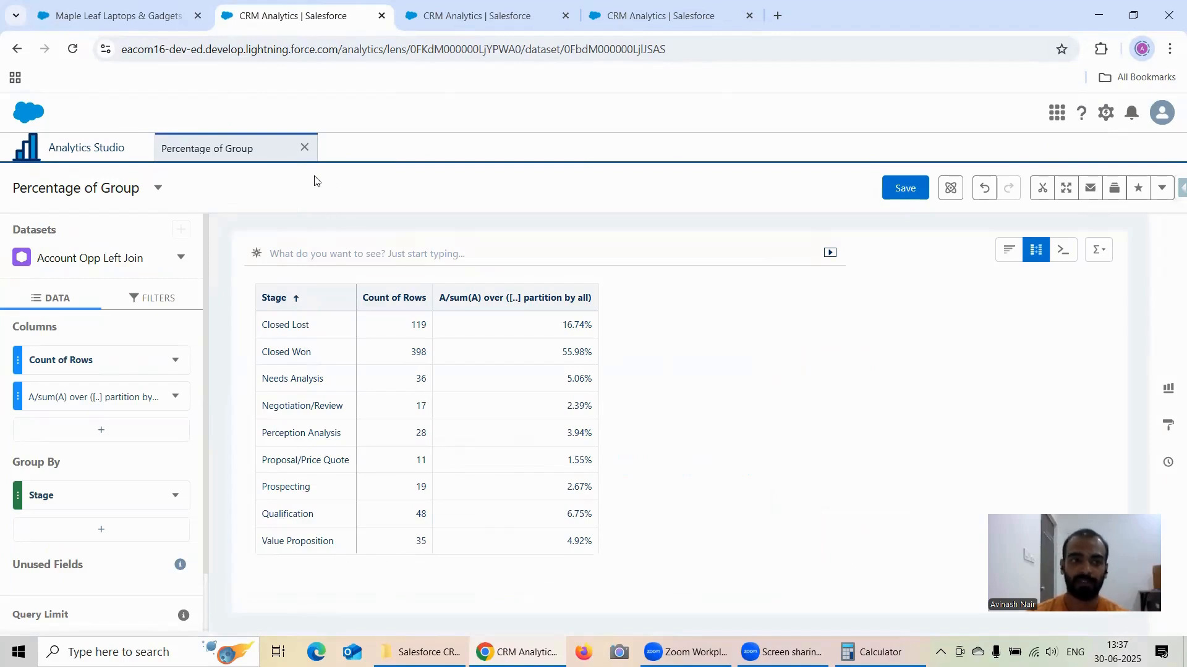
left_click(96, 147)
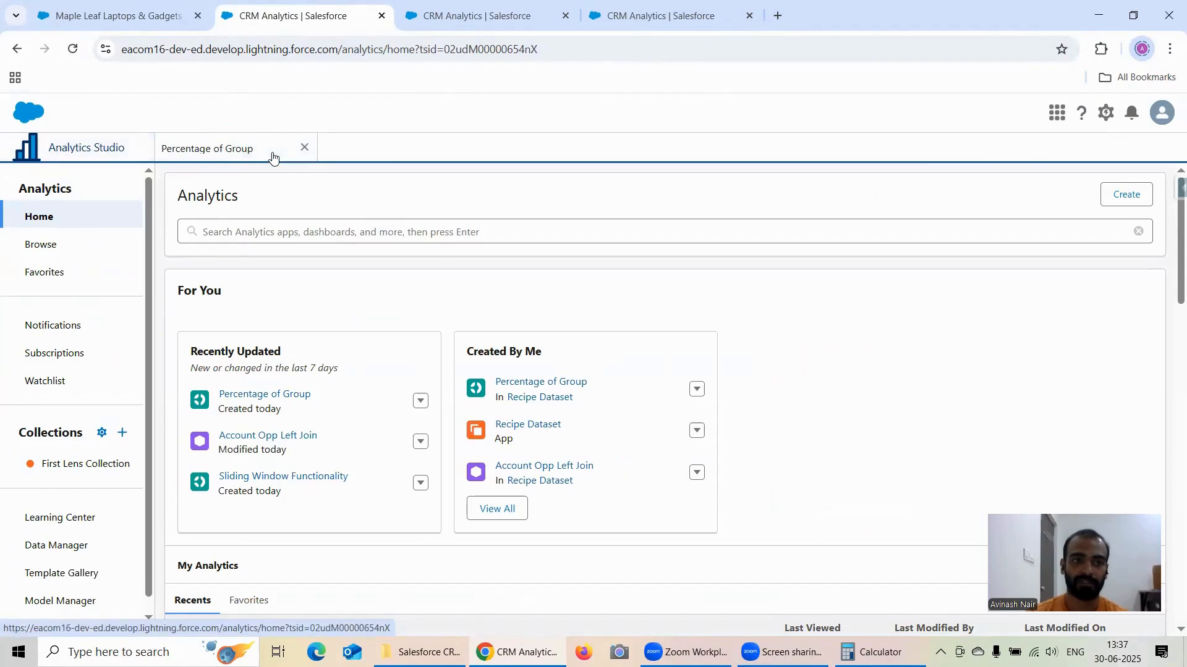
left_click(92, 547)
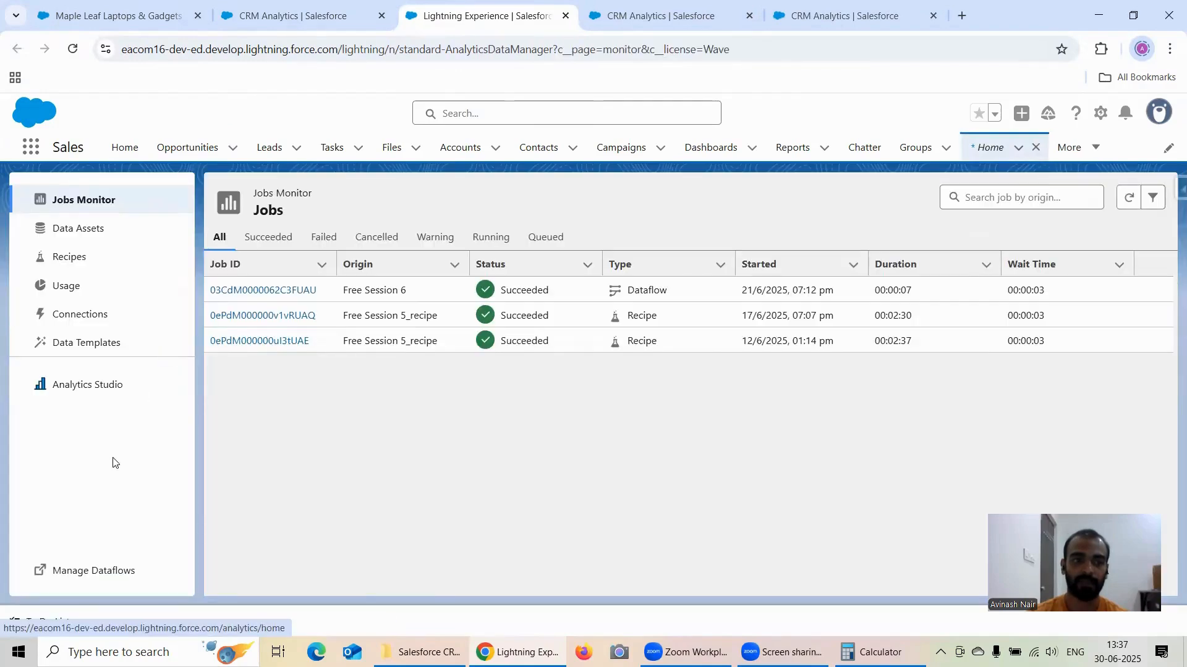
left_click(101, 571)
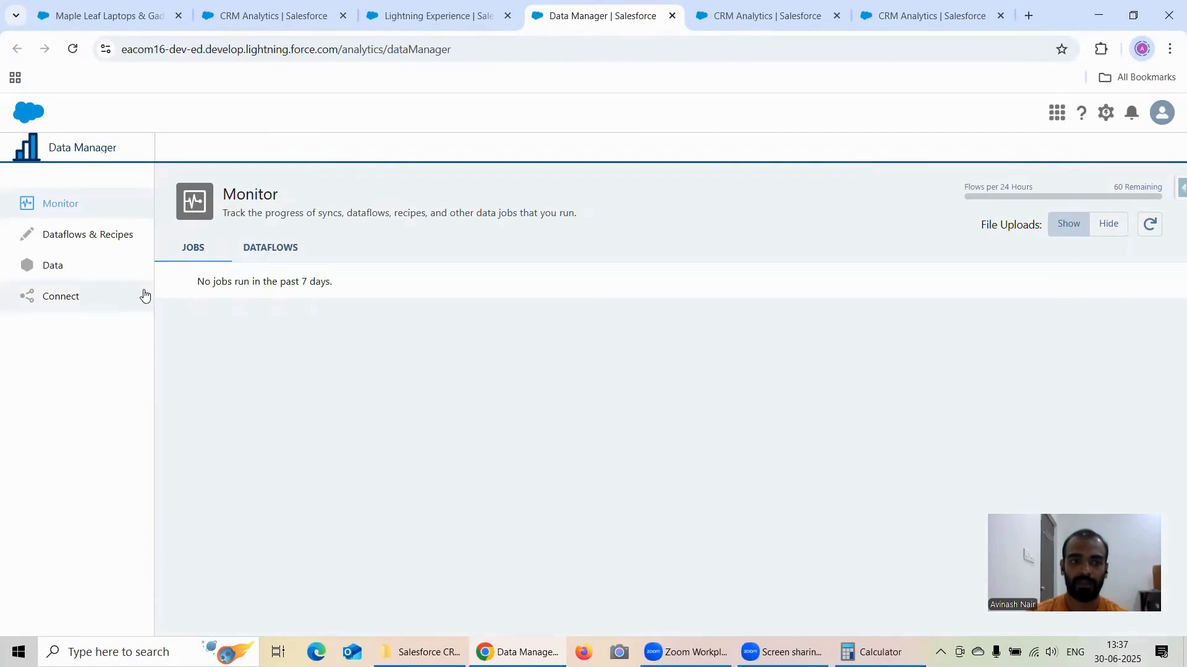
Step: Run a full sync of the Opportunity object from the local Salesforce input connection
left_click(68, 297)
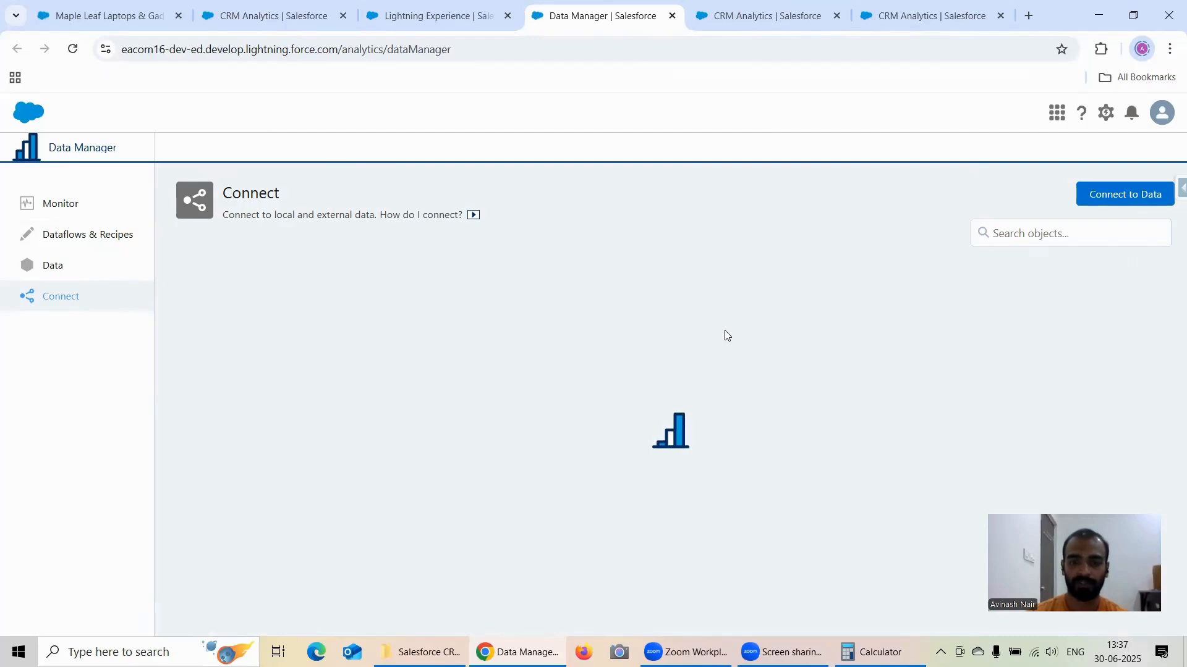
scroll(679, 362, "down", 1)
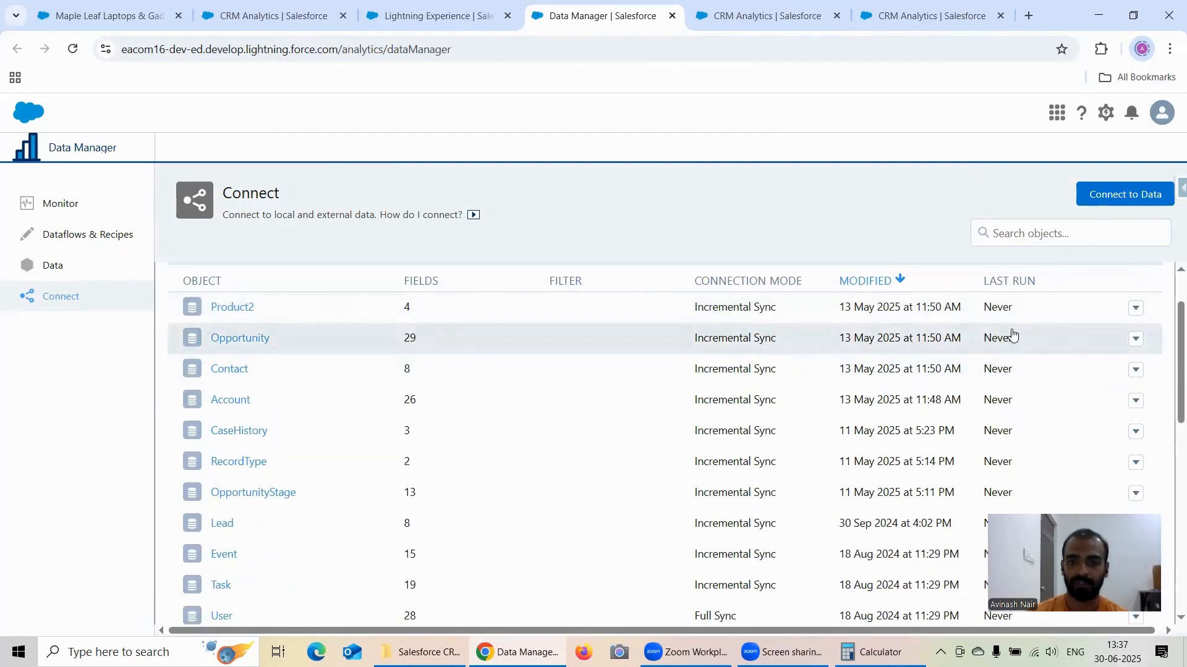
left_click(1137, 340)
left_click(1012, 371)
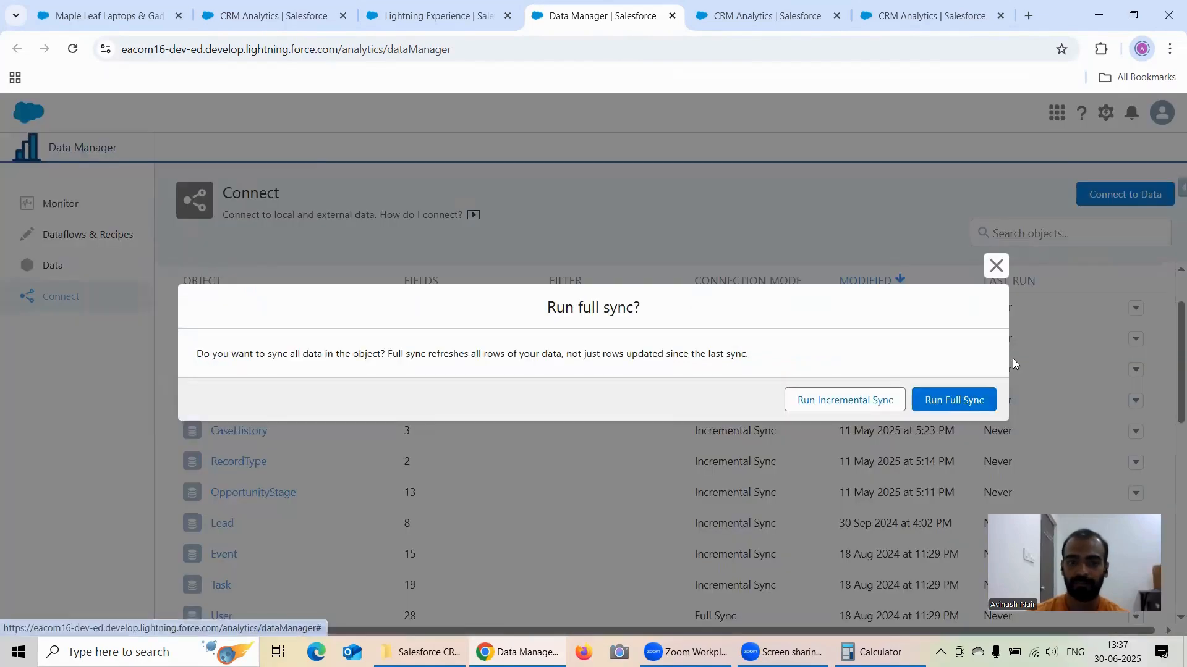
left_click(962, 402)
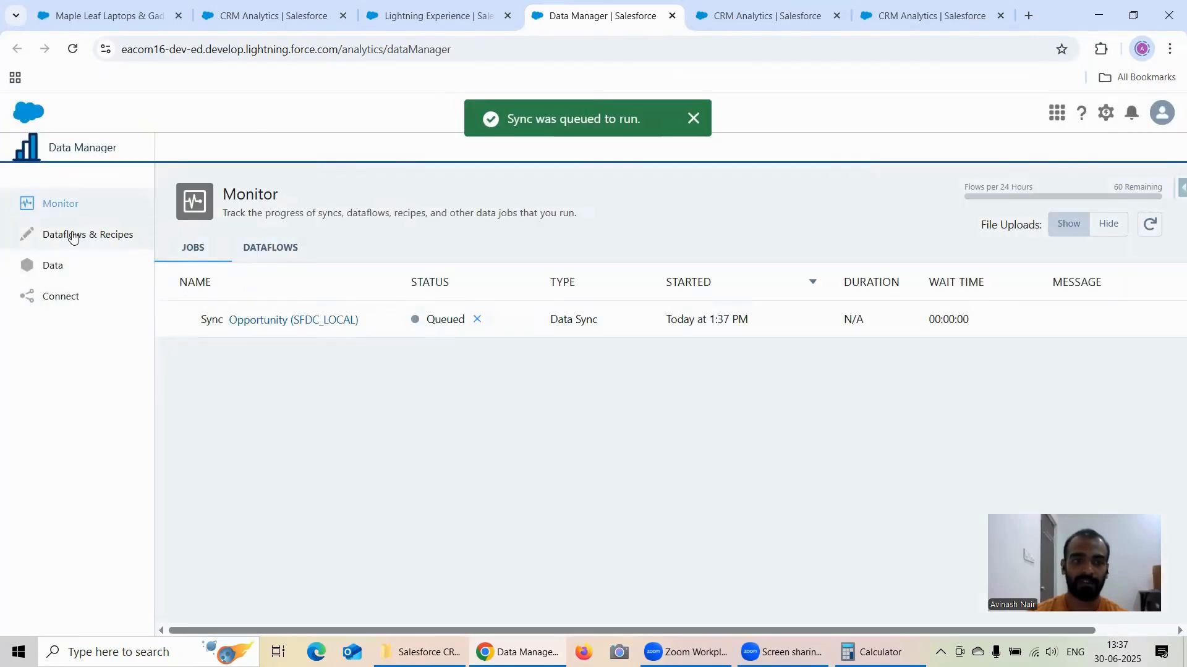
Step: Open the Account Opp Left Join dataset's details in Analytics Studio to identify its source recipe
left_click(73, 237)
left_click(226, 24)
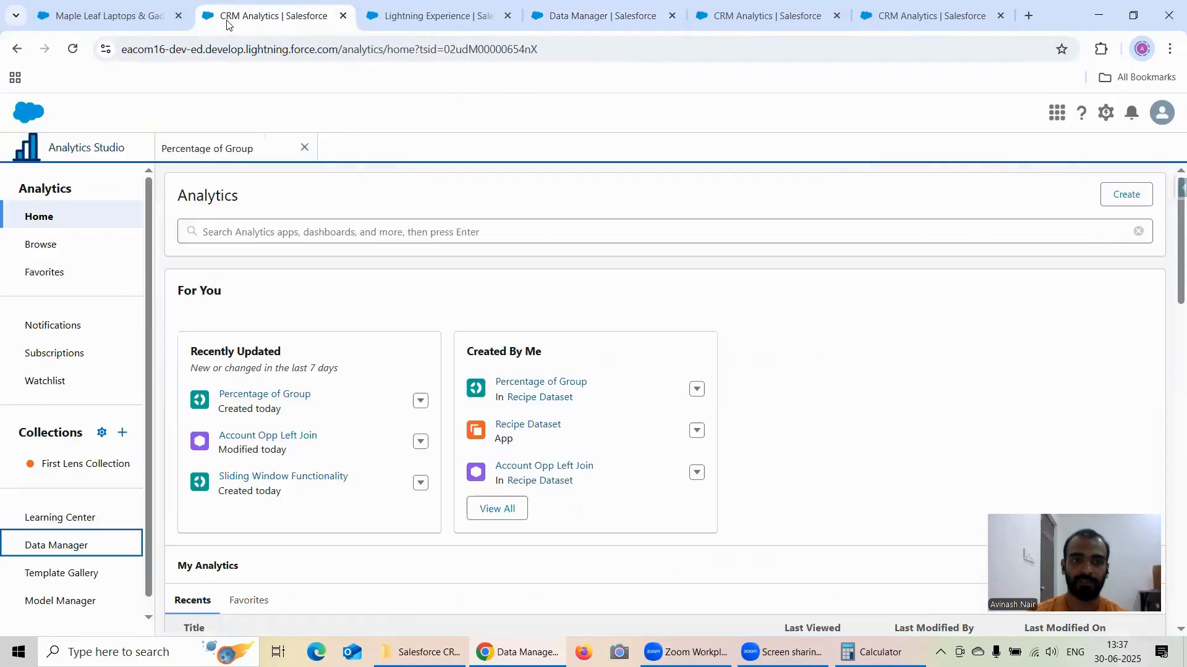
left_click(421, 443)
left_click(440, 471)
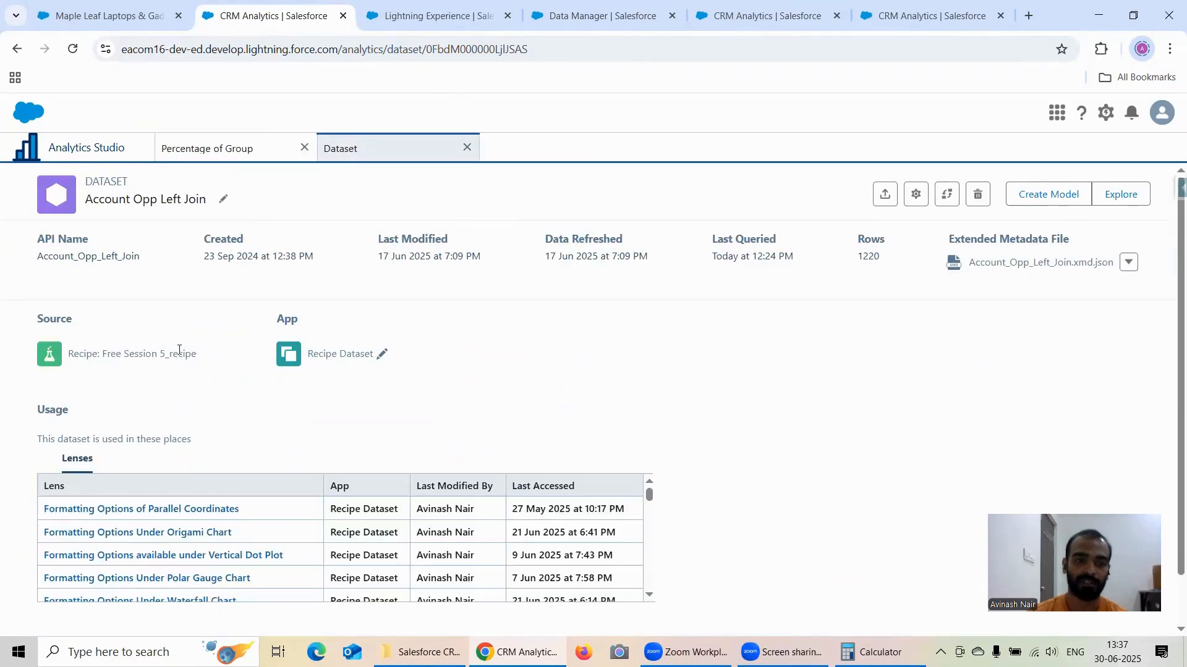
Step: Return to the Data Manager and check the Opportunity sync in the connections and the refreshed job monitor
left_click(526, 25)
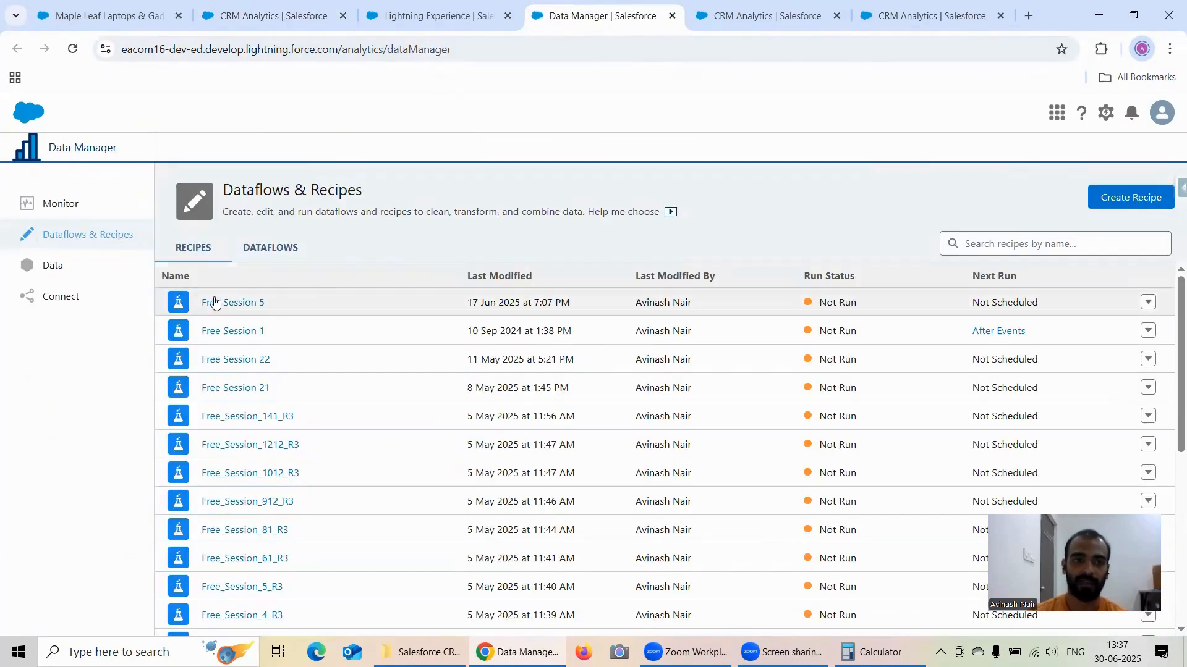
left_click(82, 304)
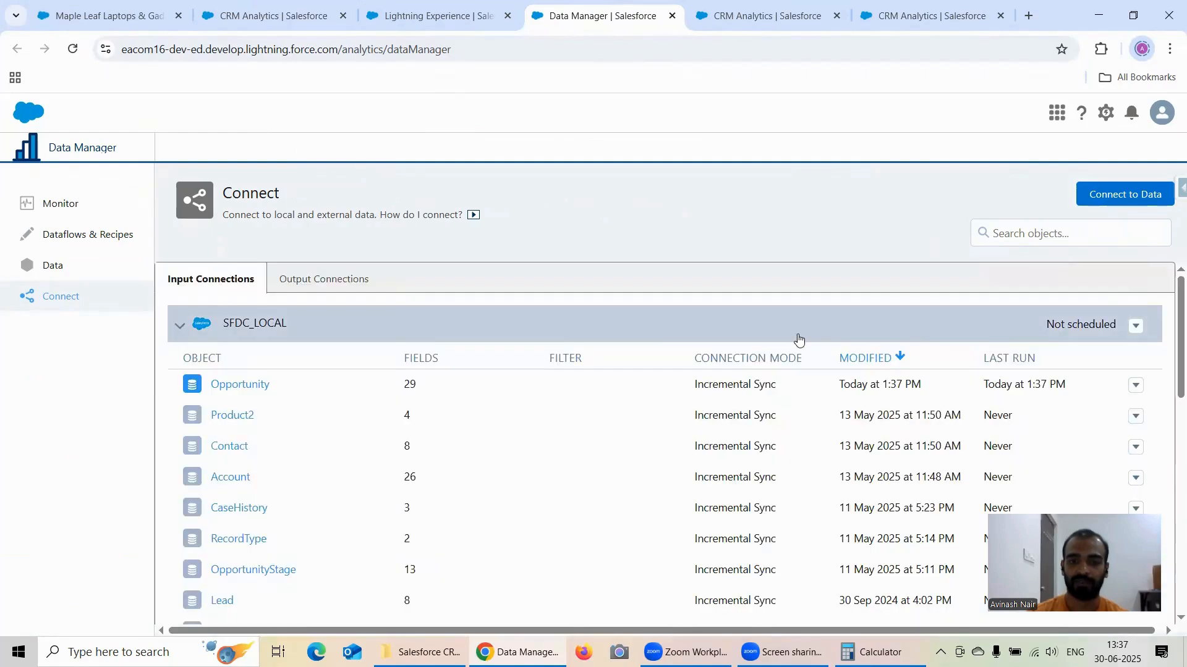
left_click(79, 210)
left_click(1151, 225)
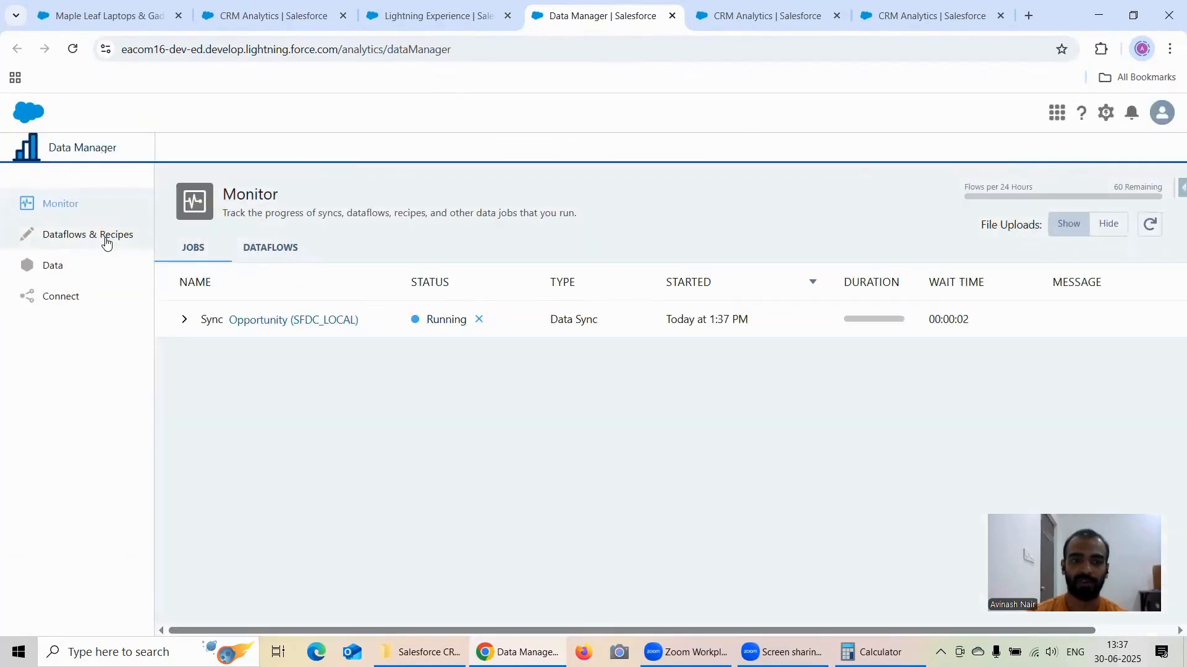
Step: Run the Free Session 5 recipe from the Dataflows & Recipes list
left_click(106, 243)
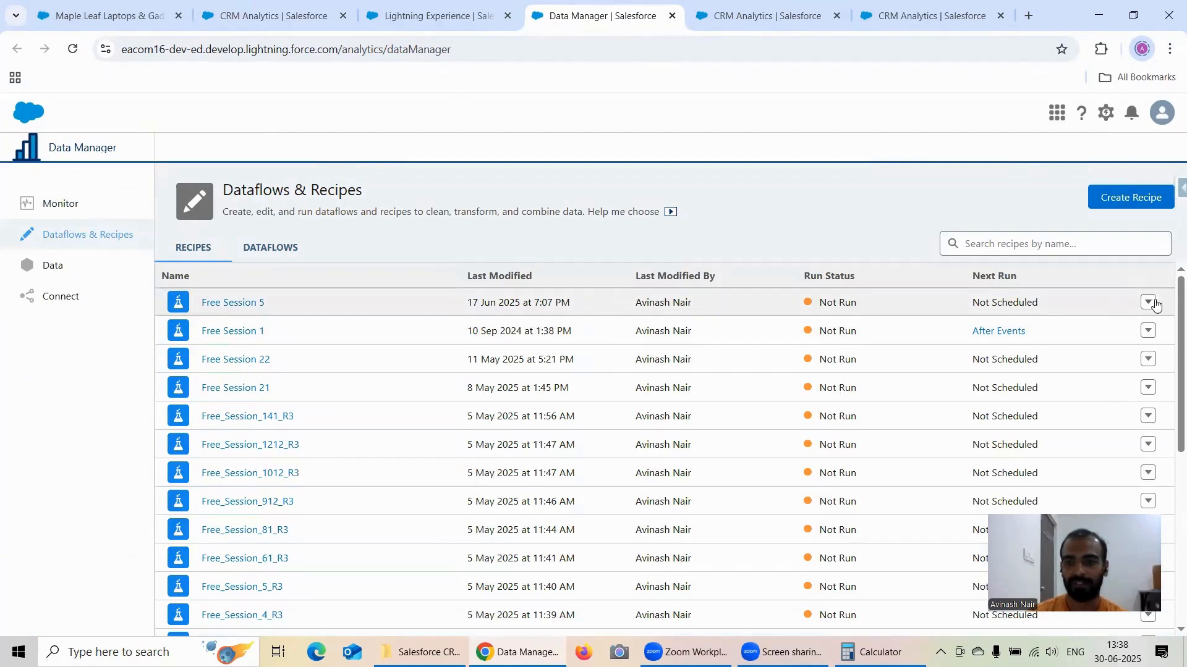
left_click(1148, 302)
left_click(1119, 352)
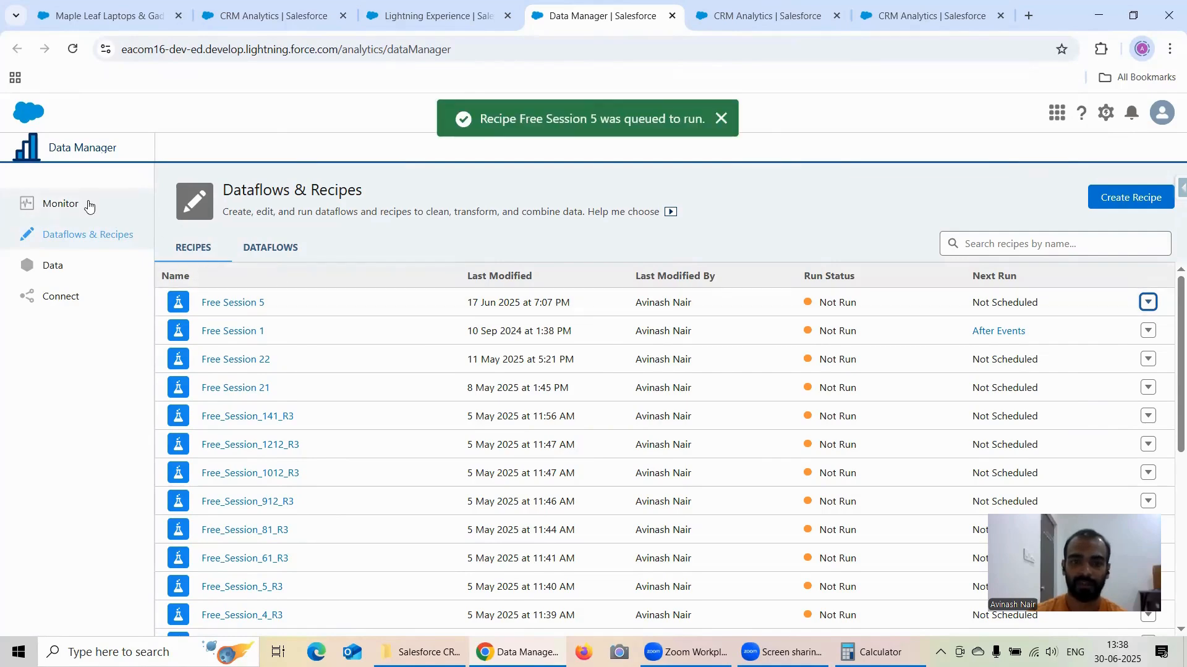
Step: Open the job monitor and refresh it to check the progress of the syncs and the recipe run
left_click(77, 215)
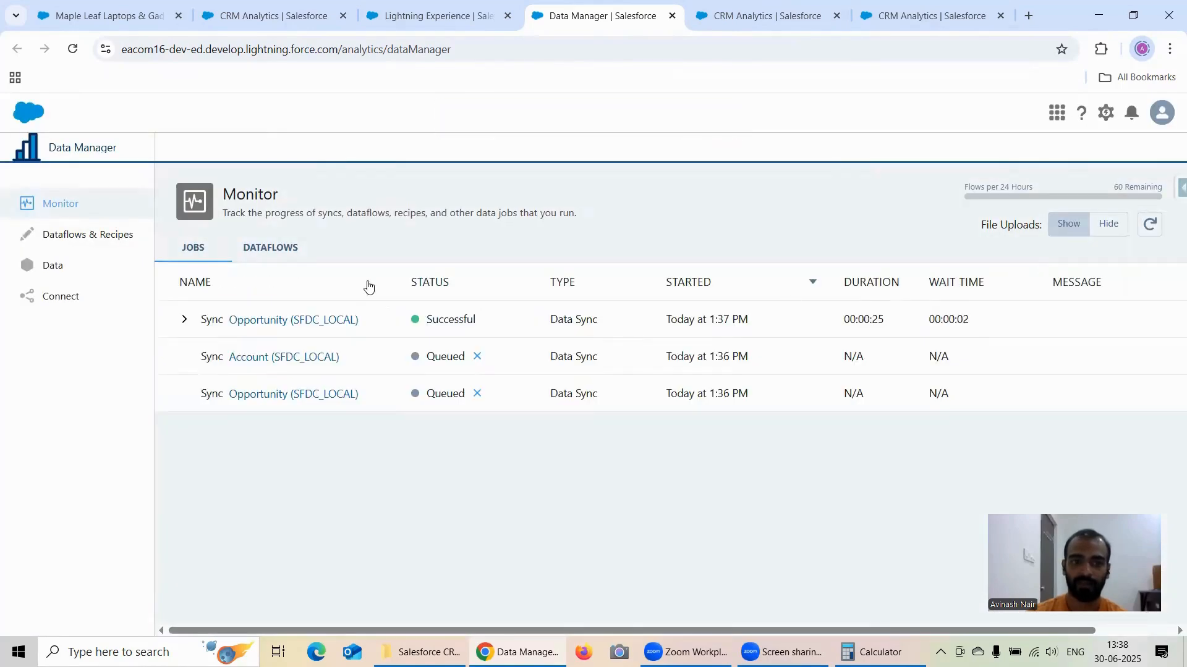
left_click(1161, 230)
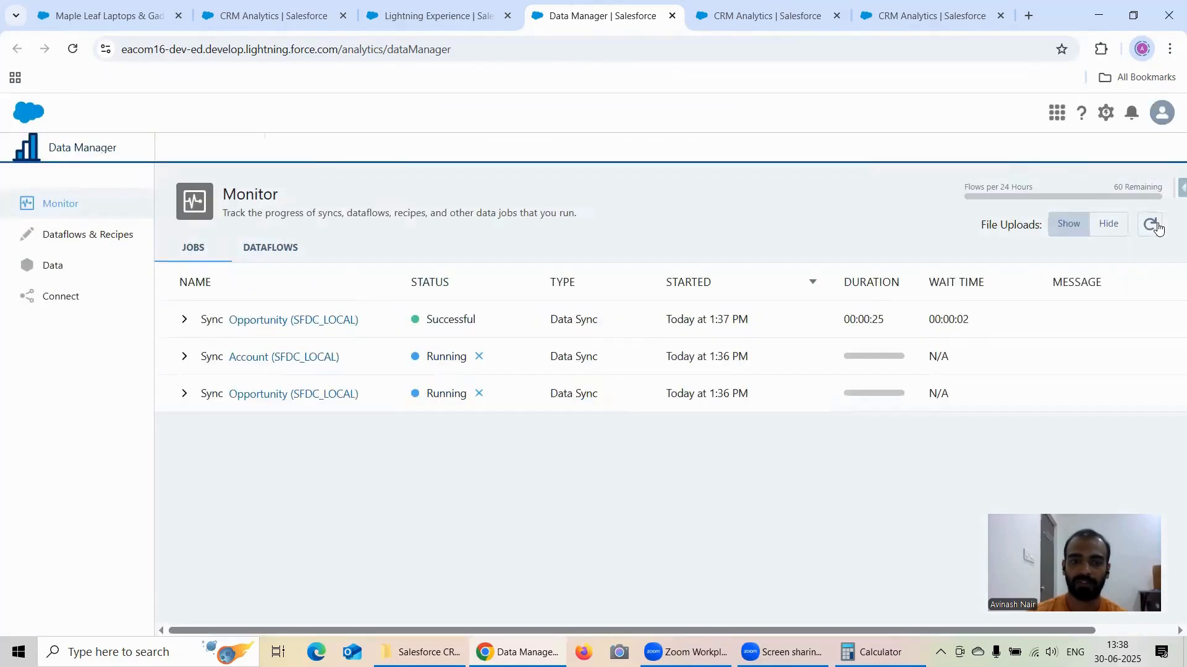
left_click(1158, 228)
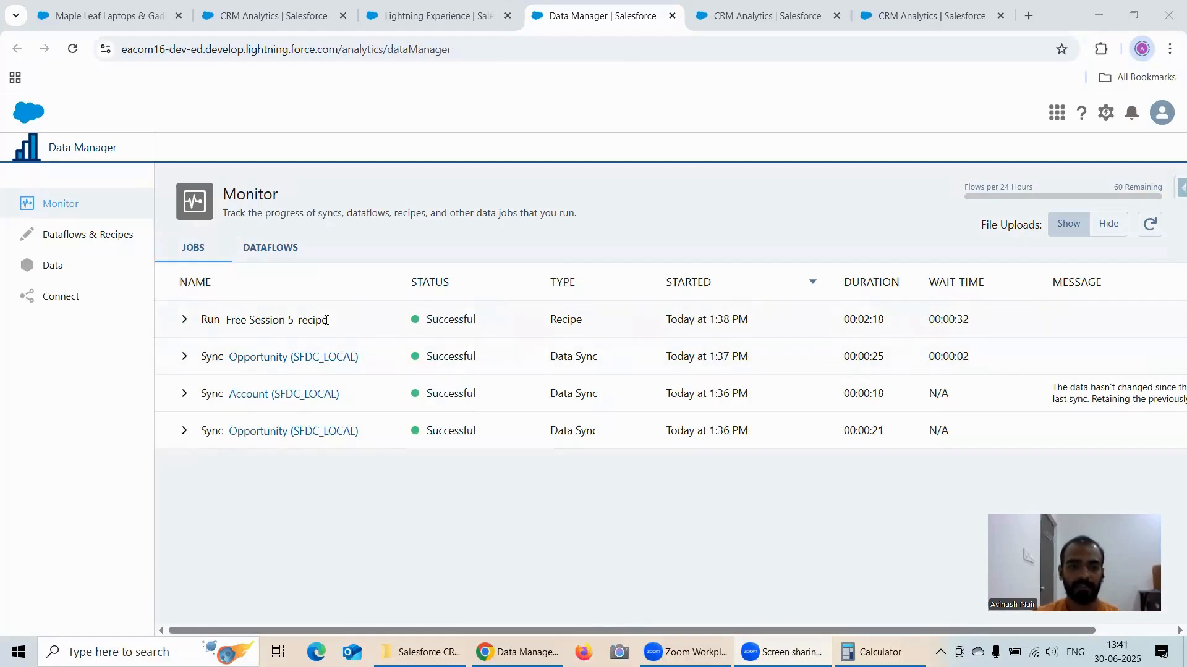
Step: Reorder the browser tabs so the CRM Analytics lens tabs come right after the opportunity record, with the unsaved lens first
left_click(262, 15)
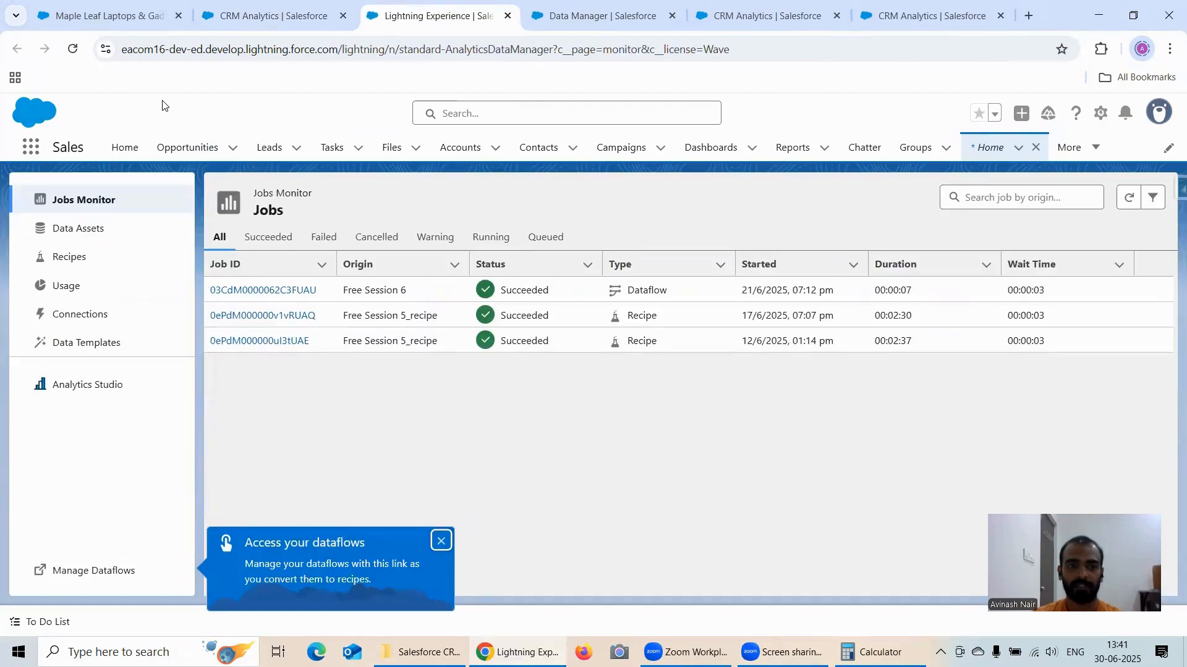
key("ctrl+Tab")
left_click(263, 19)
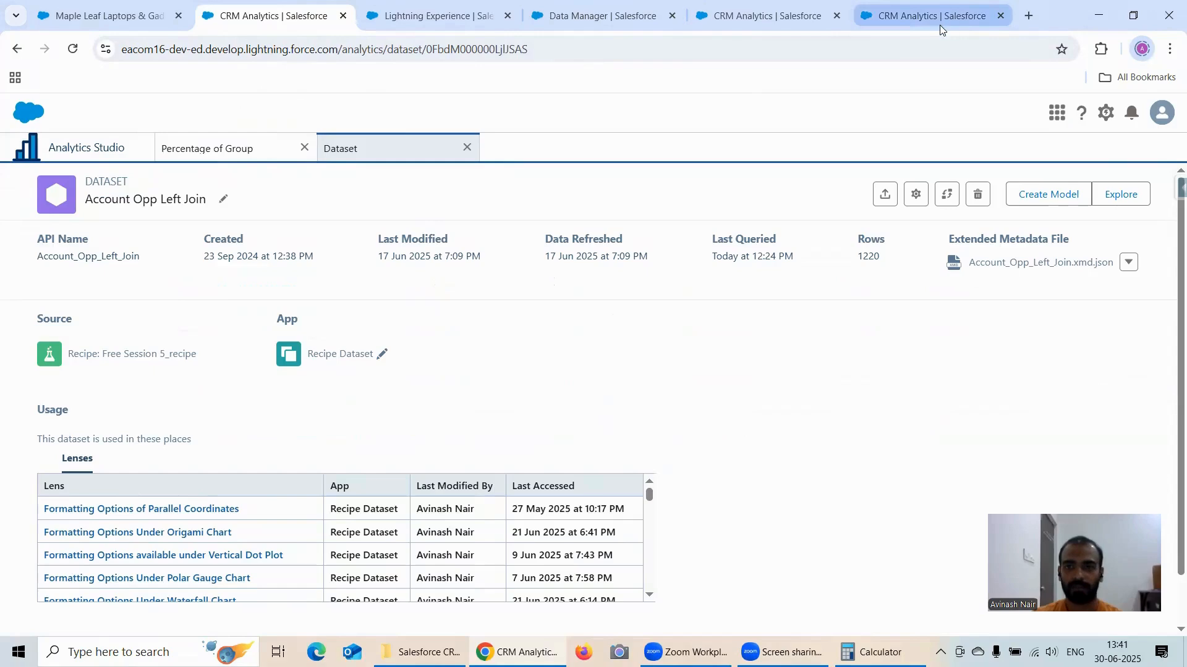
left_click_drag(939, 25, 432, 19)
left_click(285, 13)
left_click(433, 16)
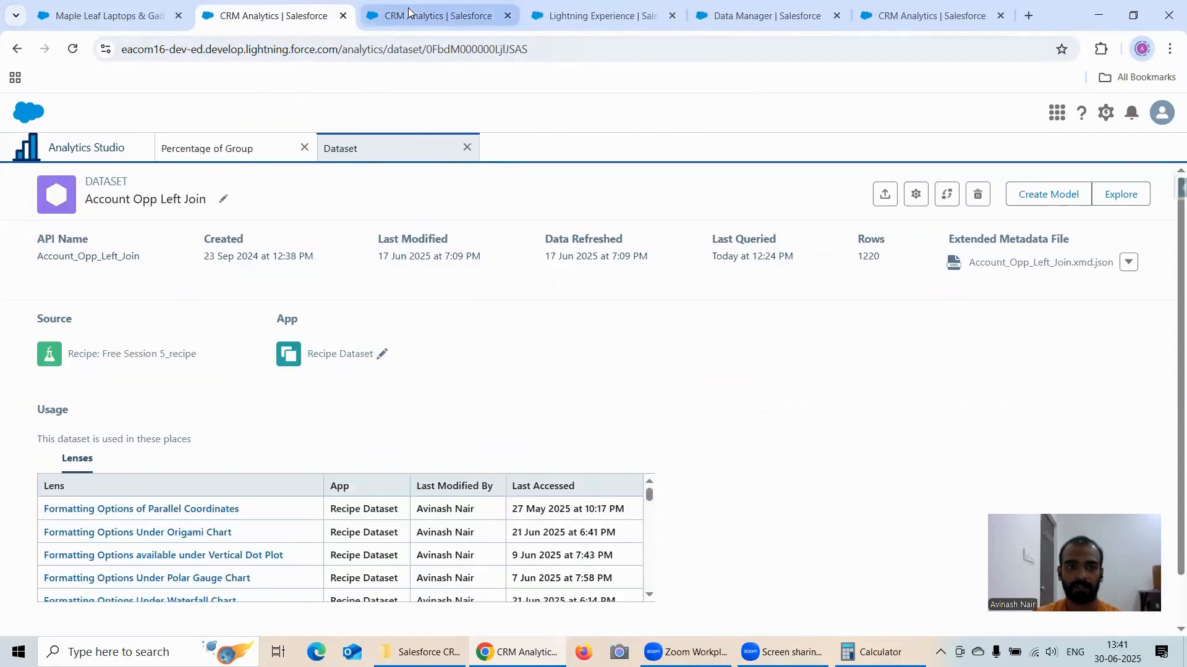
left_click(574, 17)
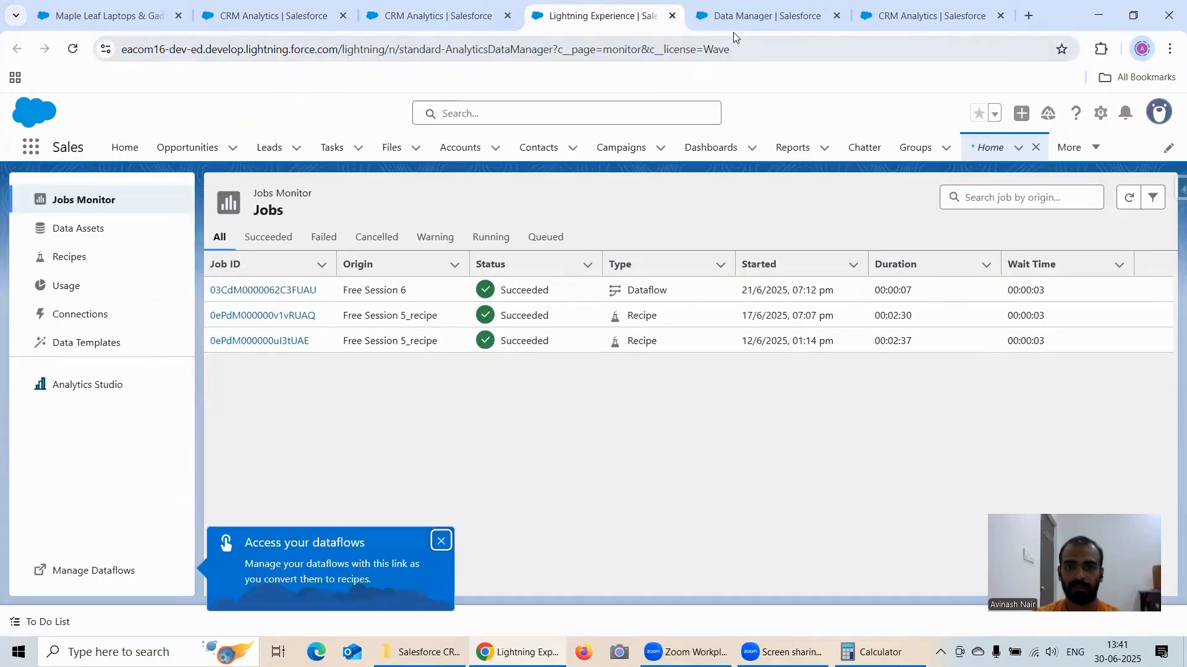
left_click(892, 27)
left_click_drag(892, 26, 247, 19)
Step: Reload the unsaved new lens on the Account Opp Left Join dataset and group its bars by Stage
left_click(73, 48)
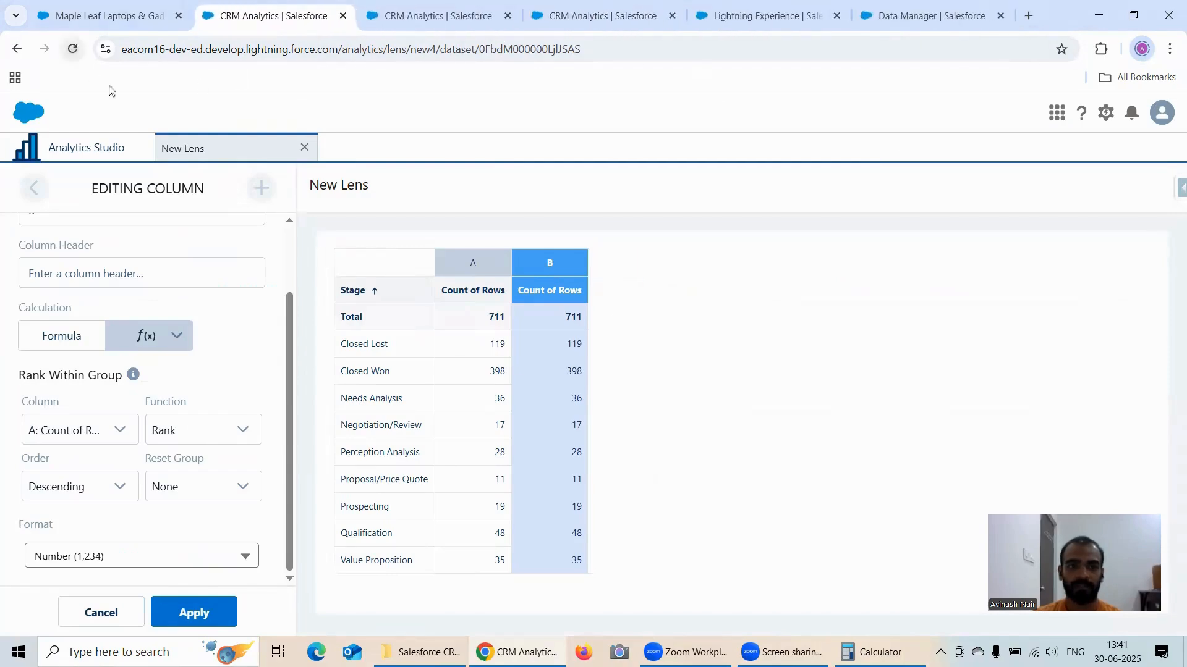
left_click(659, 146)
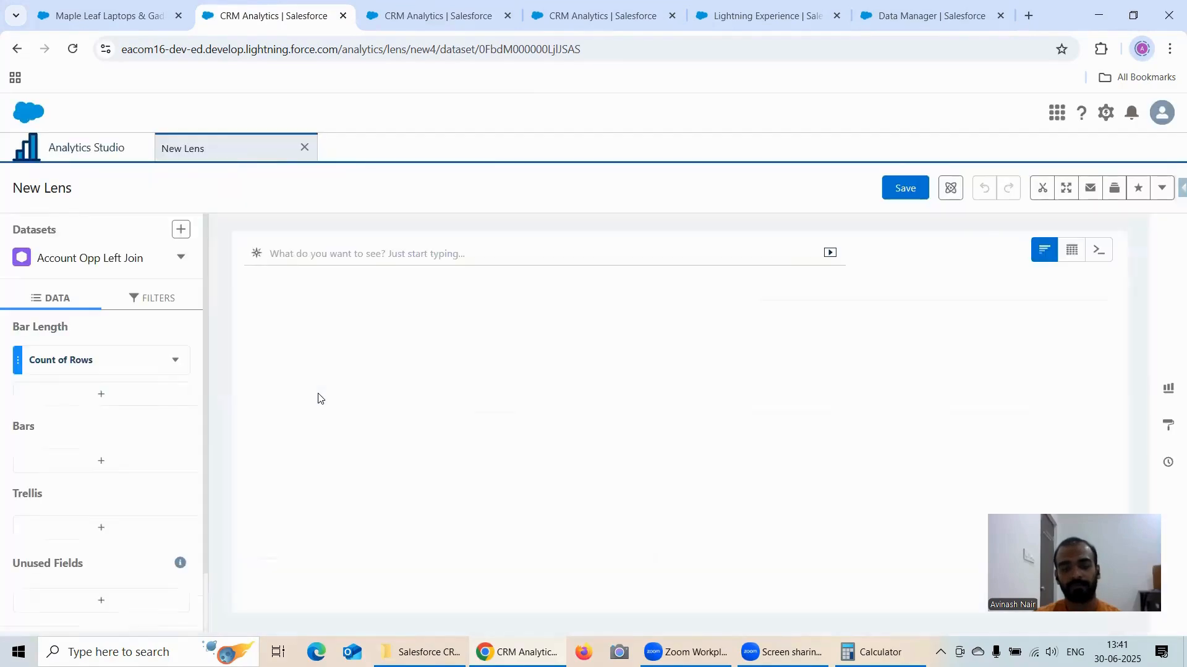
left_click(116, 469)
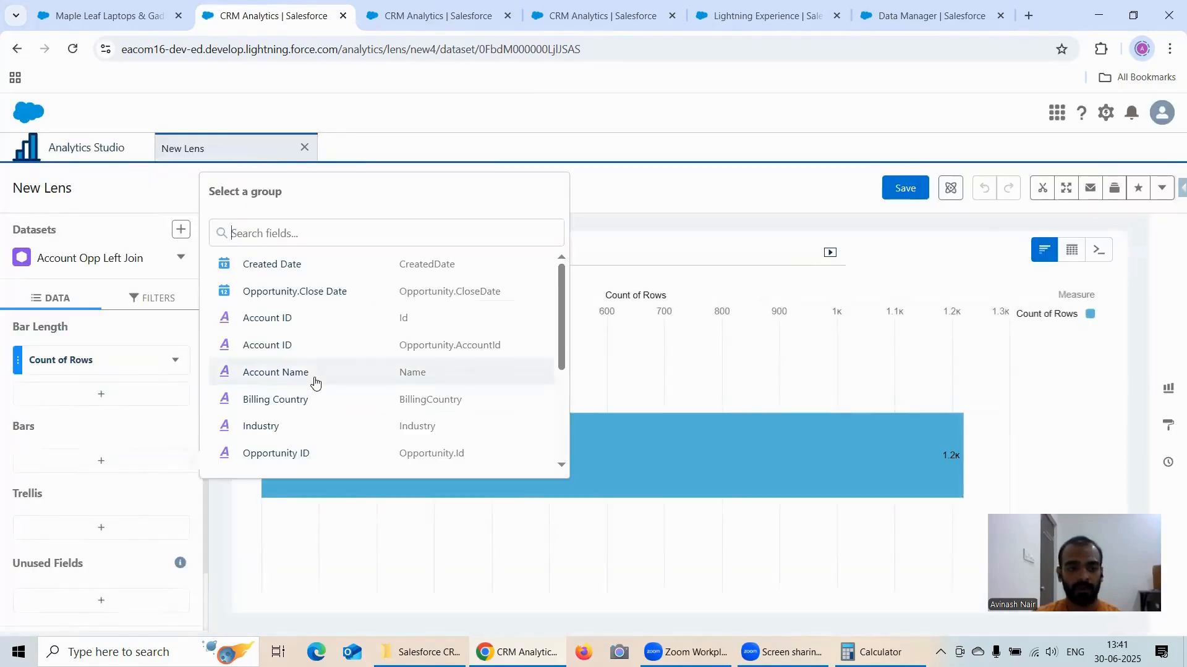
scroll(309, 383, "down", 3)
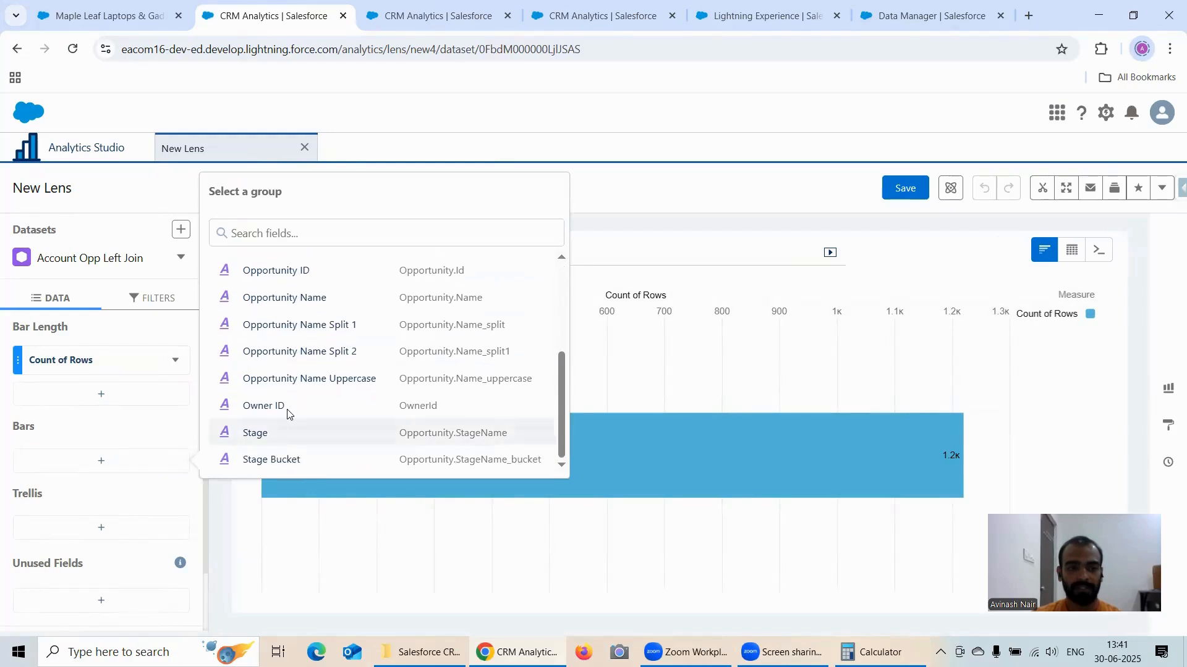
left_click(272, 433)
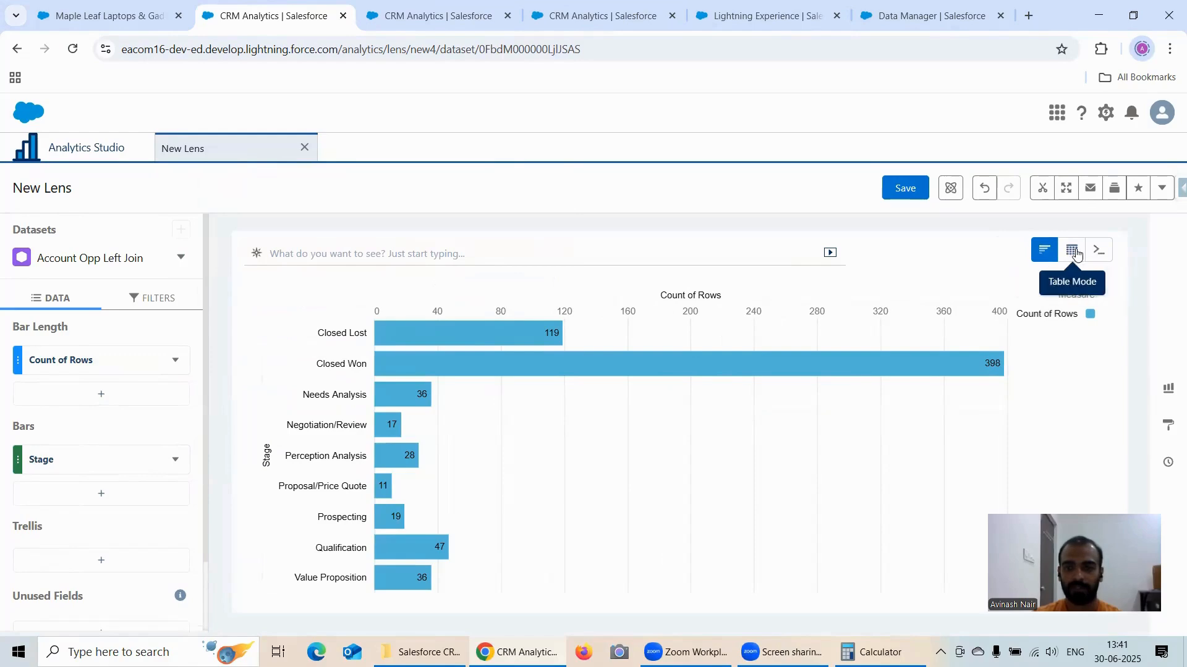
Step: Switch the Stage lens to a compare table and add a second column after Count of Rows
left_click(1076, 254)
left_click(1034, 303)
left_click(174, 364)
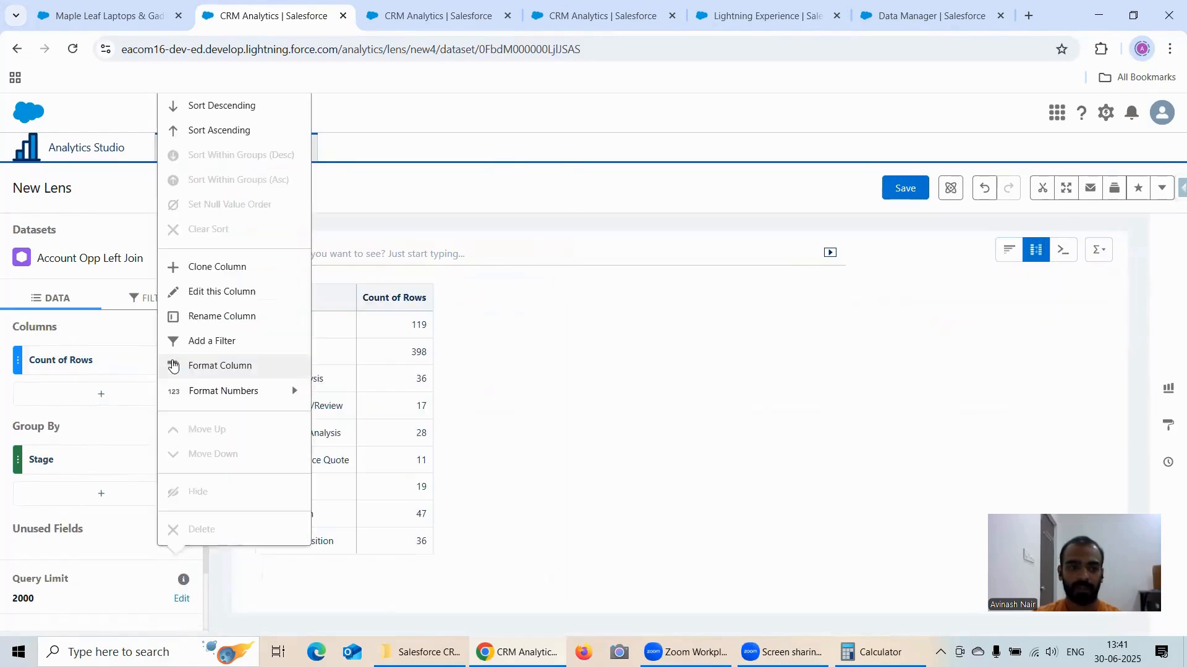
left_click(199, 292)
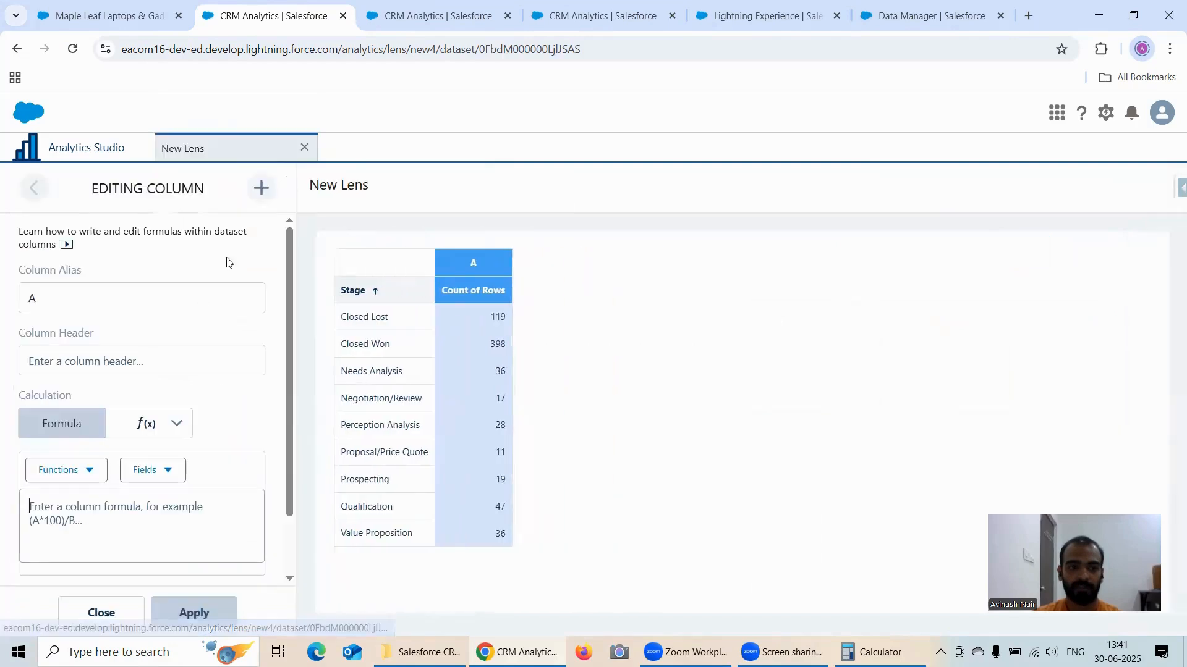
left_click(262, 189)
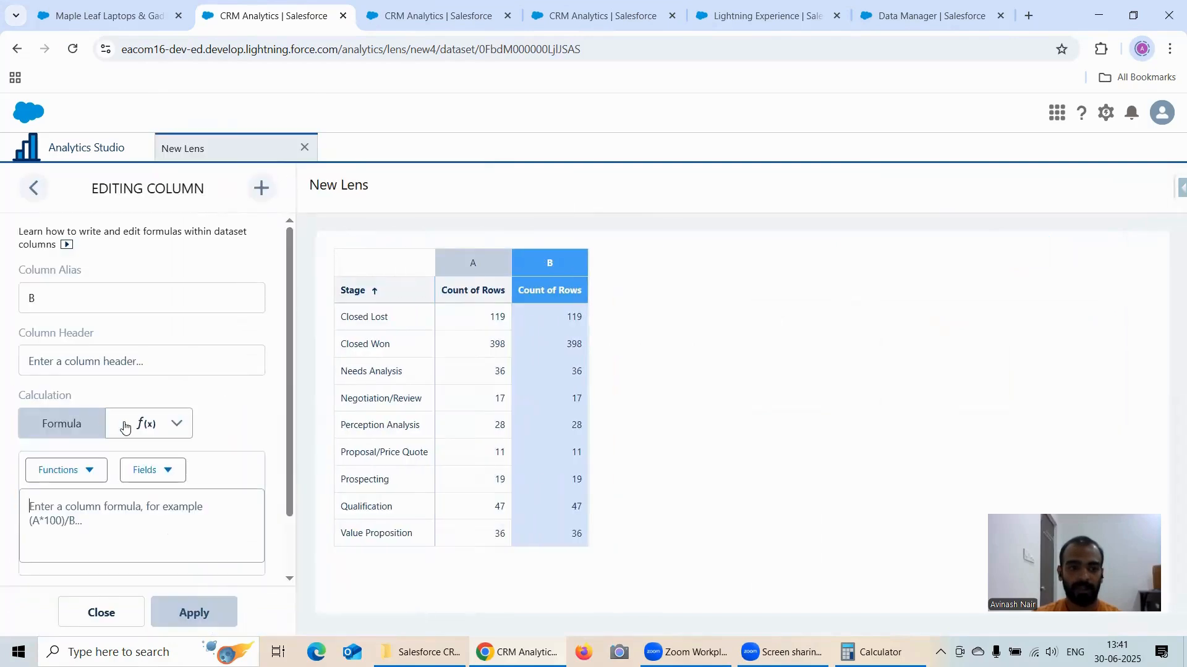
Step: Apply the Rank Within Group calculation to column B, using Rank on Count of Rows in descending order without a reset group
left_click(125, 426)
left_click(151, 504)
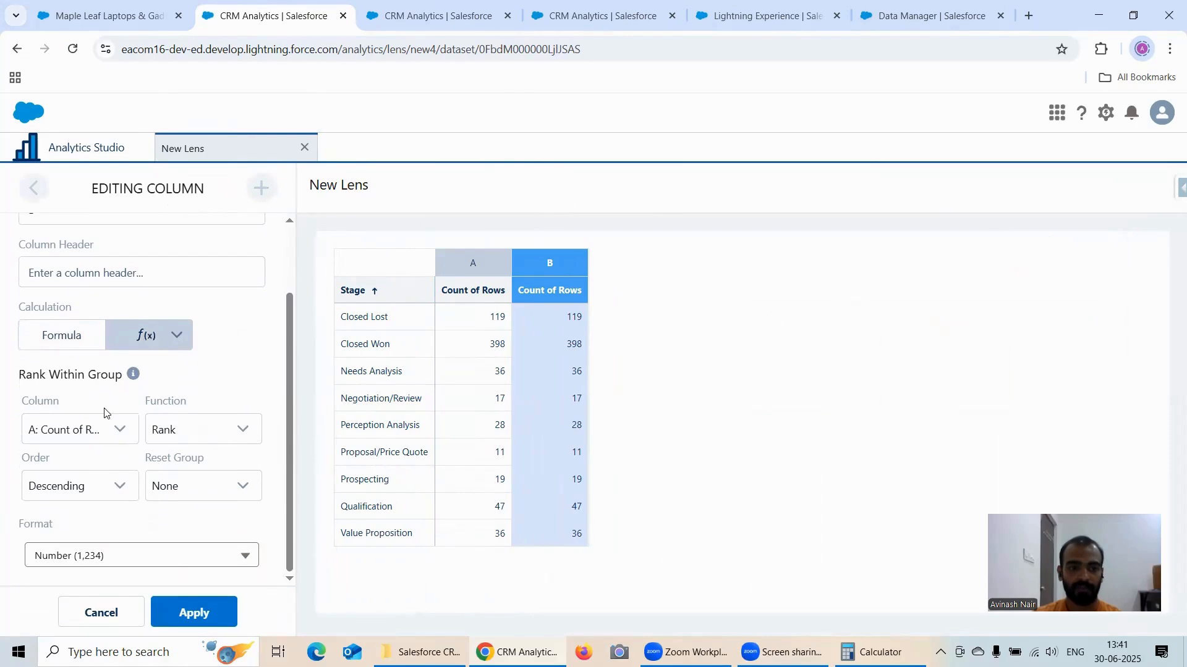
mouse_move(135, 374)
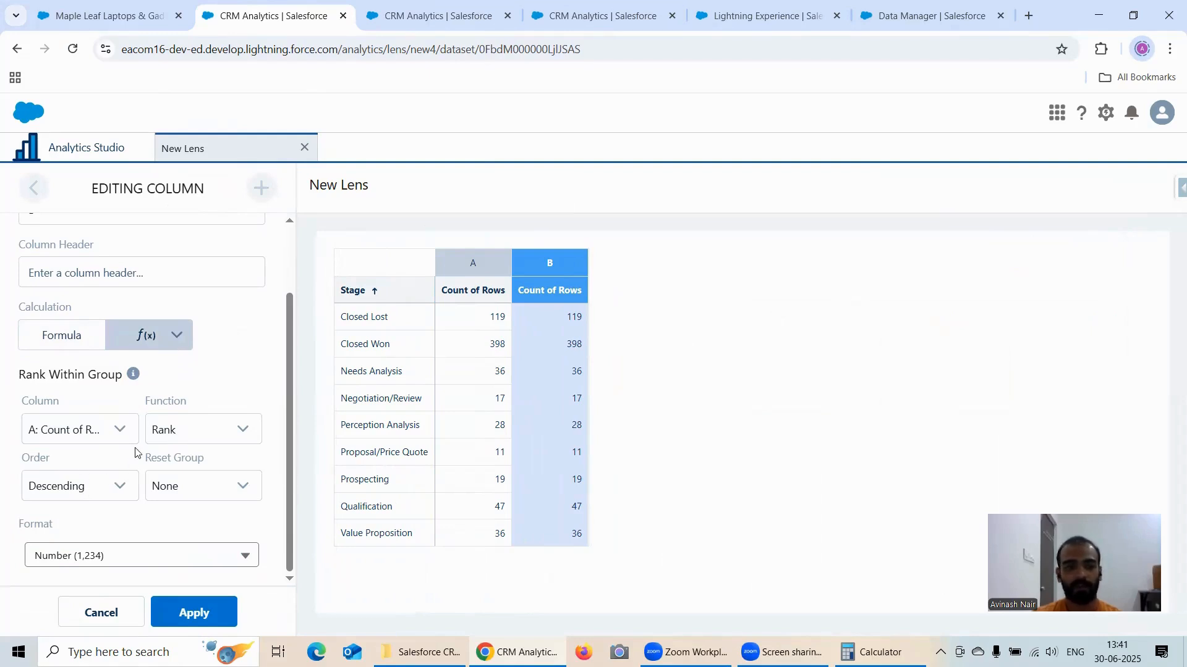
left_click(197, 614)
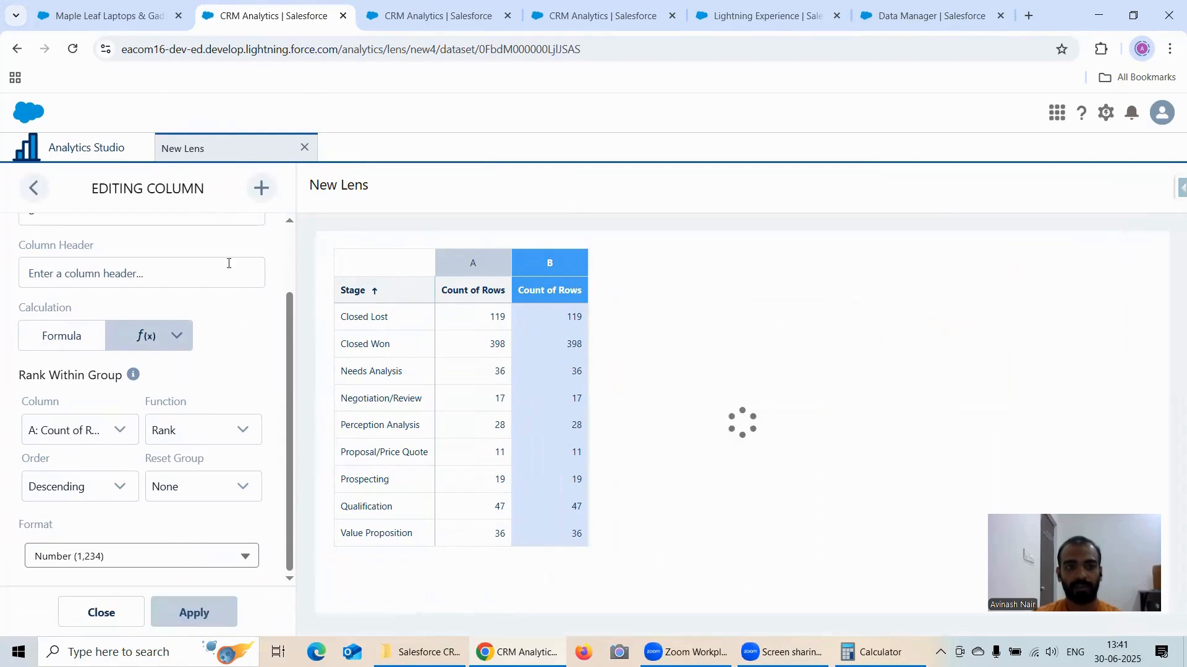
Step: Duplicate the Rank lens's browser tab and group the bars of the duplicated lens by Stage
right_click(235, 17)
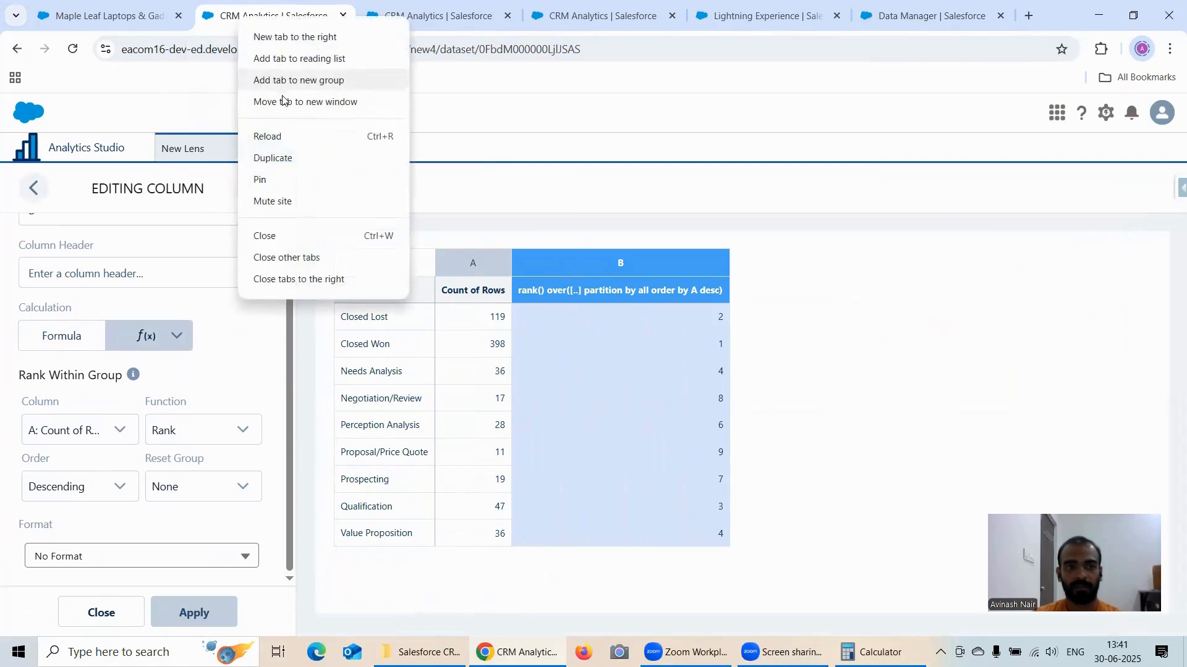
left_click(287, 158)
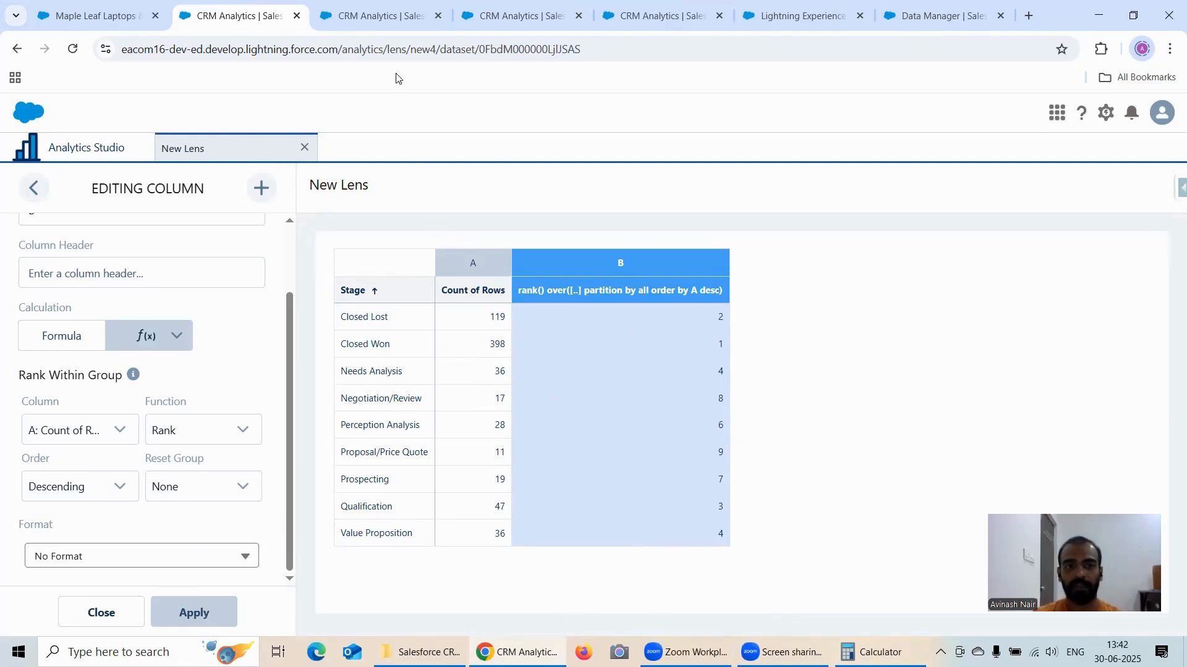
left_click(371, 15)
left_click(106, 469)
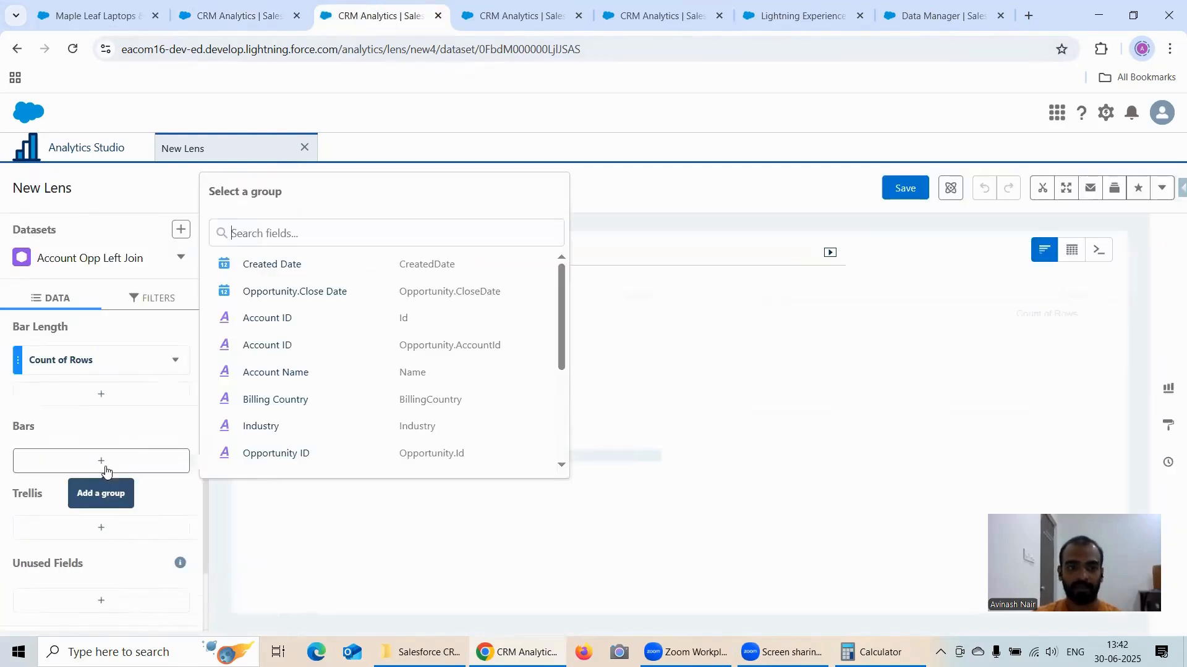
scroll(336, 361, "down", 3)
left_click(260, 463)
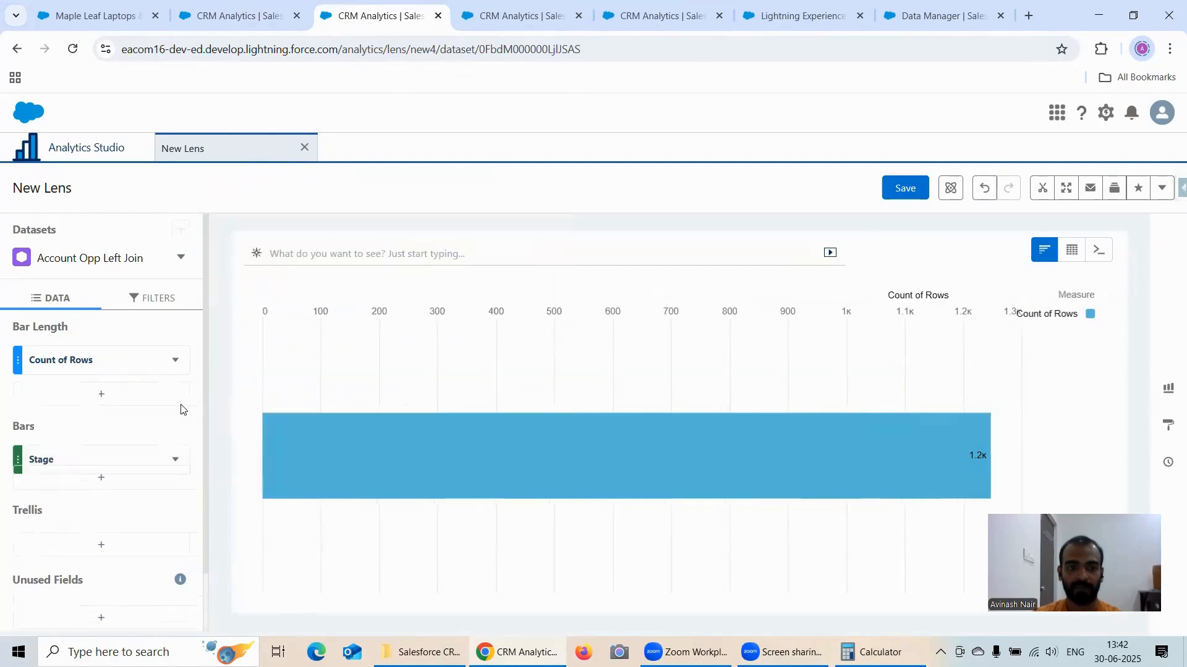
Step: Add a formula column using Rank Within Group with the Dense Rank function on Count of Rows, in descending order
left_click(125, 395)
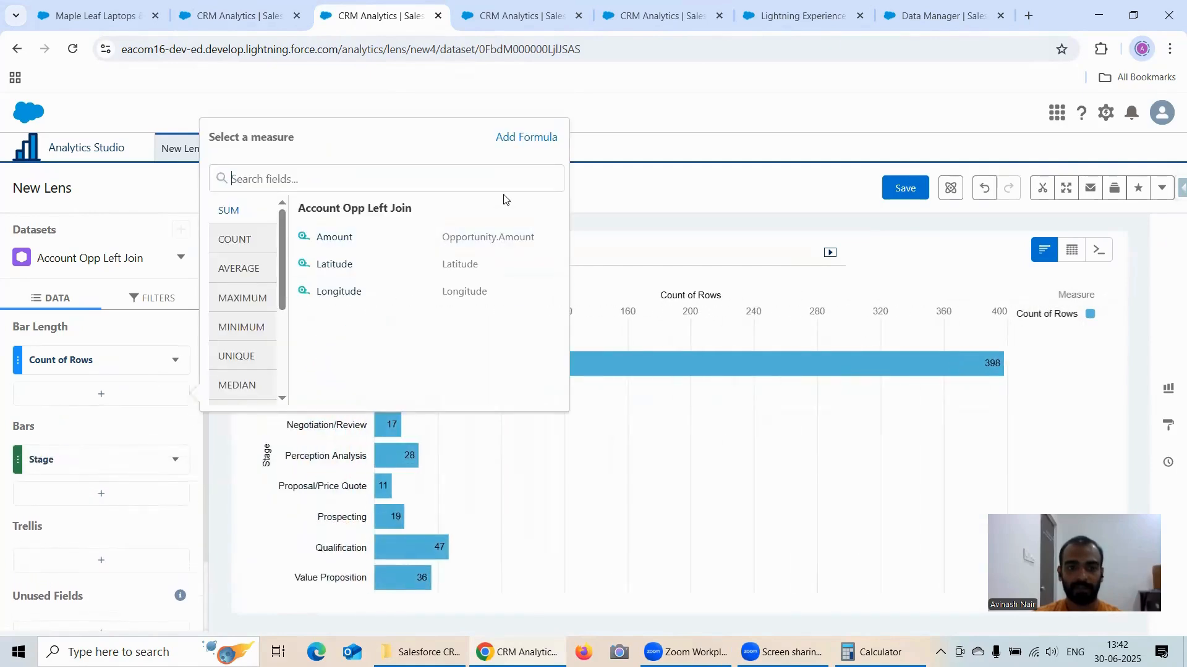
left_click(526, 148)
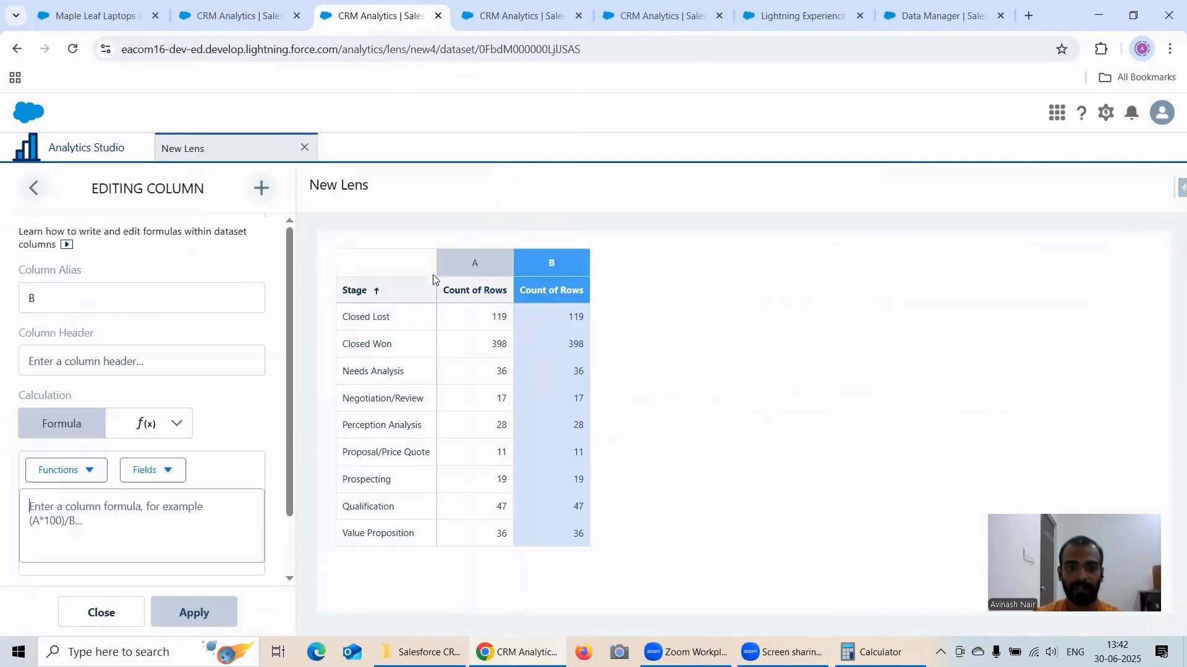
left_click(146, 424)
left_click(173, 497)
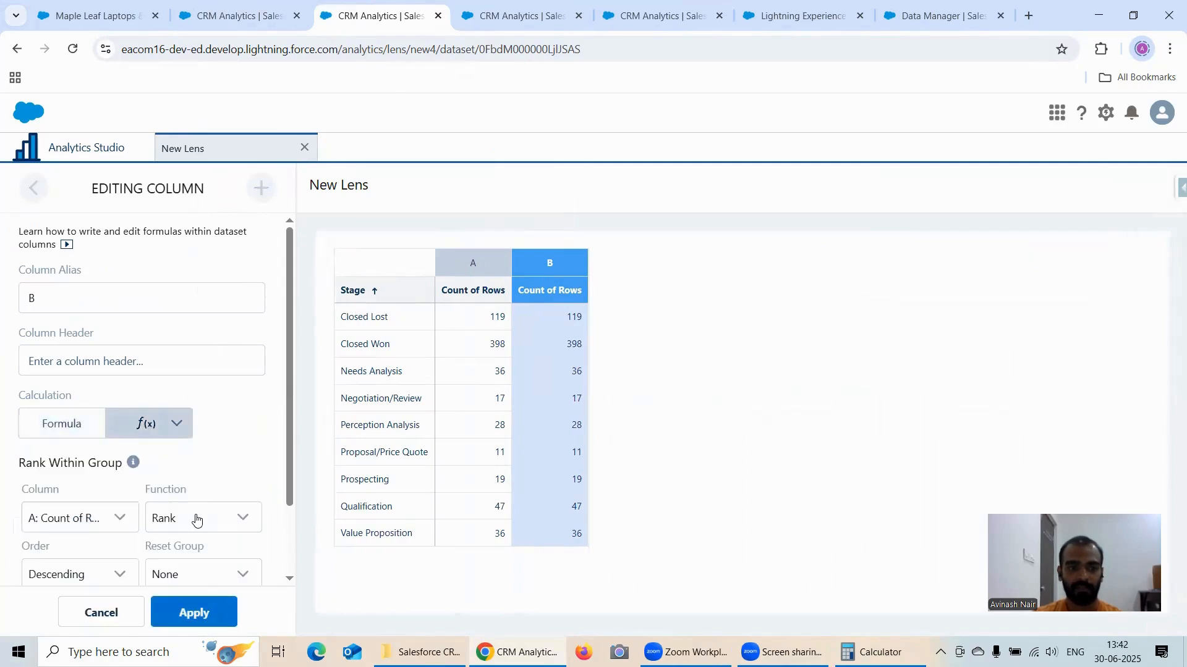
left_click(195, 519)
left_click(194, 509)
scroll(207, 409, "down", 1)
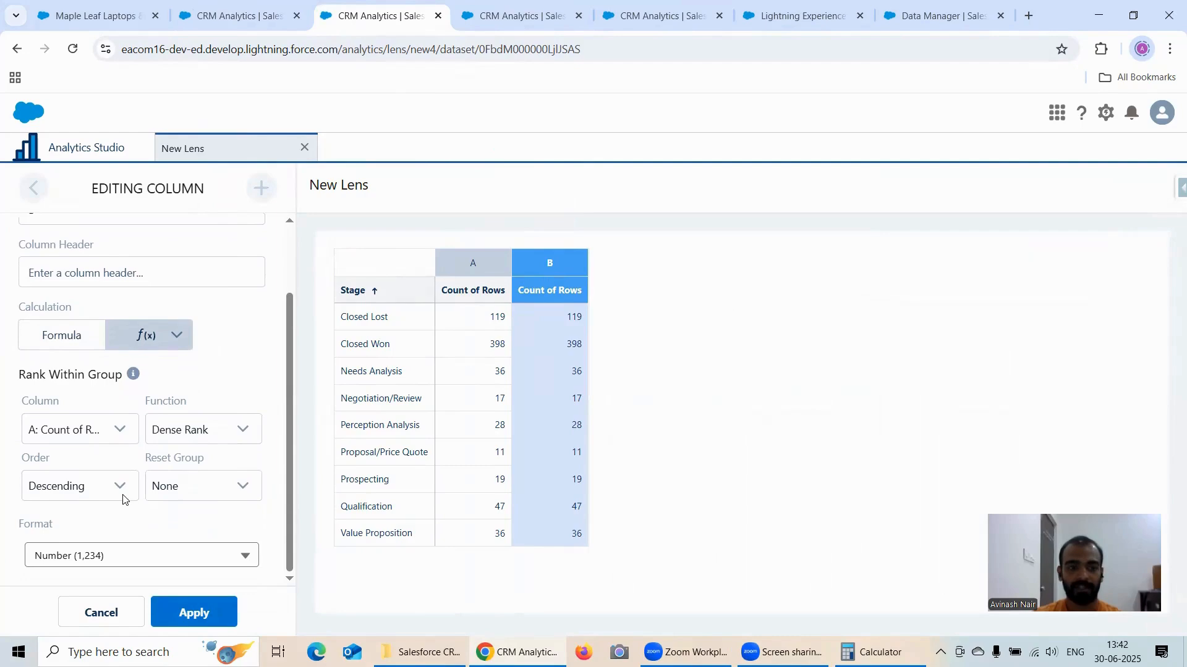
left_click(191, 612)
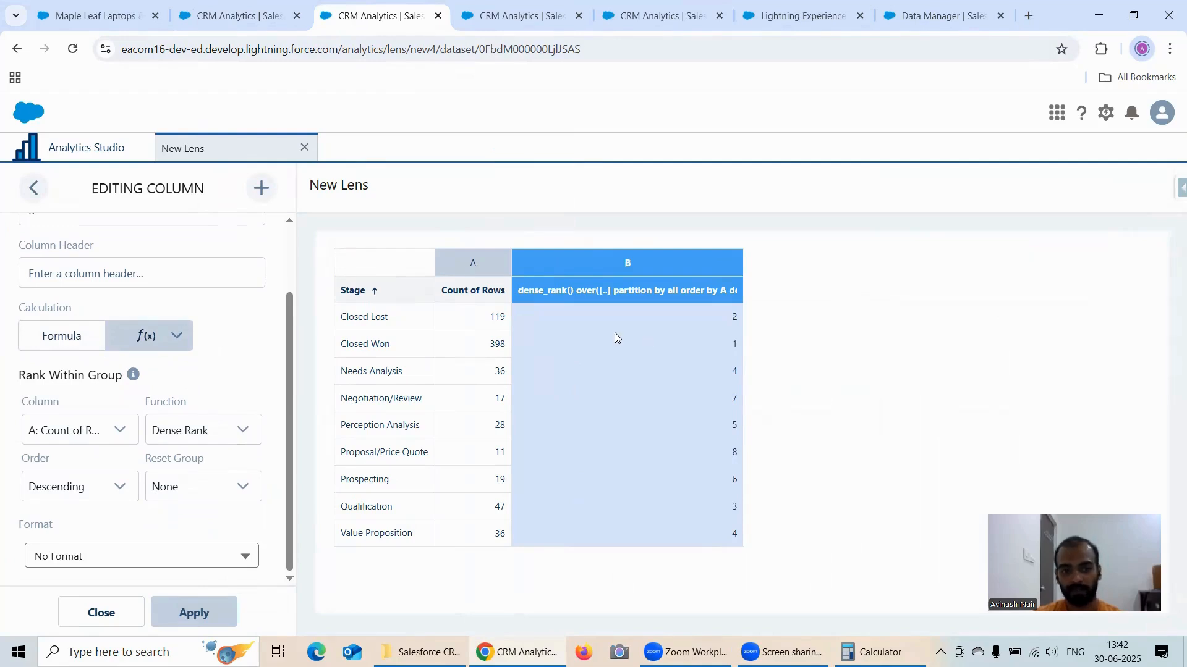
Step: Compare the Rank and Dense Rank results by Stage across the two lens tabs, checking how tied row counts are ranked
left_click(206, 435)
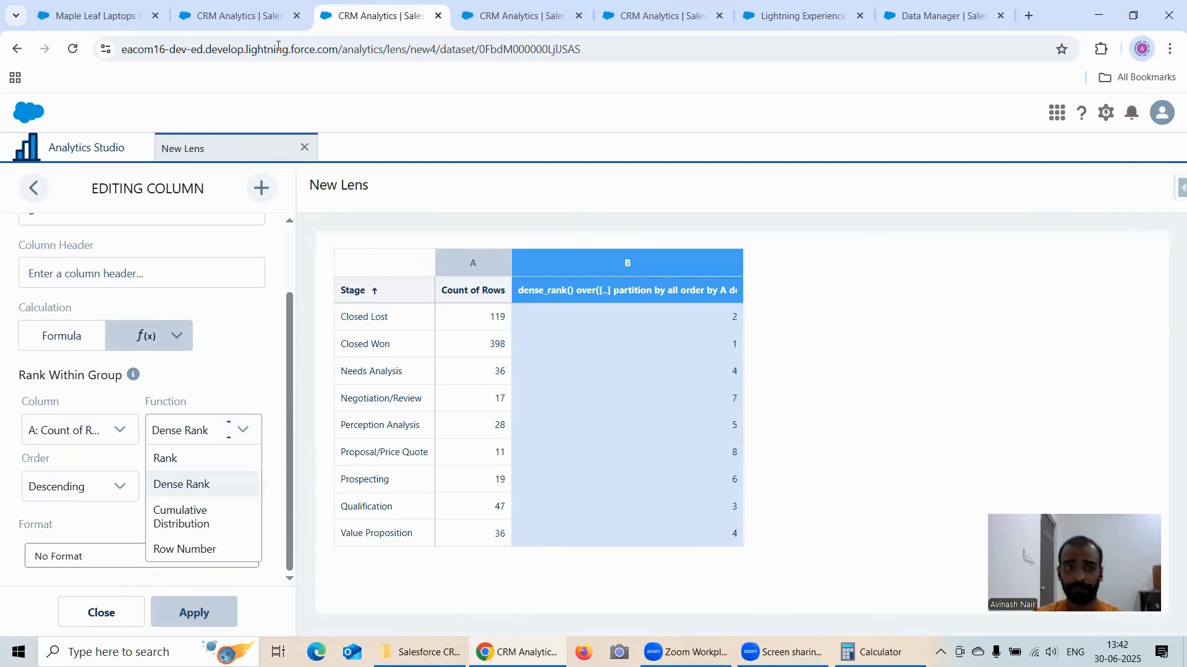
left_click(242, 15)
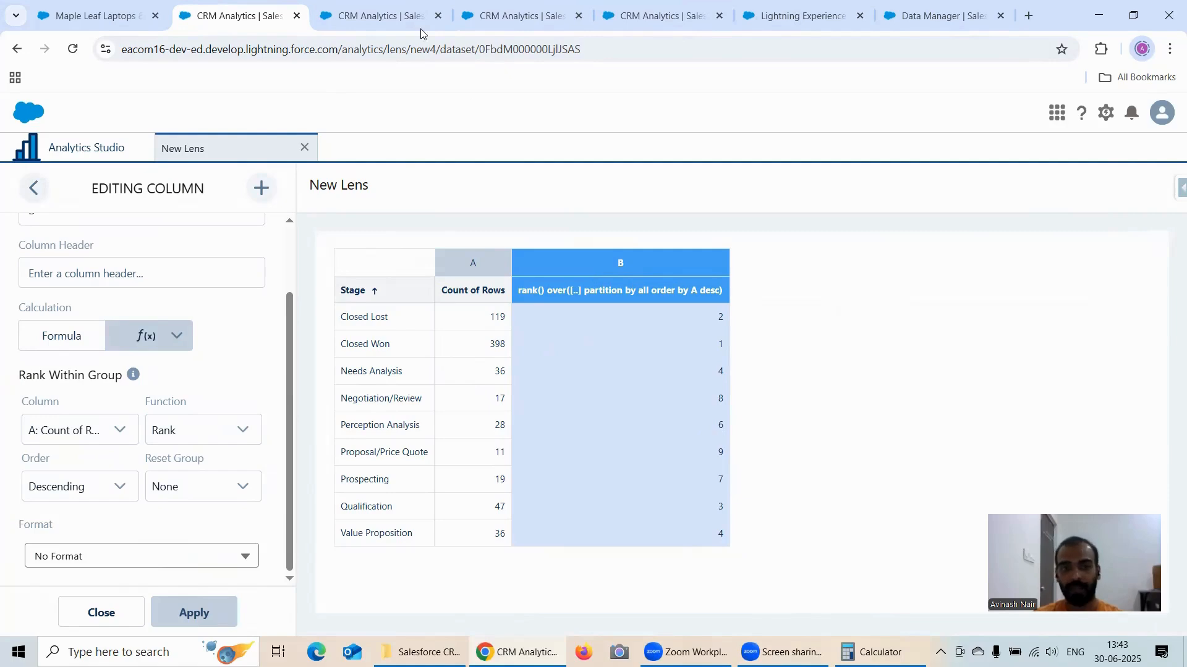
left_click(363, 18)
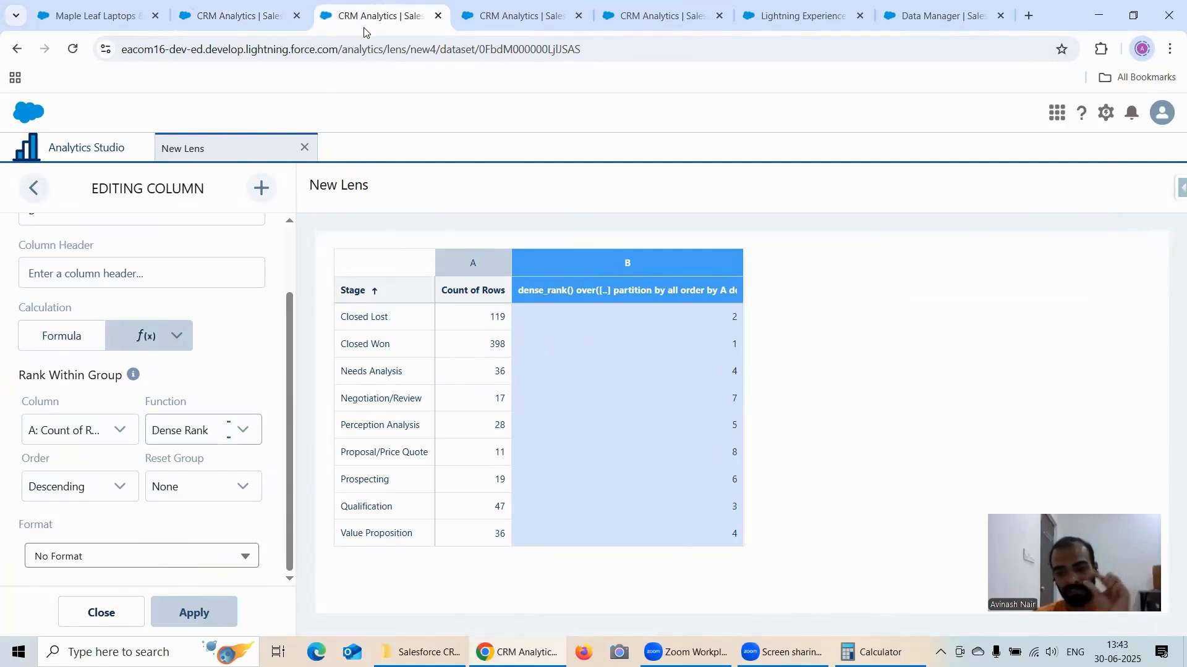
left_click(251, 24)
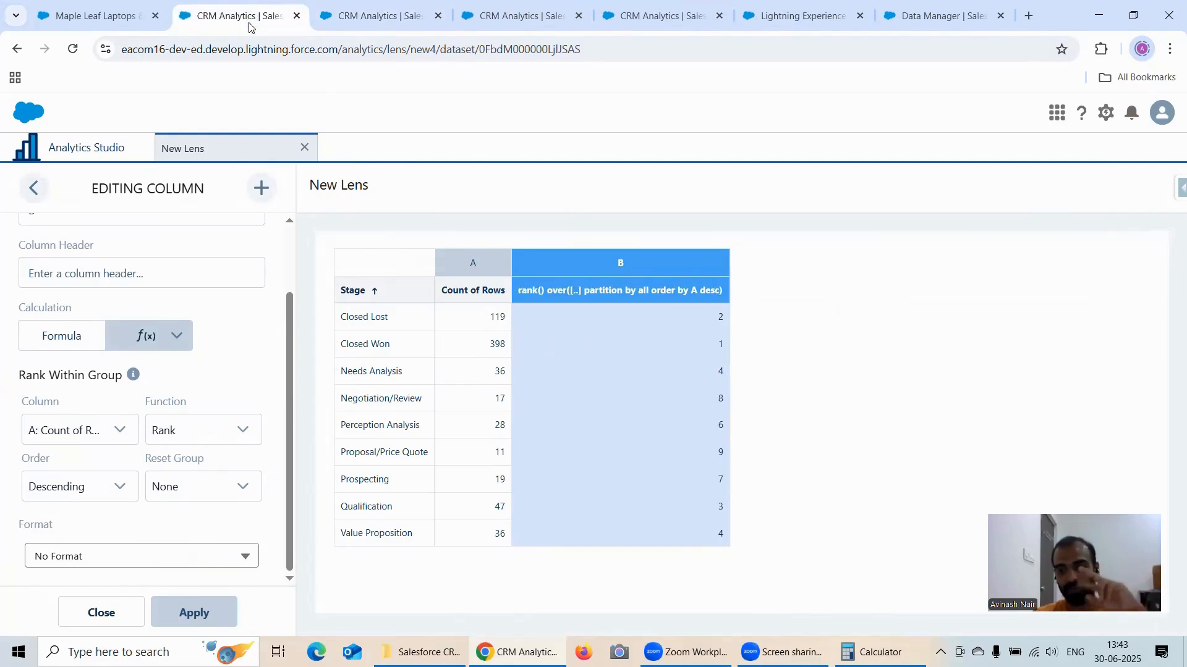
left_click(350, 22)
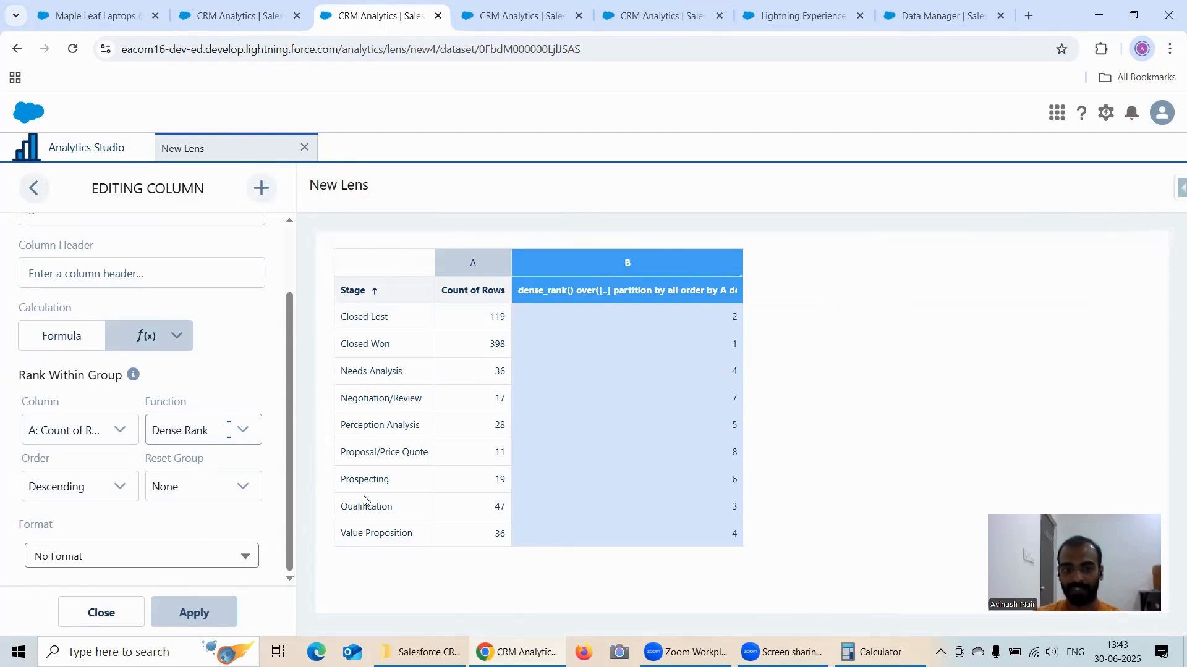
left_click(234, 15)
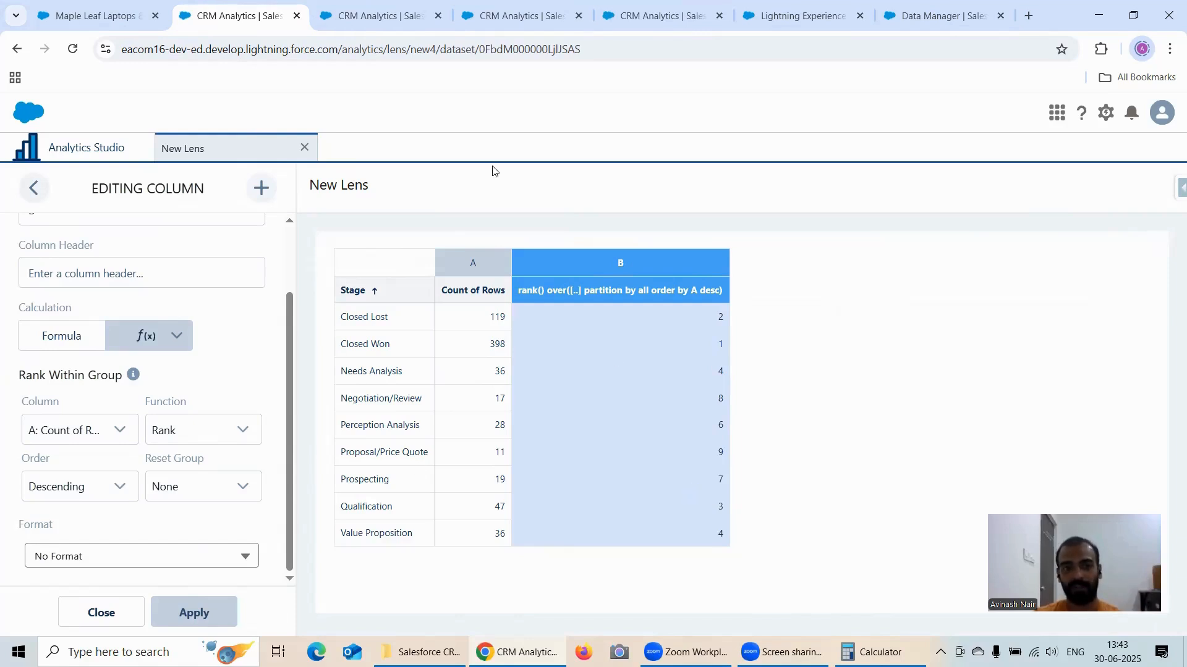
left_click(369, 20)
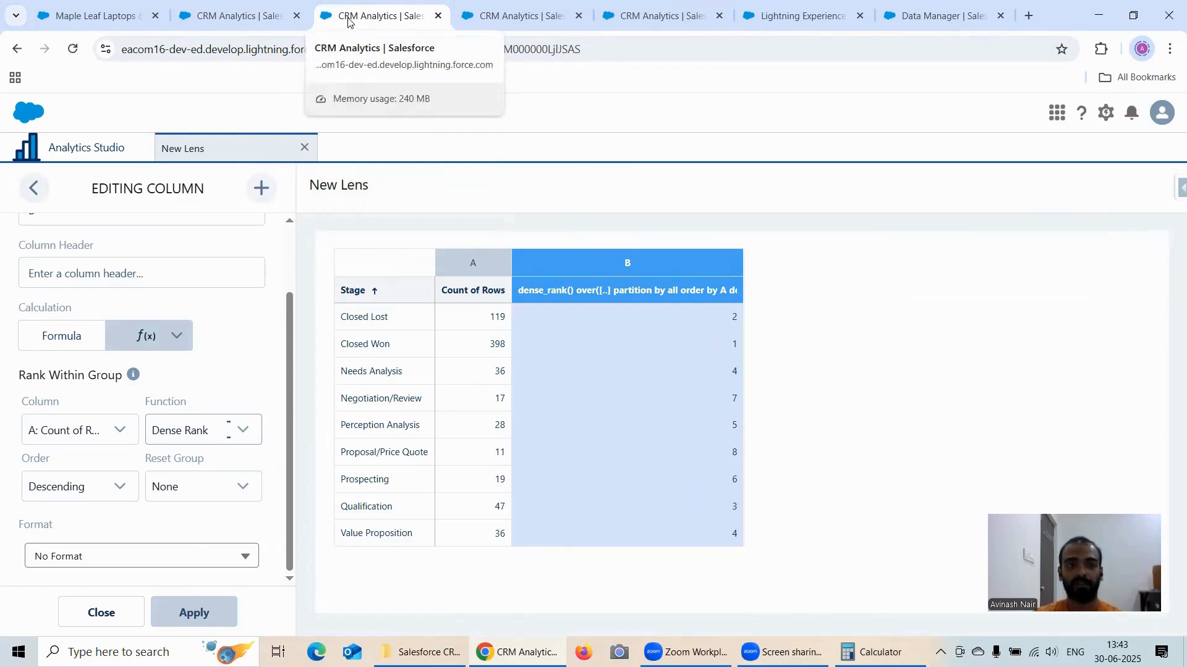
Step: Duplicate the Dense Rank lens's browser tab and group the new lens's bars by Stage
right_click(369, 16)
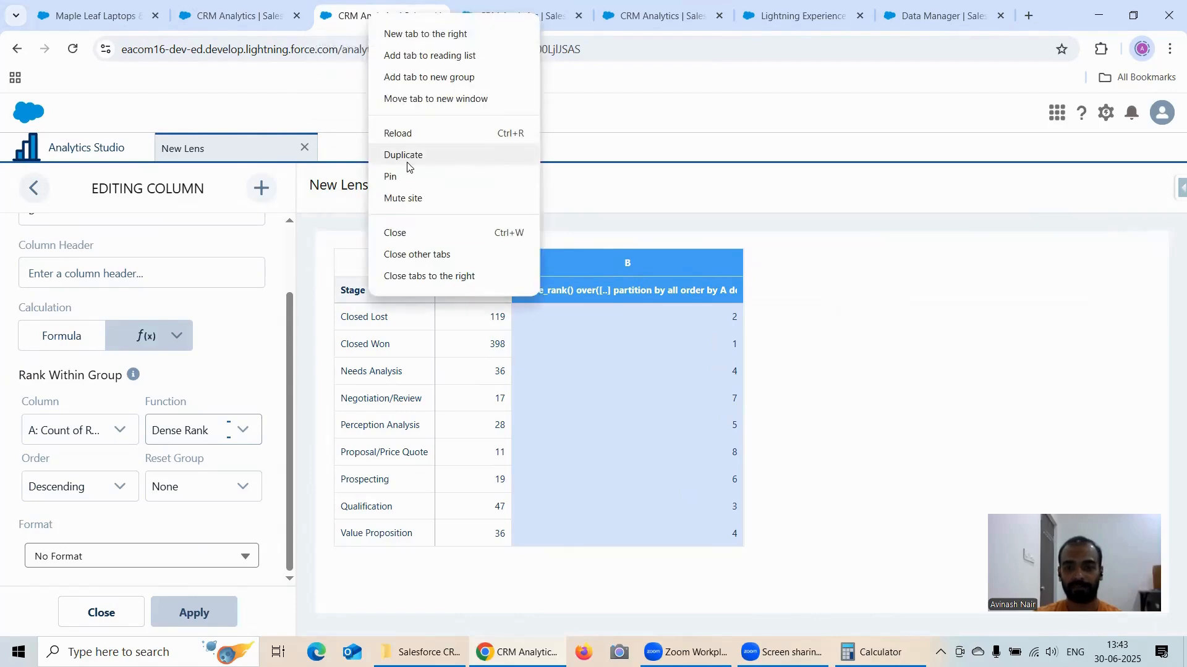
left_click(408, 156)
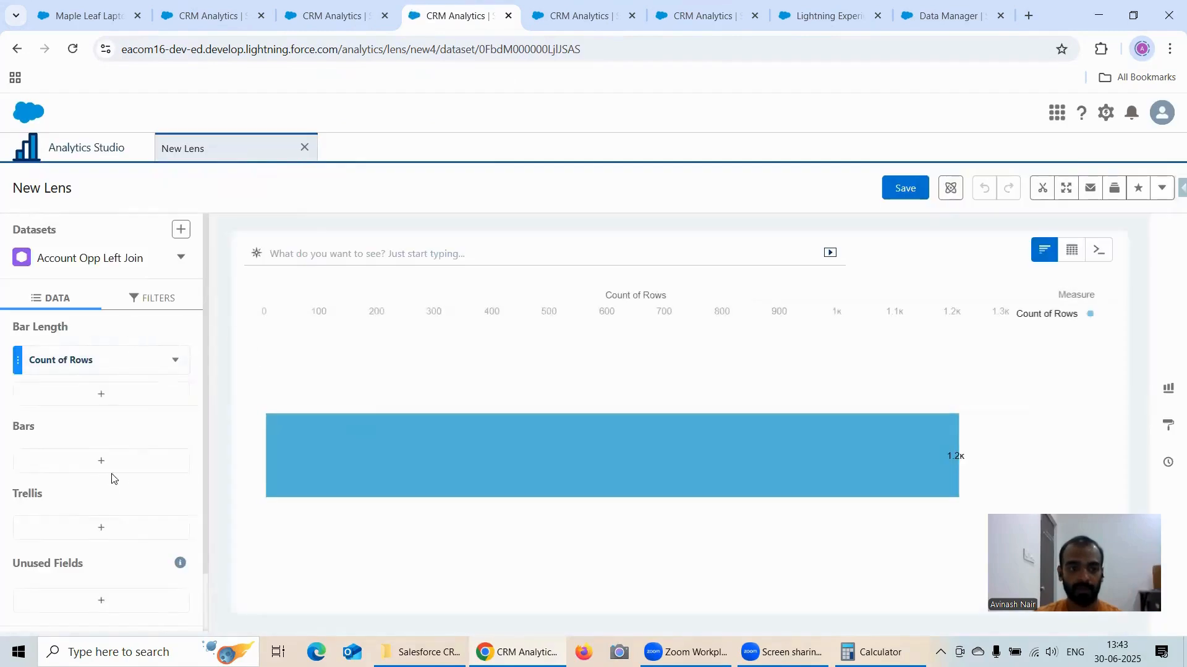
left_click(113, 465)
scroll(281, 413, "down", 3)
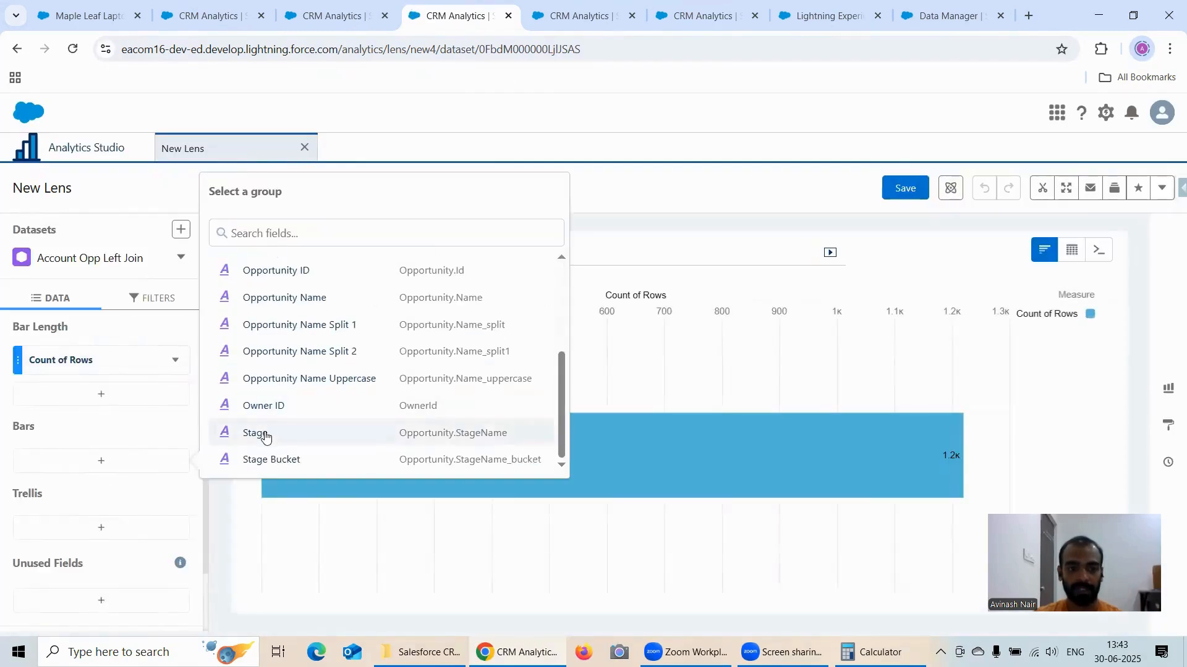
left_click(262, 432)
Step: Add a formula column using Rank Within Group with the Cumulative Distribution function on Count of Rows, in descending order
left_click(152, 394)
left_click(525, 138)
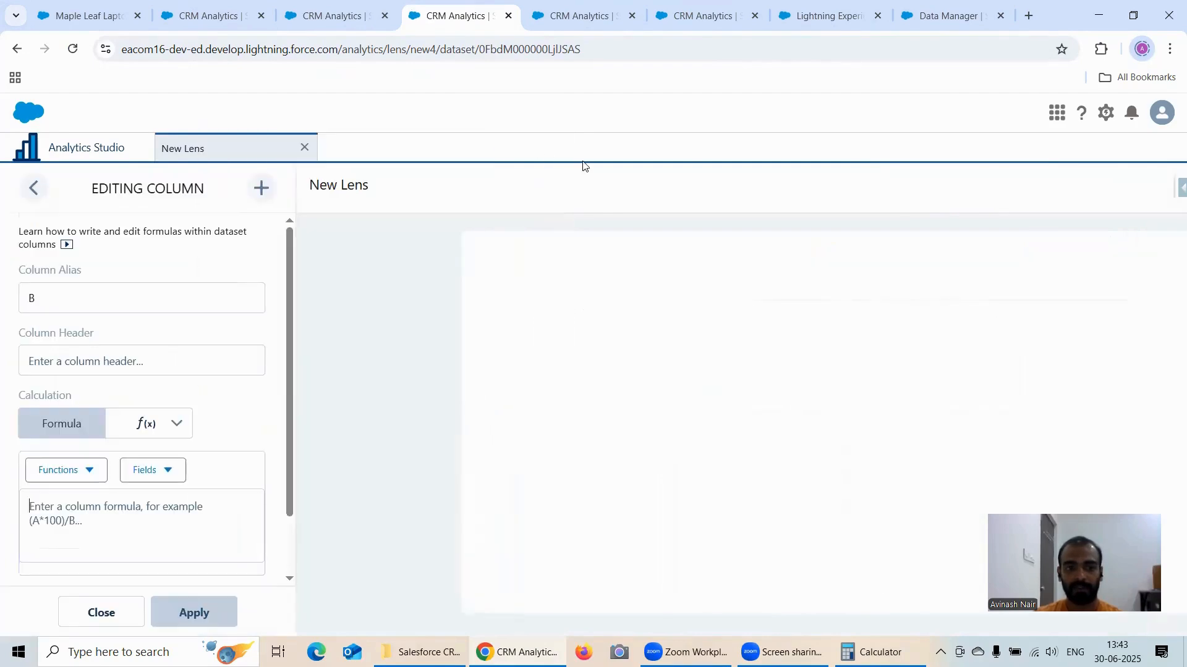
left_click(148, 429)
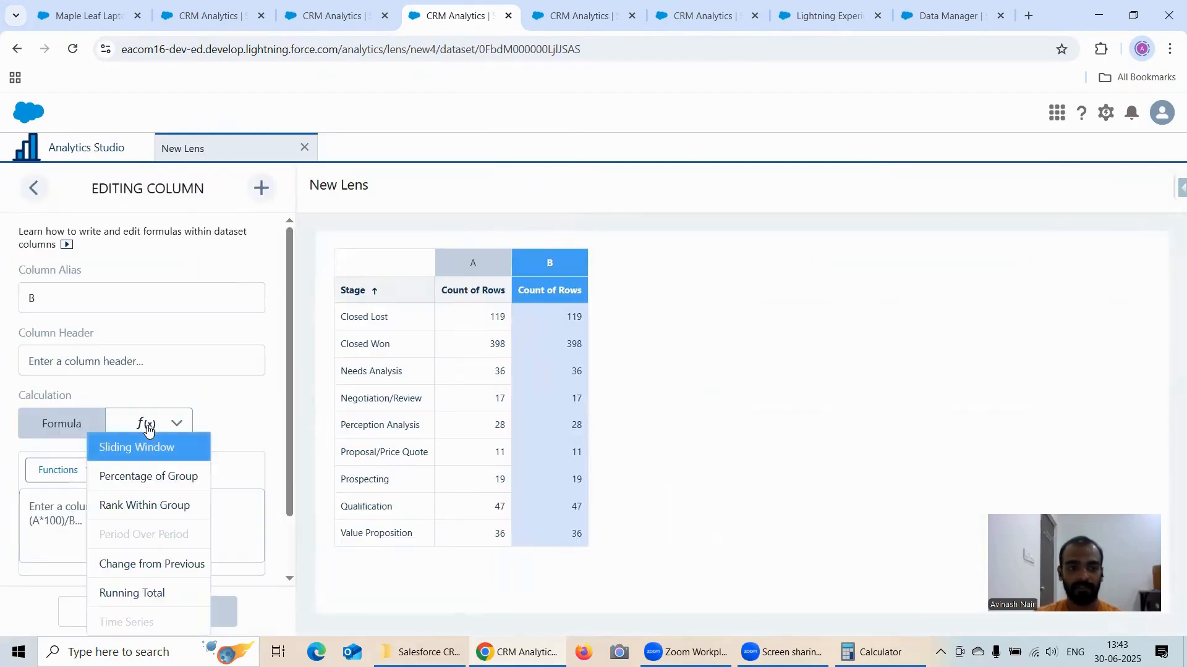
left_click(162, 503)
scroll(168, 472, "down", 2)
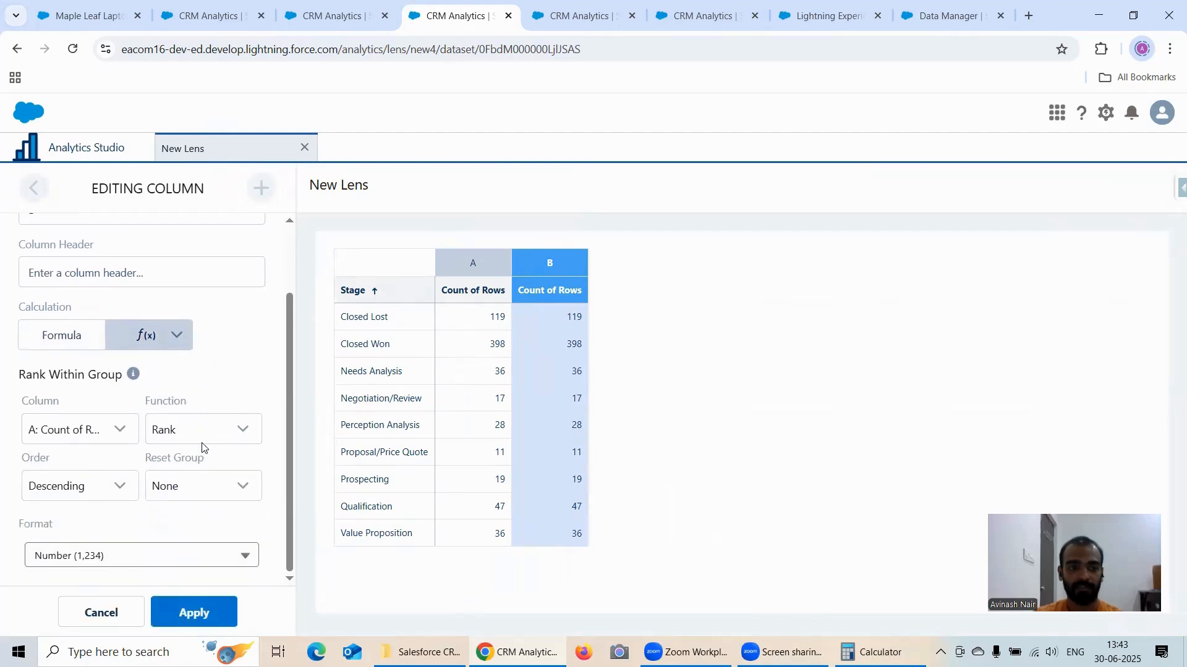
left_click(188, 432)
left_click(185, 517)
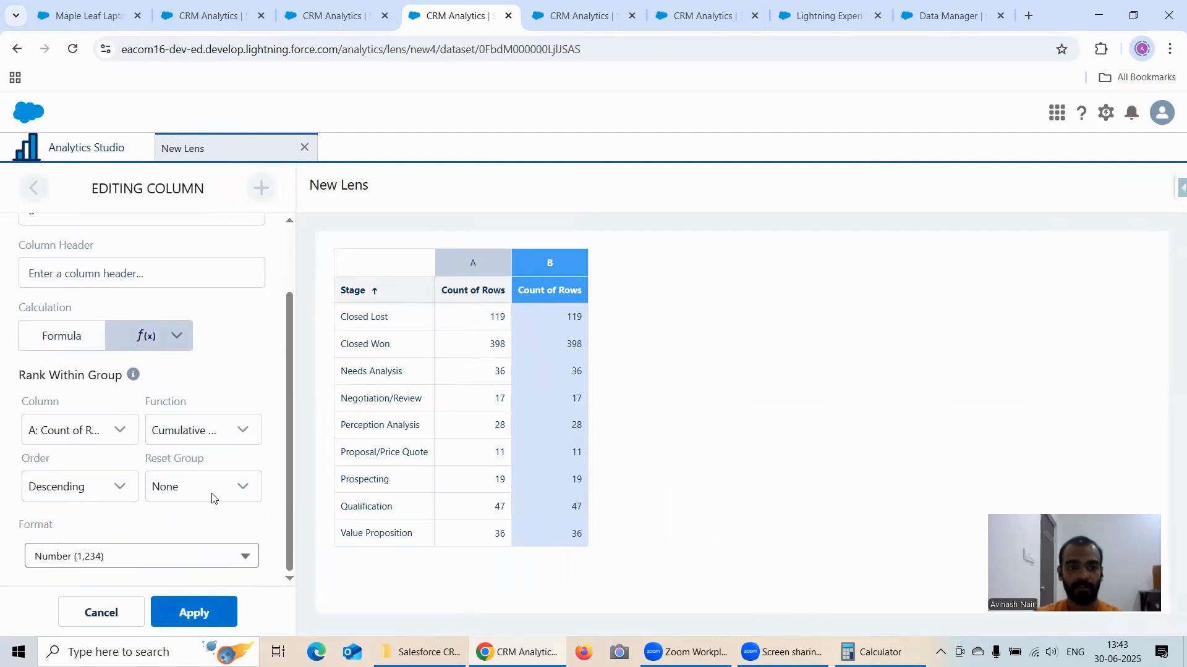
left_click(191, 612)
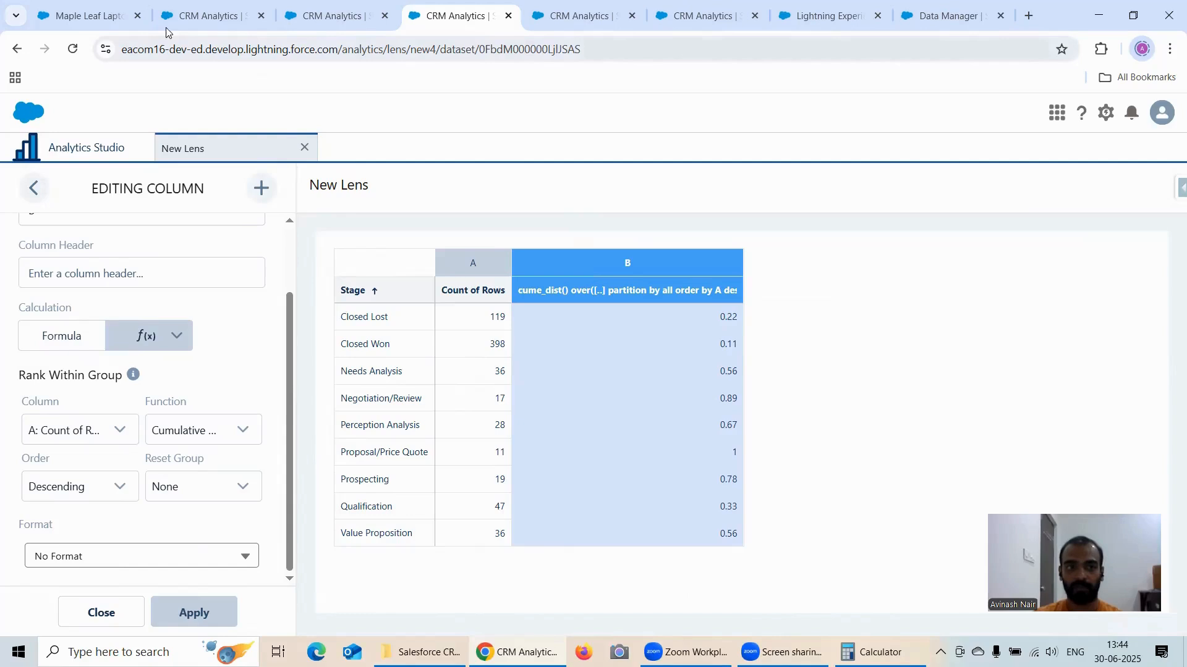
Step: Duplicate the Cumulative Distribution lens's browser tab, check the original's results, and return to the duplicate
right_click(445, 19)
left_click(486, 155)
left_click(413, 17)
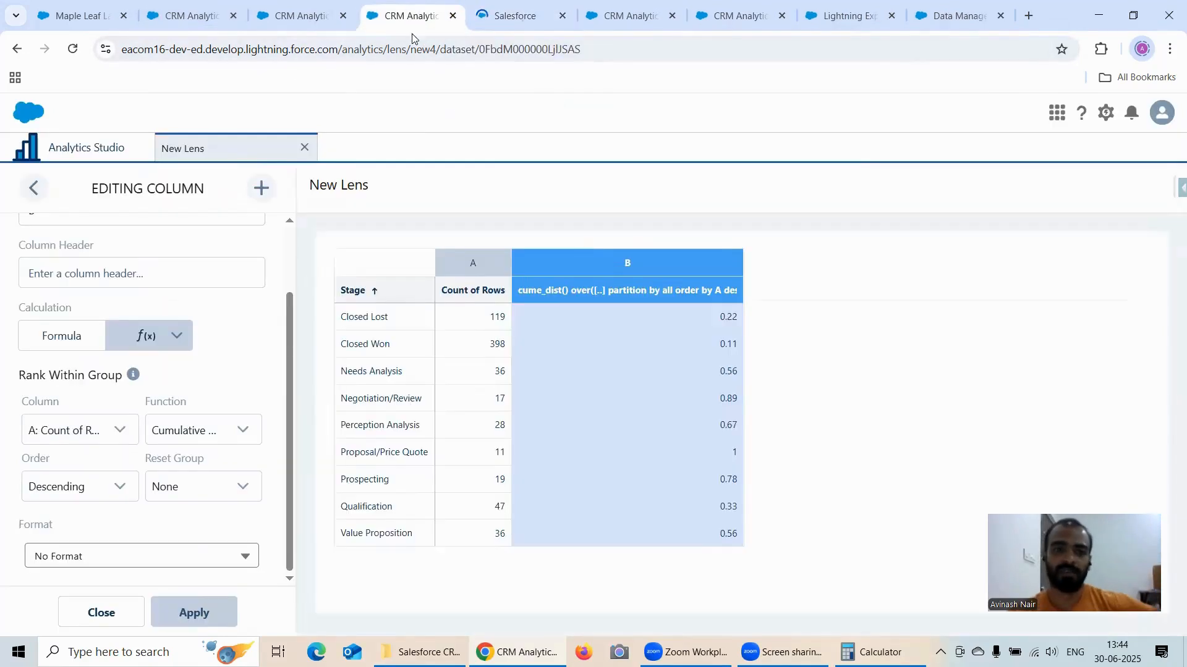
left_click(503, 19)
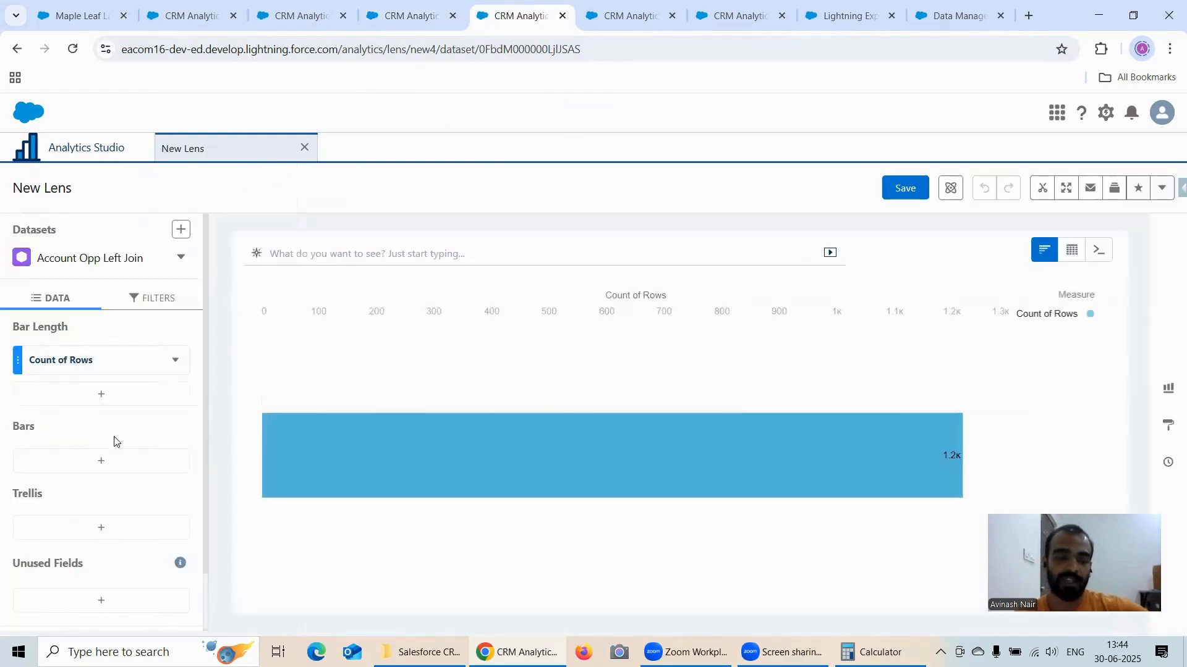
Step: Group the new lens's bars by Stage and switch the chart to a compare table
left_click(98, 461)
scroll(371, 365, "down", 3)
scroll(402, 352, "down", 1)
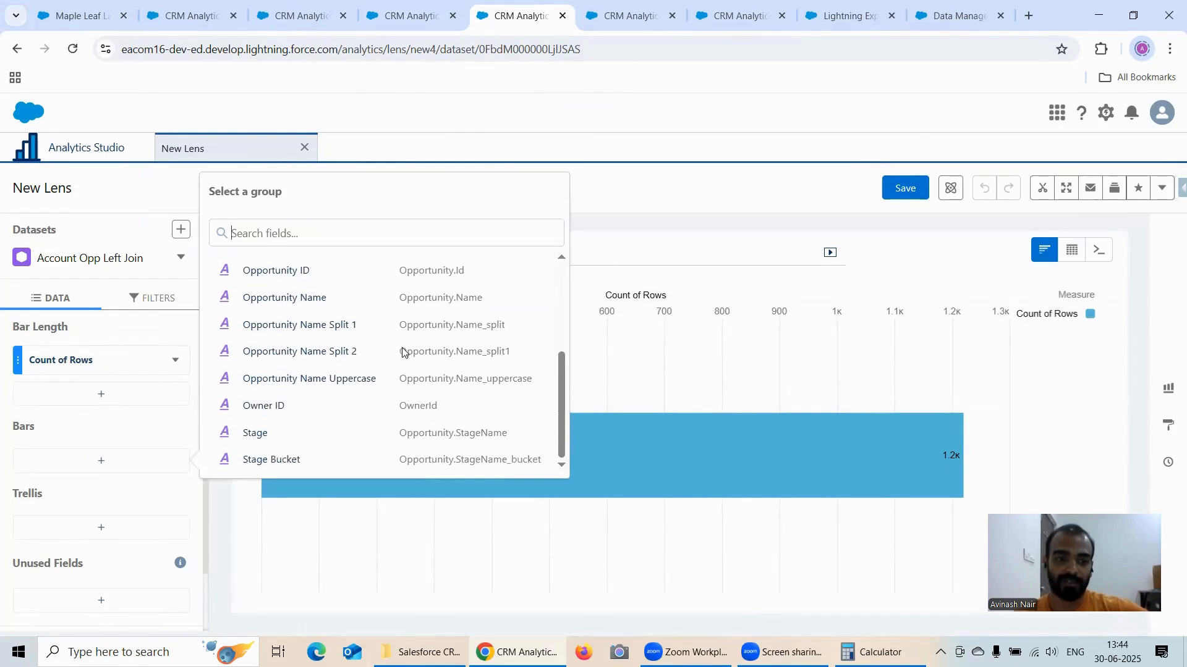
scroll(427, 348, "up", 3)
scroll(427, 318, "down", 3)
left_click(262, 434)
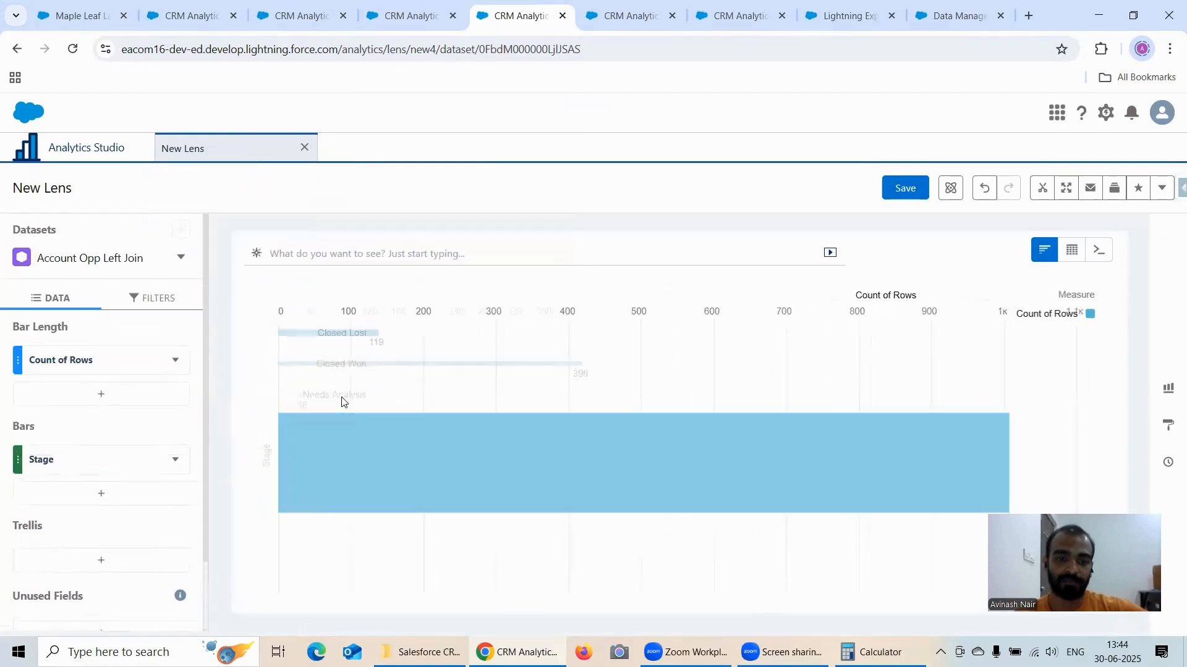
left_click(1071, 250)
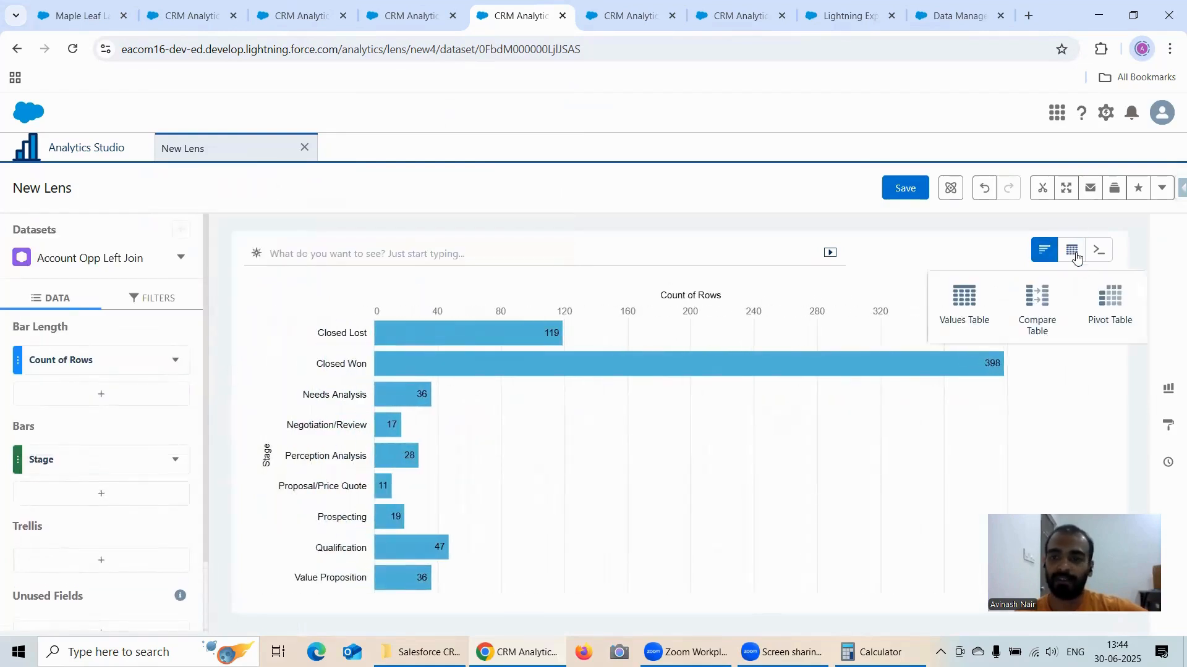
left_click(1038, 305)
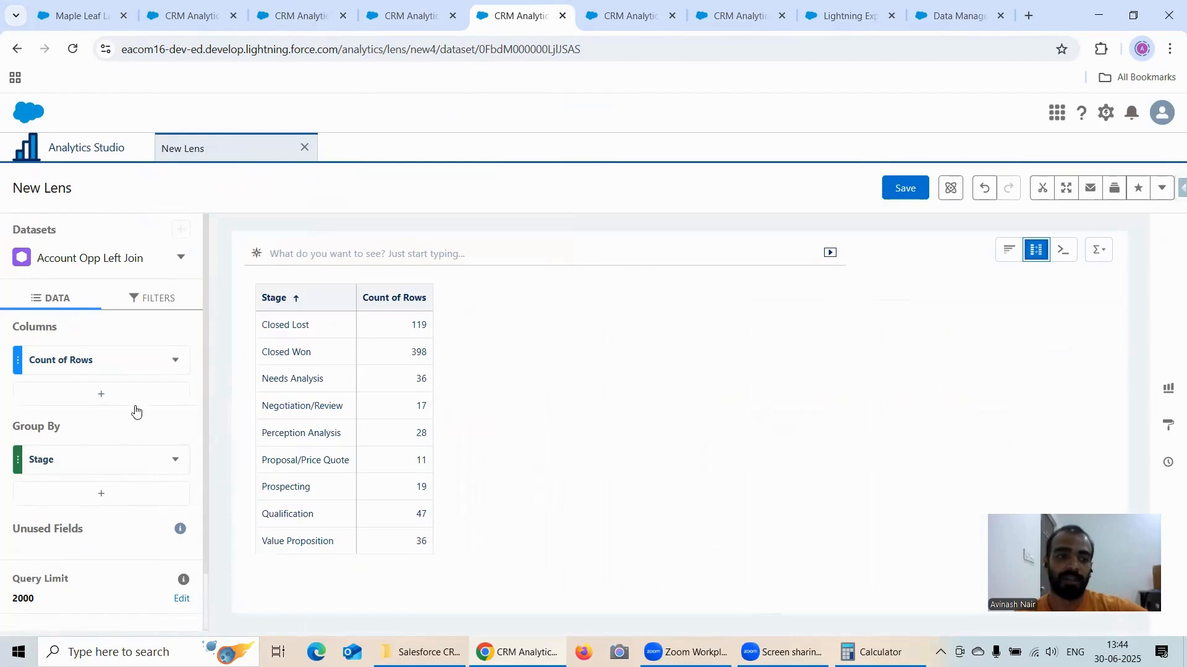
Step: Add a formula column using Rank Within Group with the Row Number function on Count of Rows, in descending order
left_click(161, 400)
left_click(530, 139)
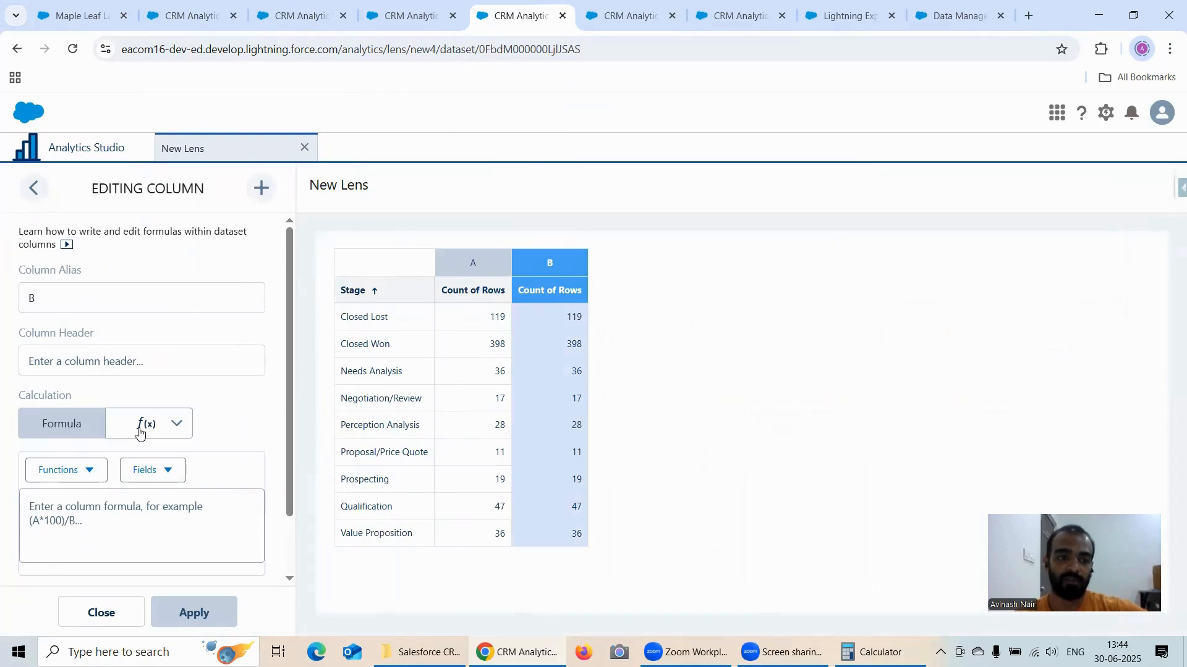
left_click(145, 424)
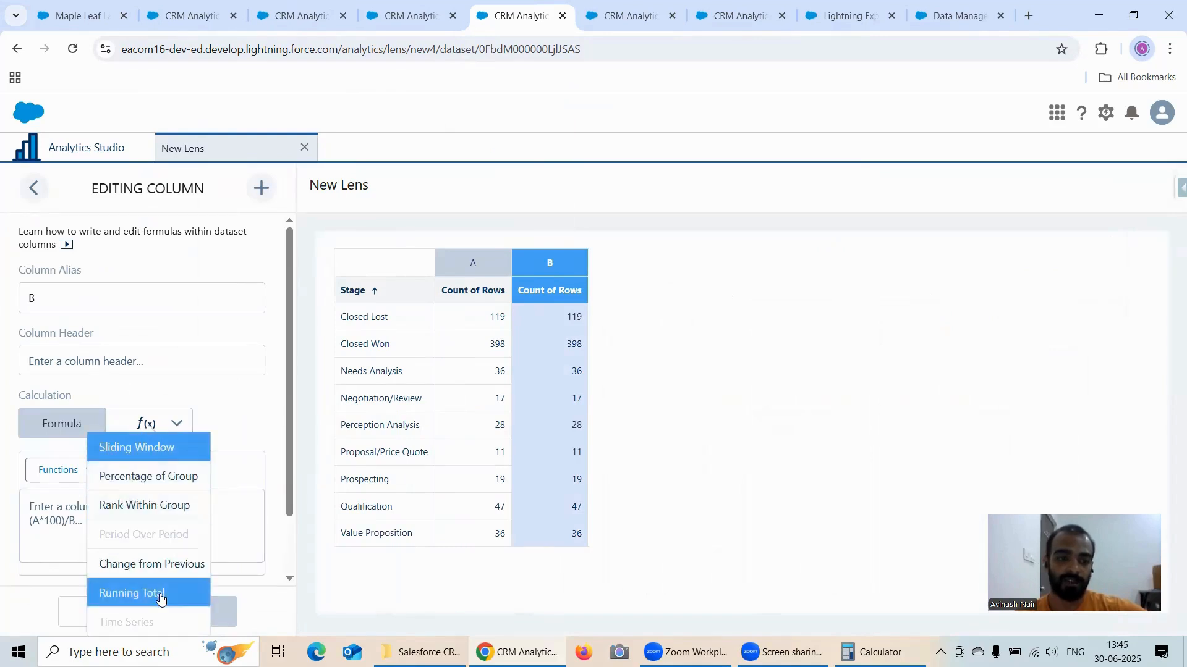
left_click(149, 506)
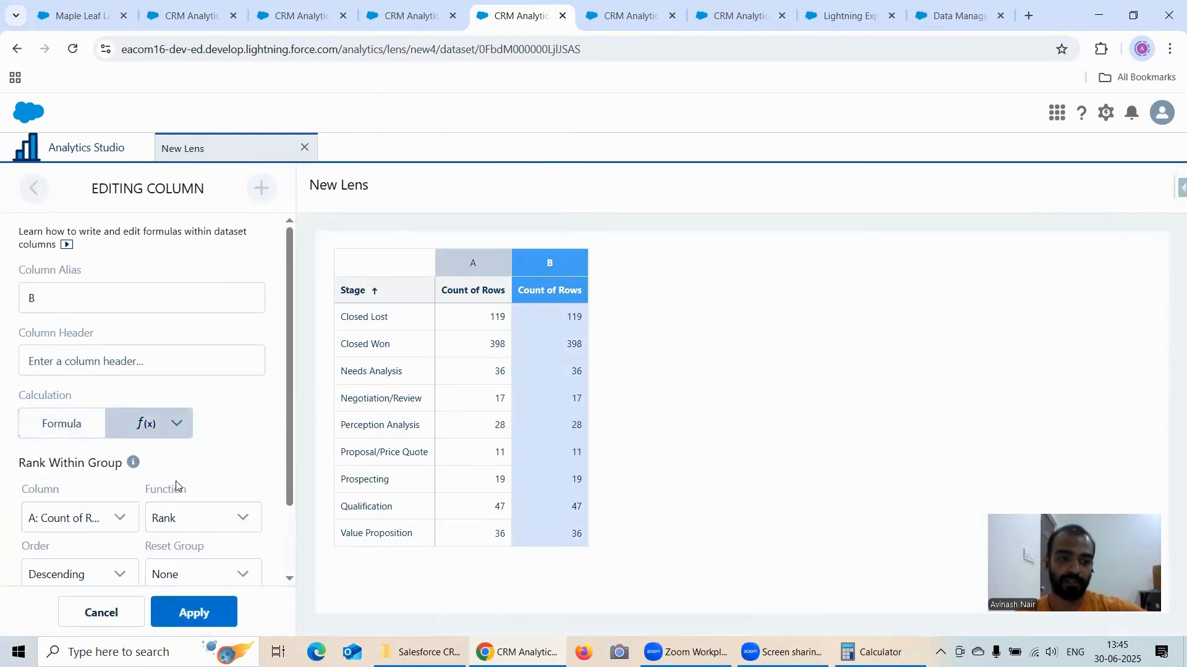
left_click(198, 516)
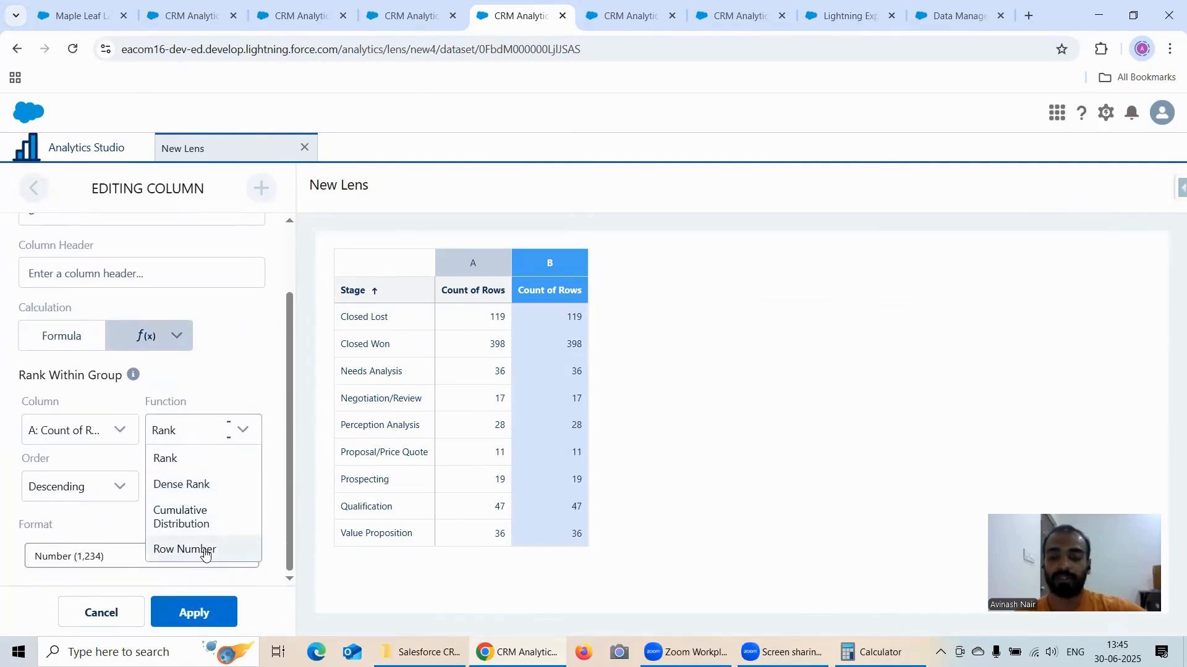
left_click(206, 552)
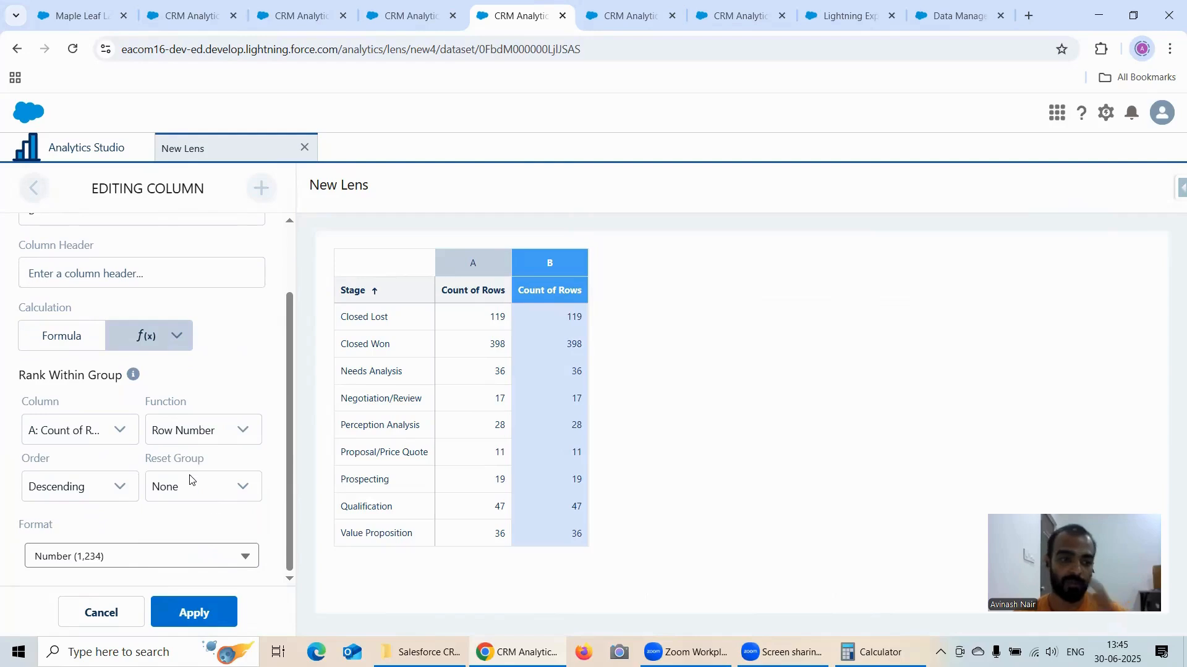
left_click(199, 611)
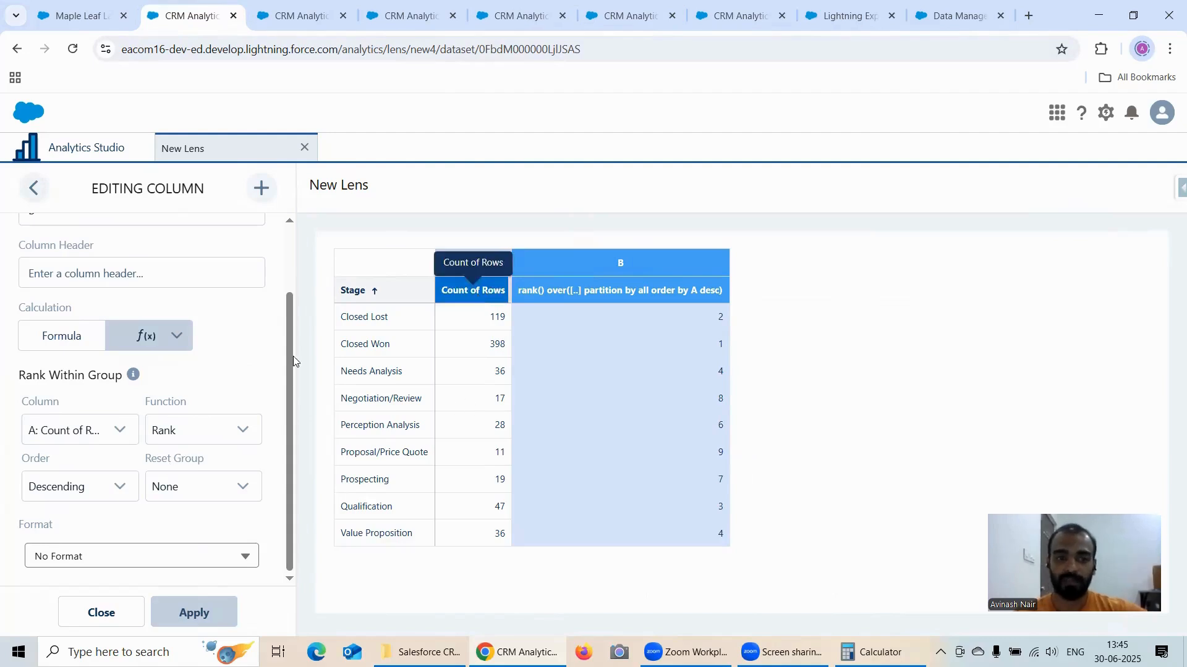
Step: Close the Rank lens's column editor and save the lens as "Rank Function()" in the Recipe Dataset app
left_click(103, 612)
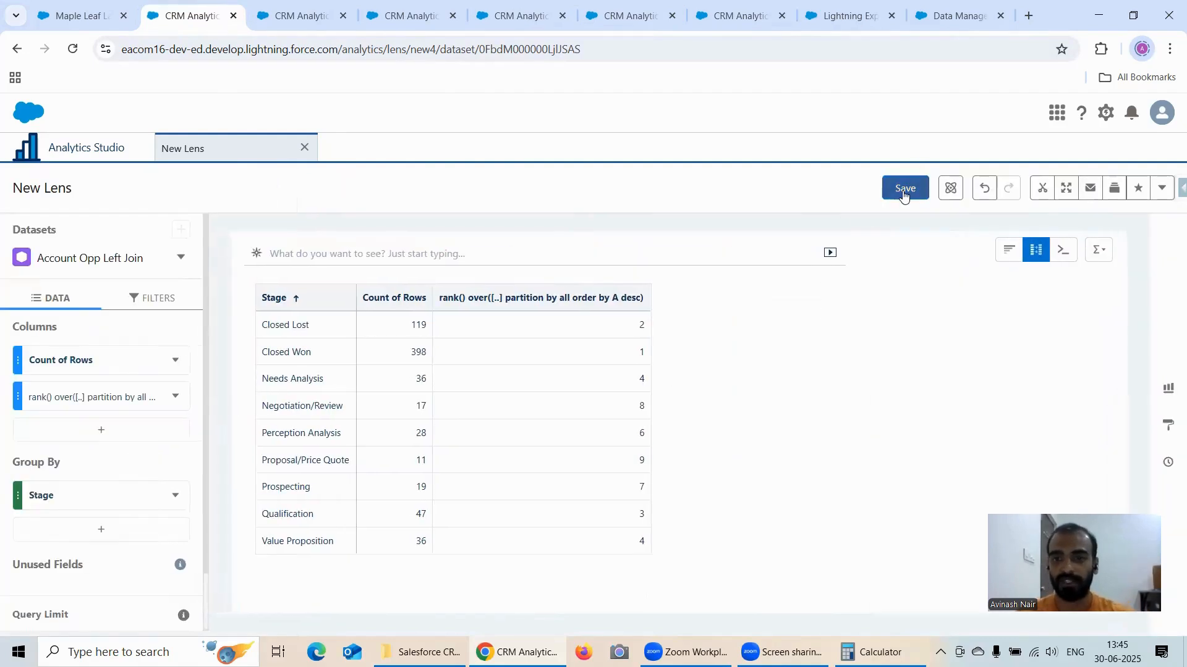
left_click(904, 189)
triple_click(537, 251)
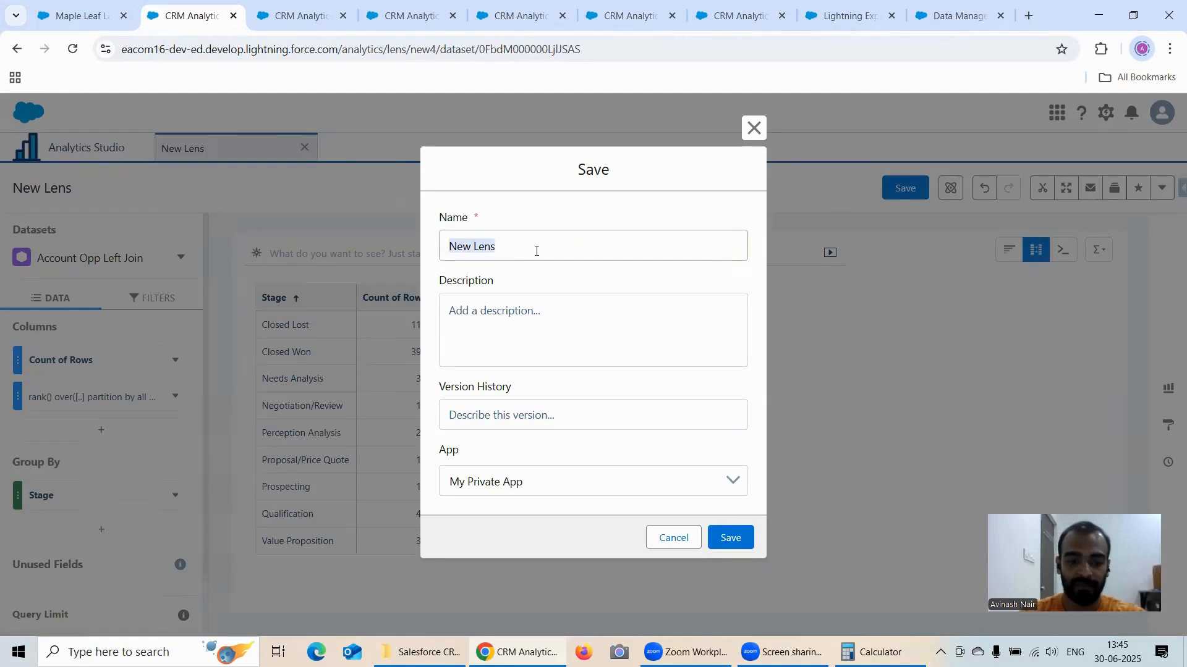
type("Ran Function(")
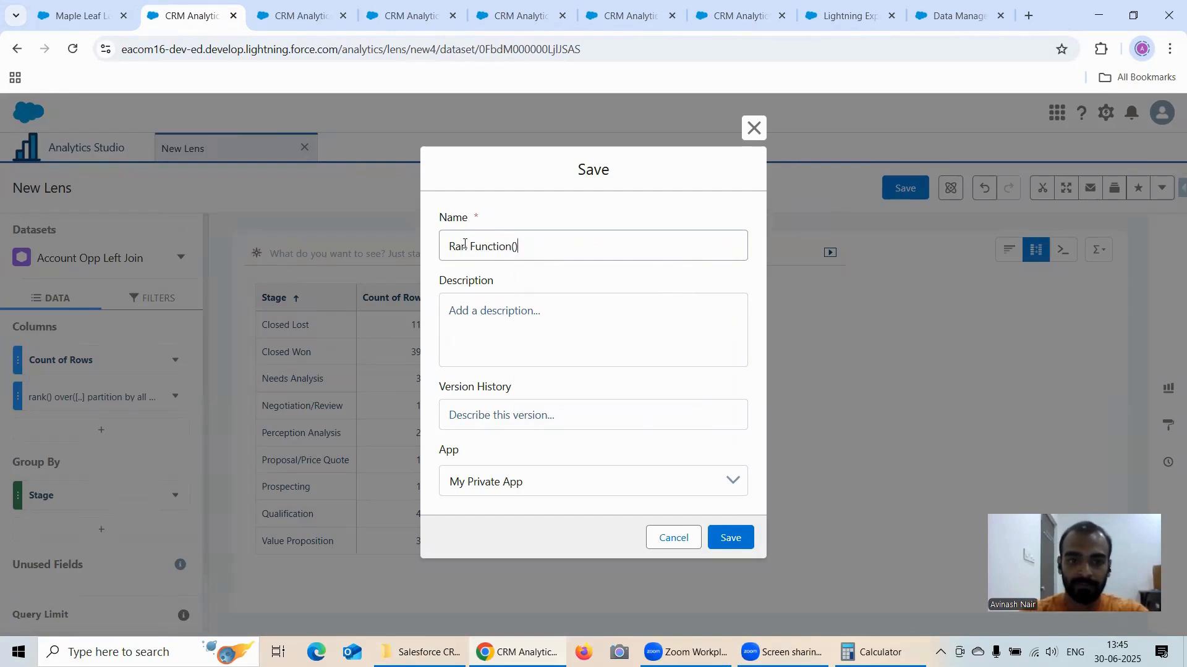
type("k")
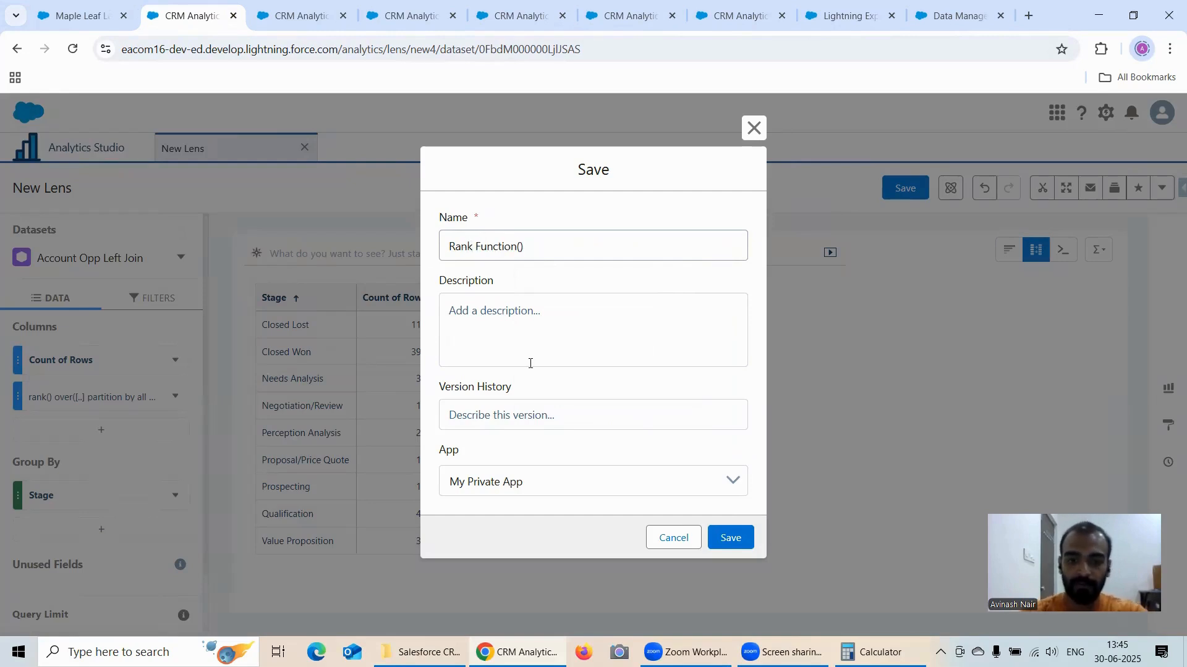
left_click(516, 483)
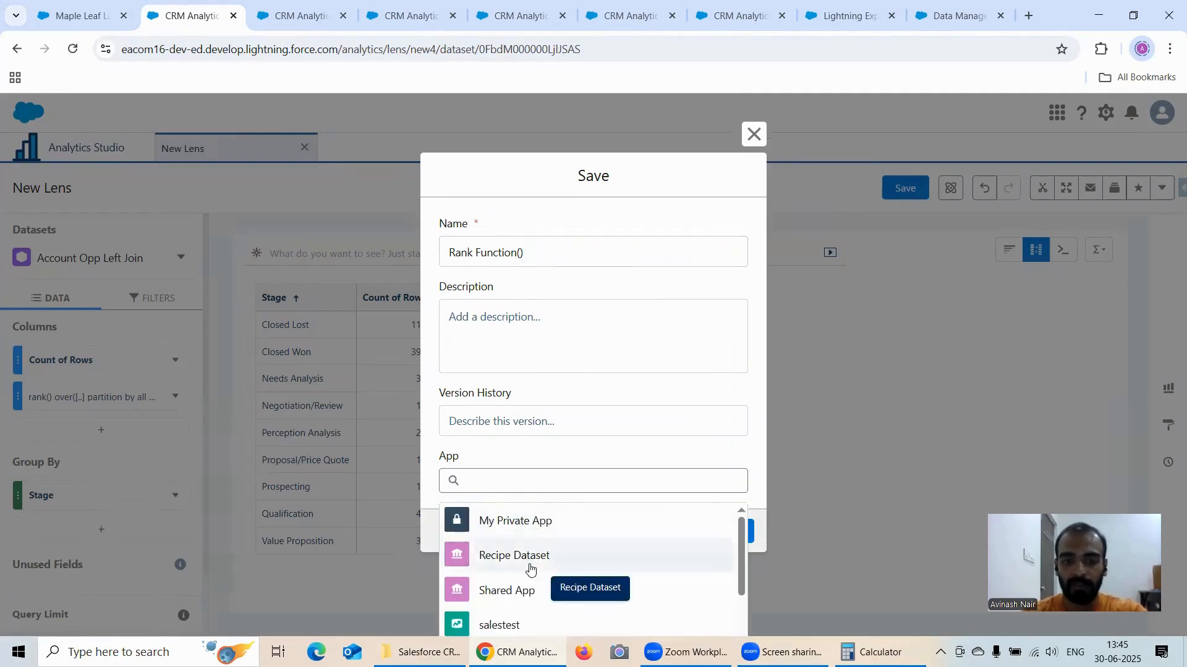
left_click(527, 564)
left_click(715, 546)
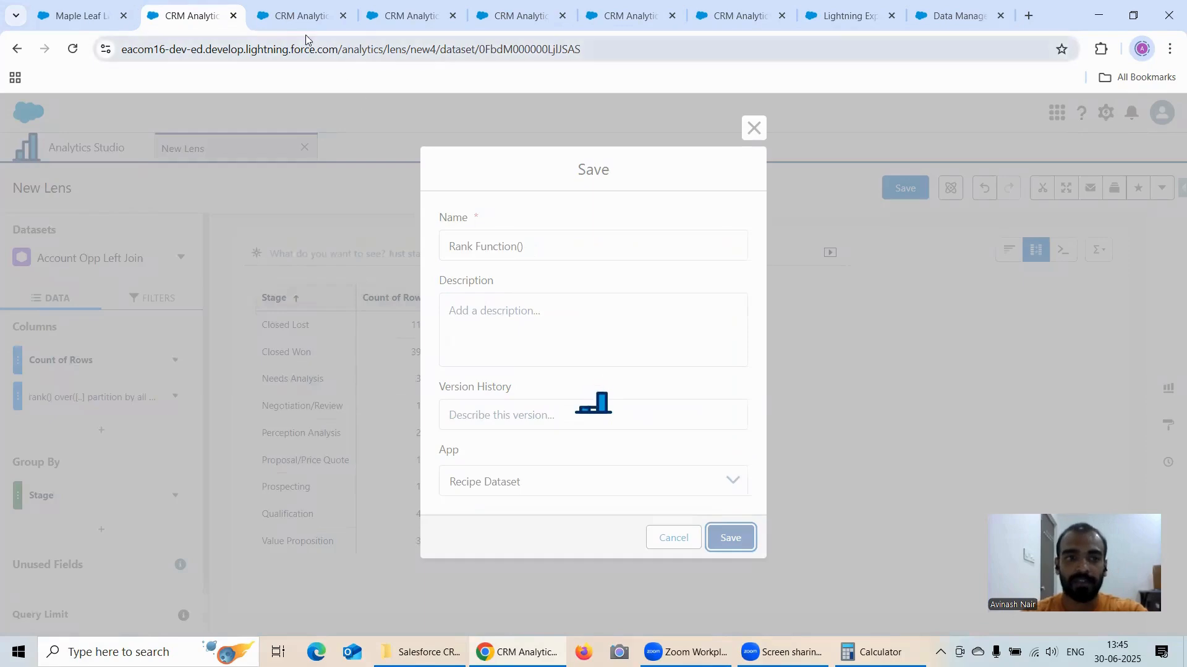
Step: Close the Dense Rank lens's column editor and save the lens as "Dense Rank() Function" in the Recipe Dataset app
left_click(297, 19)
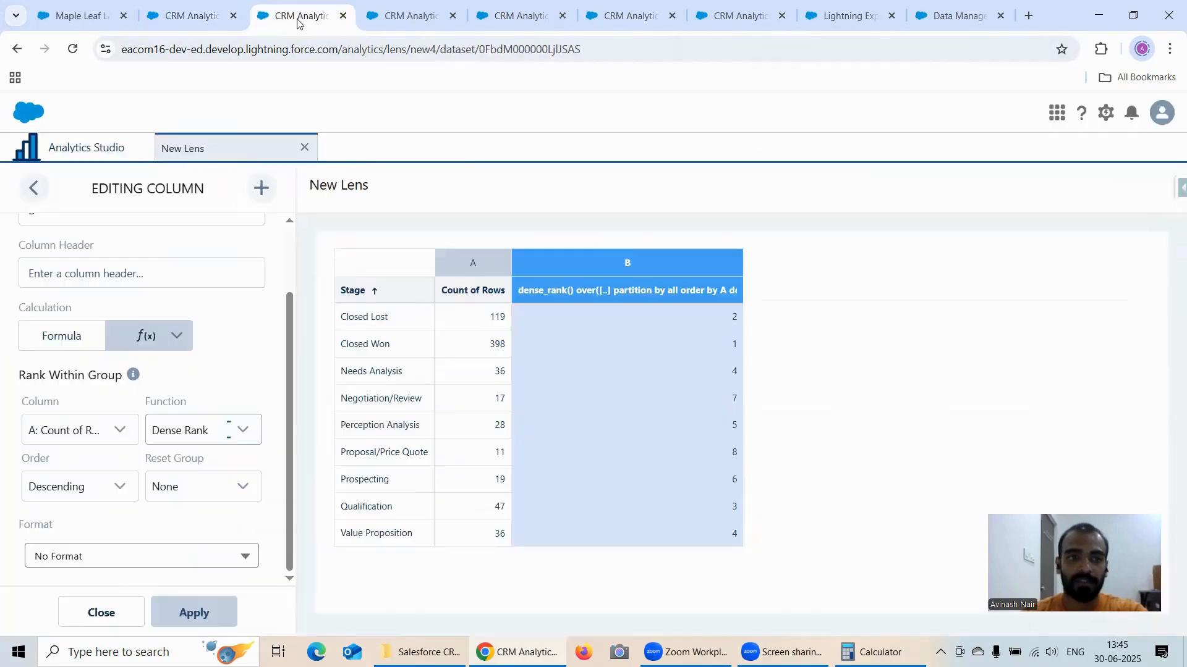
left_click(101, 613)
left_click(917, 199)
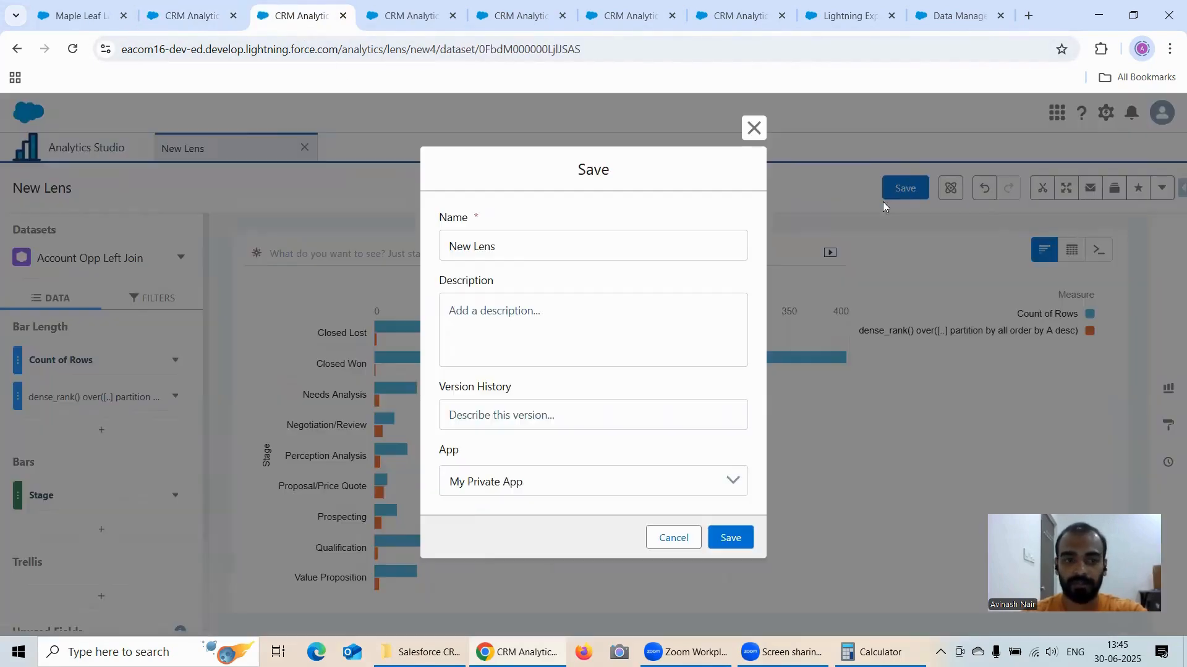
triple_click(529, 253)
type("Debse Rank() Function")
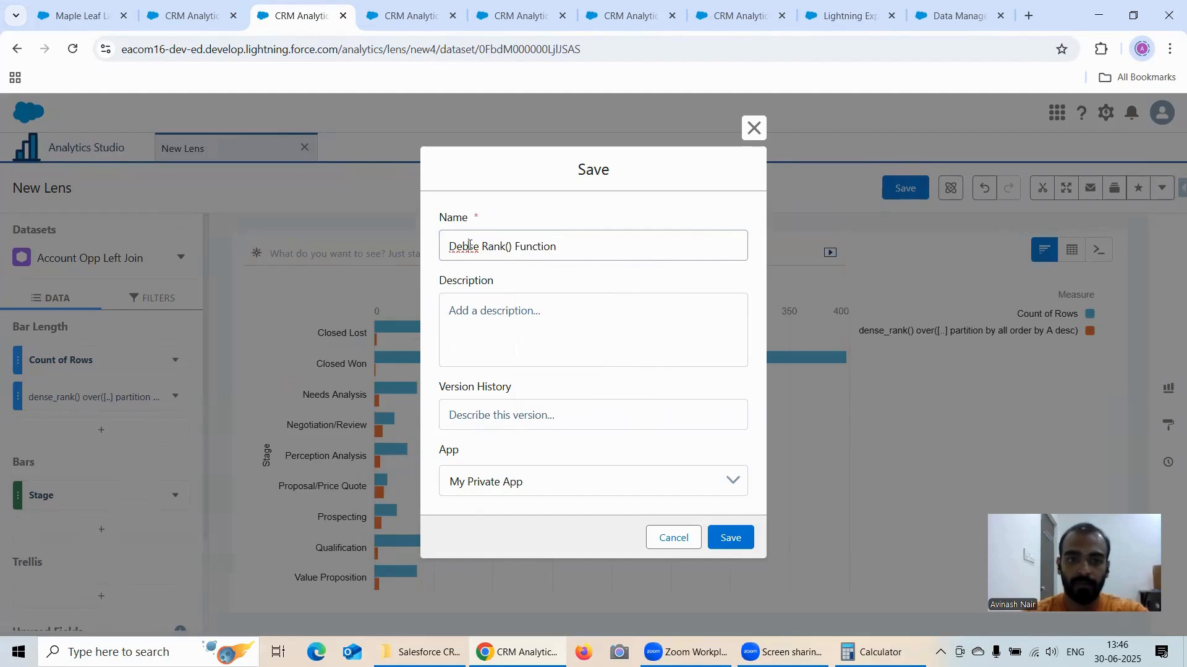
key("BackSpace")
type("n")
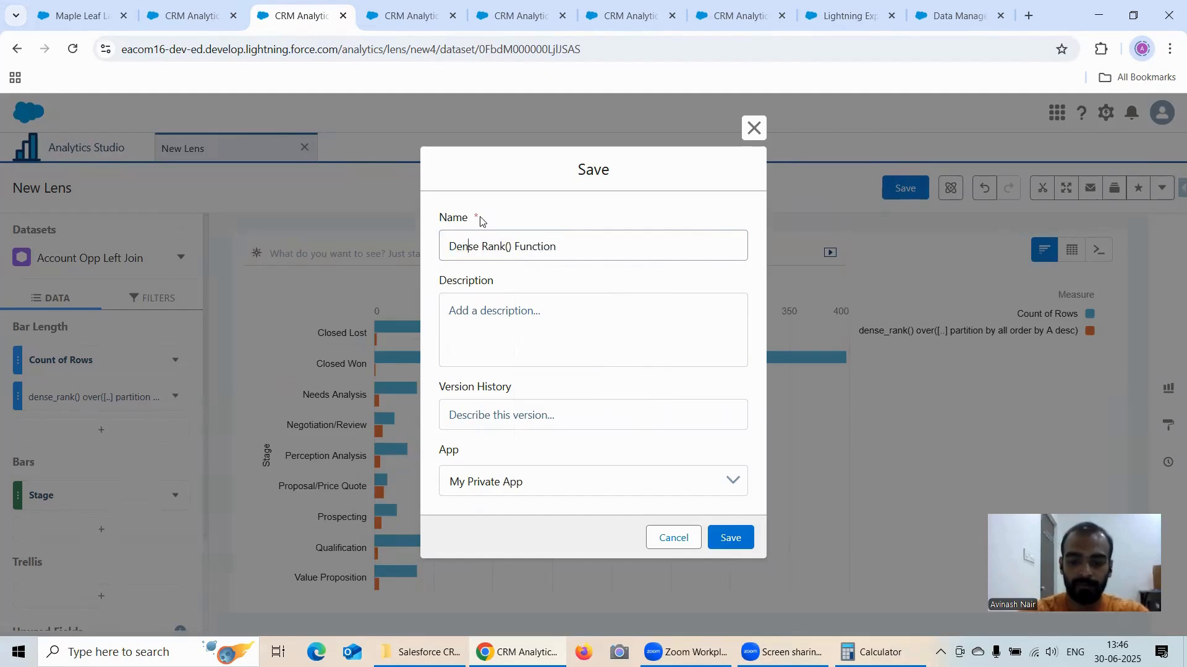
left_click(583, 489)
left_click(529, 554)
left_click(722, 548)
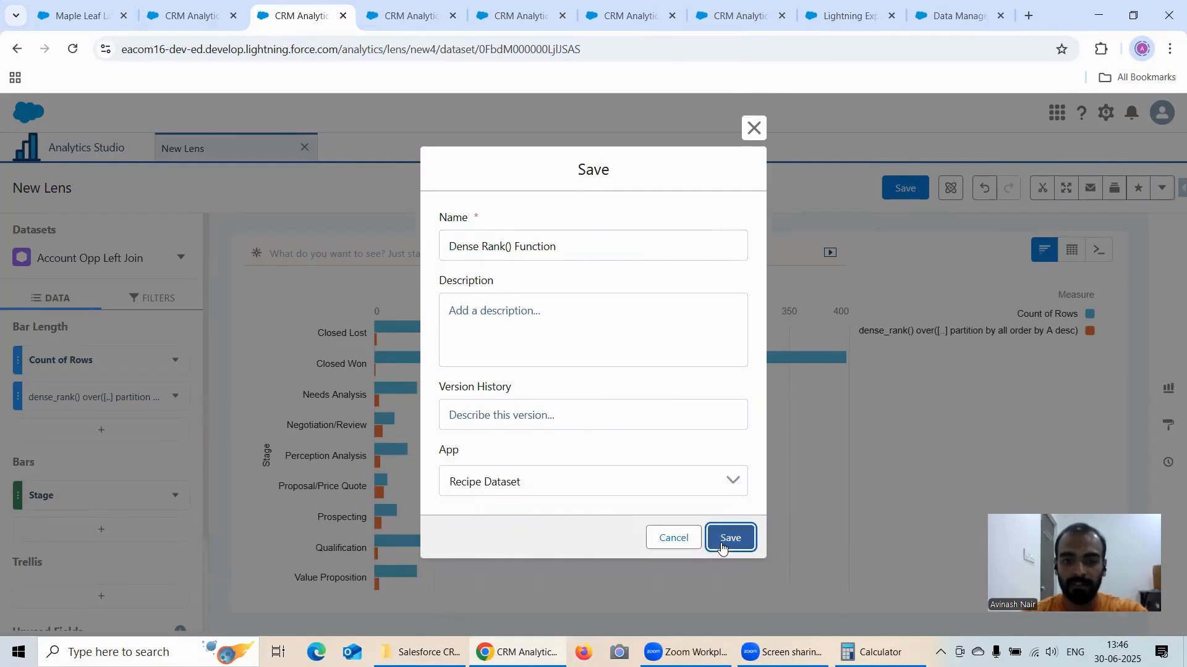
Step: Go to the Cumulative Distribution lens and close its column editor
left_click(409, 15)
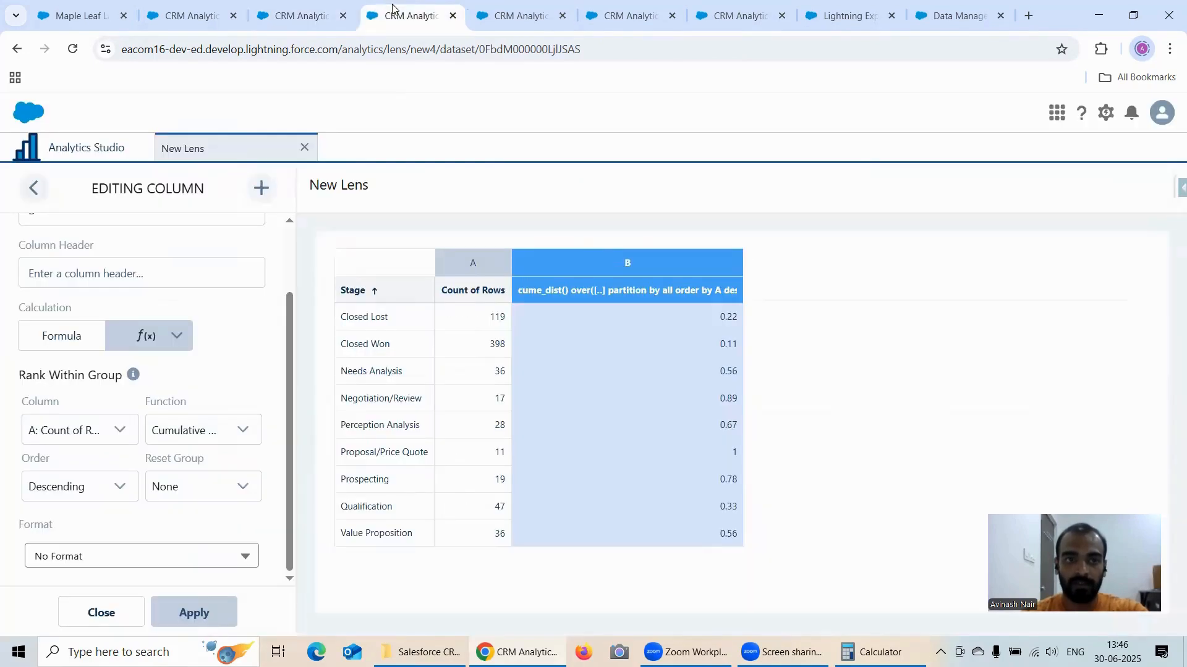
left_click(193, 441)
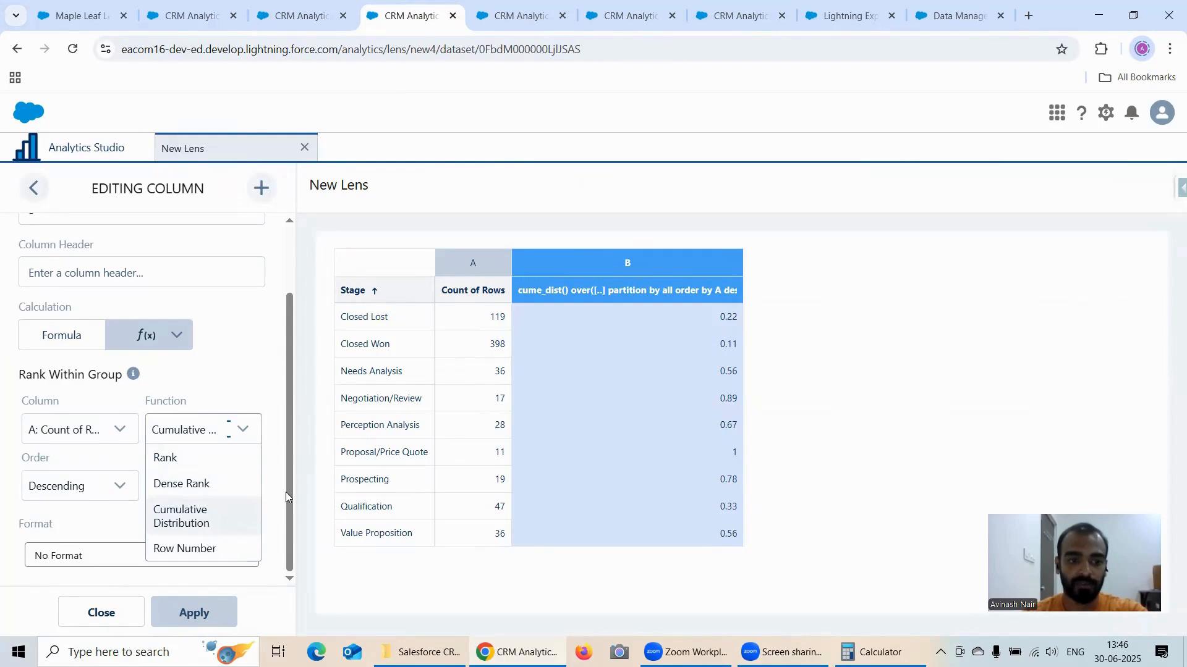
left_click(102, 612)
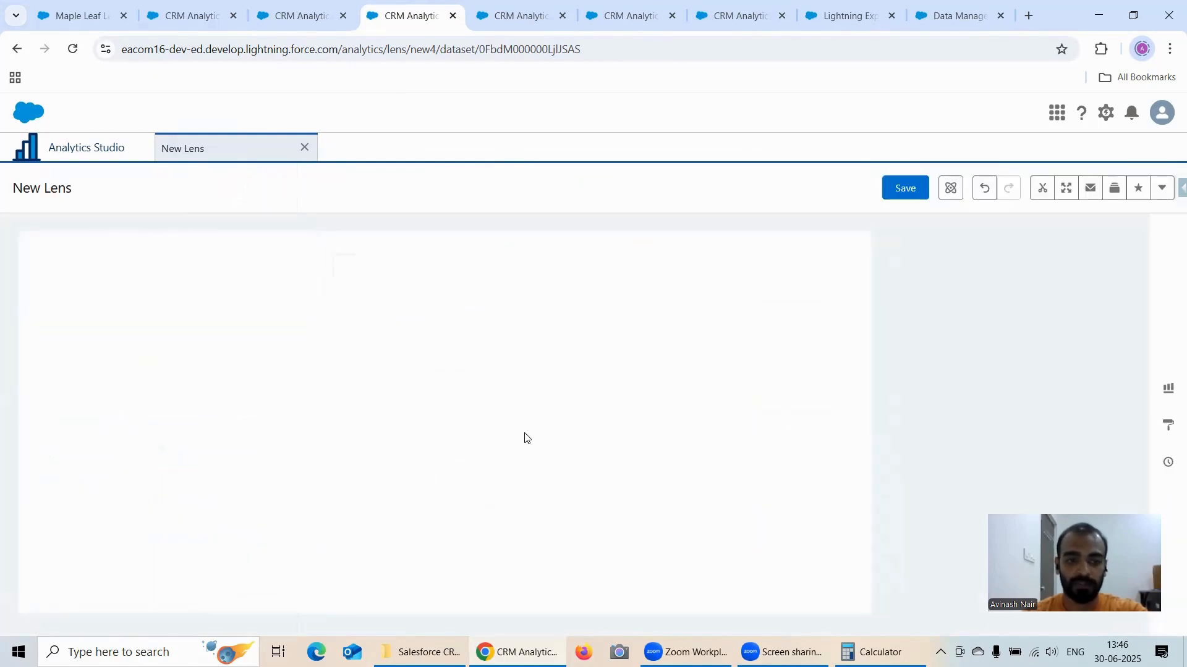
left_click(902, 193)
triple_click(556, 252)
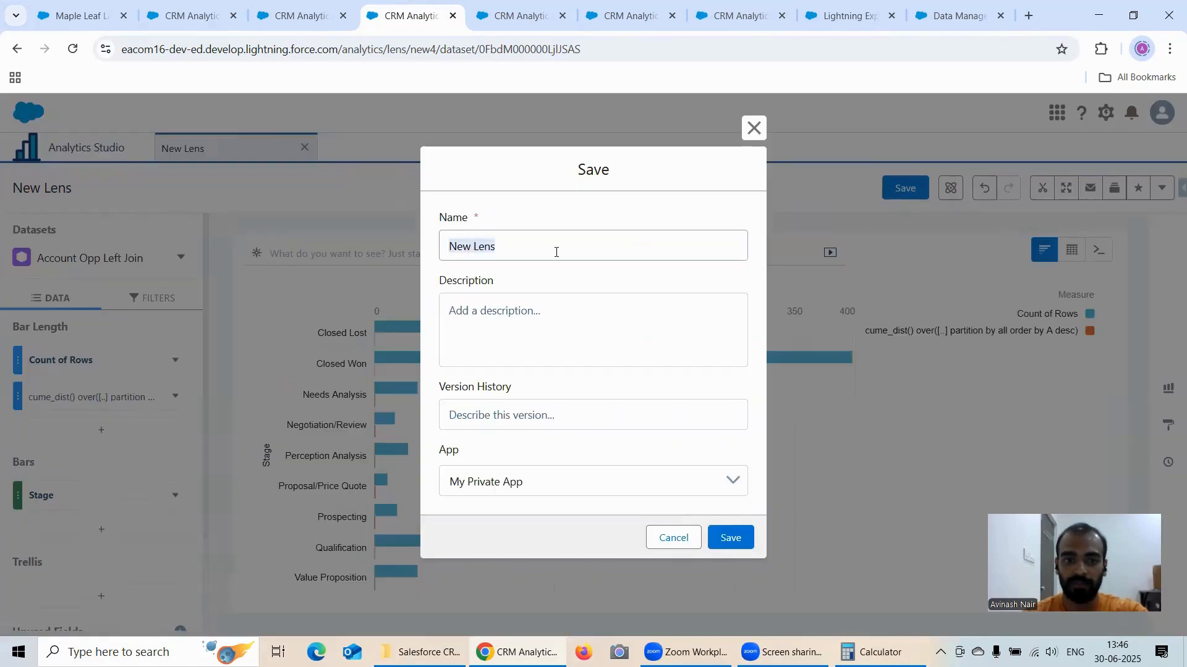
left_click(753, 128)
Step: Switch the Cumulative Distribution lens to a compare table and save it as "Cumulative Distribution Function()" in the Recipe Dataset app
mouse_move(1071, 250)
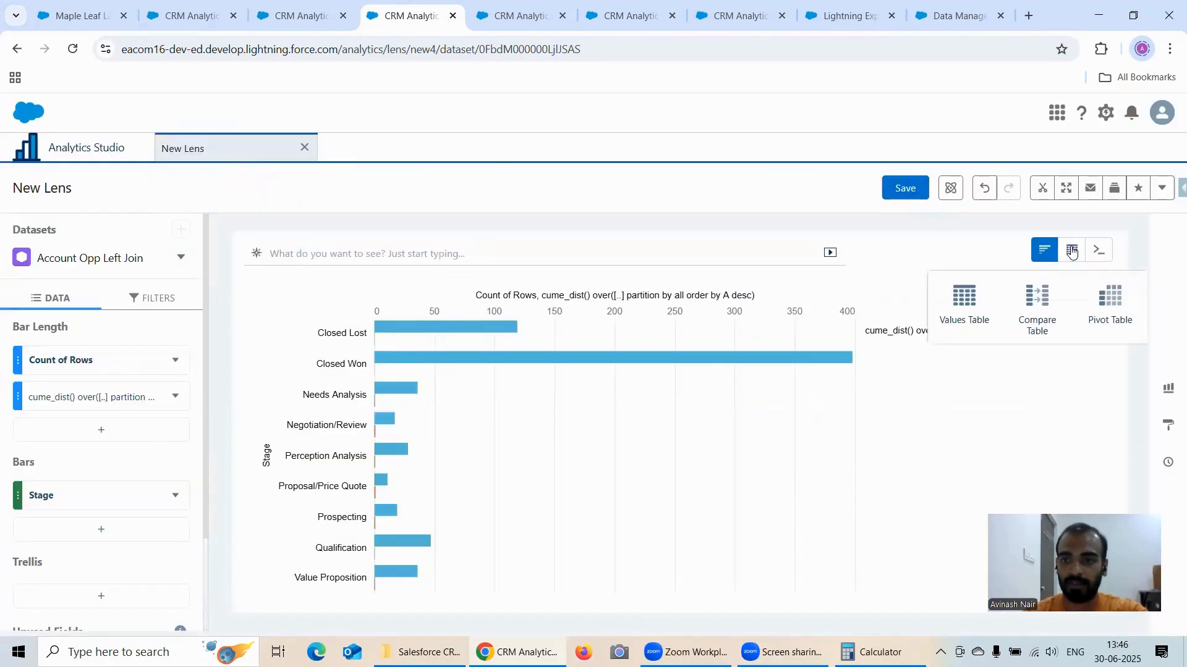
left_click(965, 303)
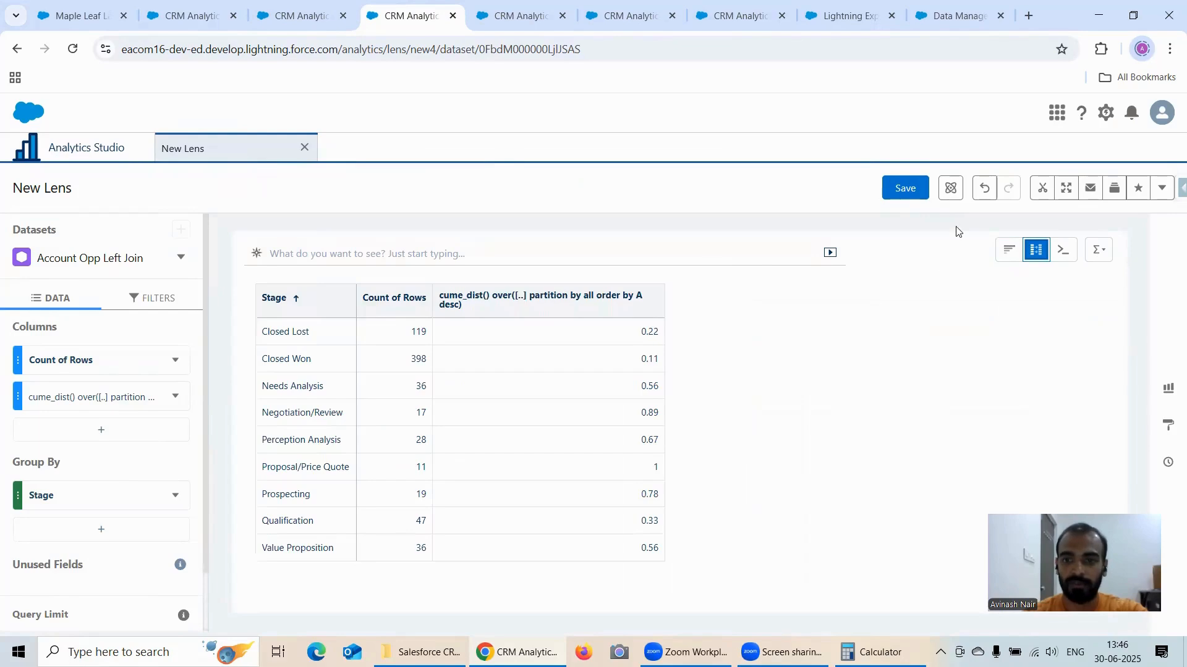
left_click(906, 189)
triple_click(586, 245)
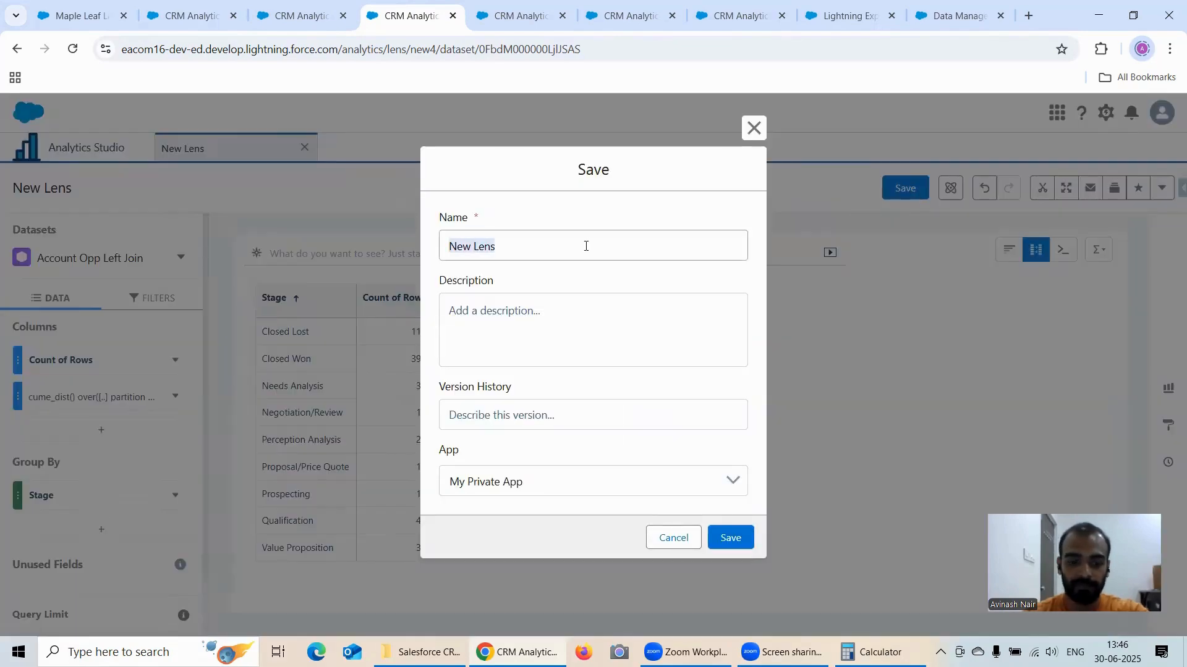
type("Cumulative DIs")
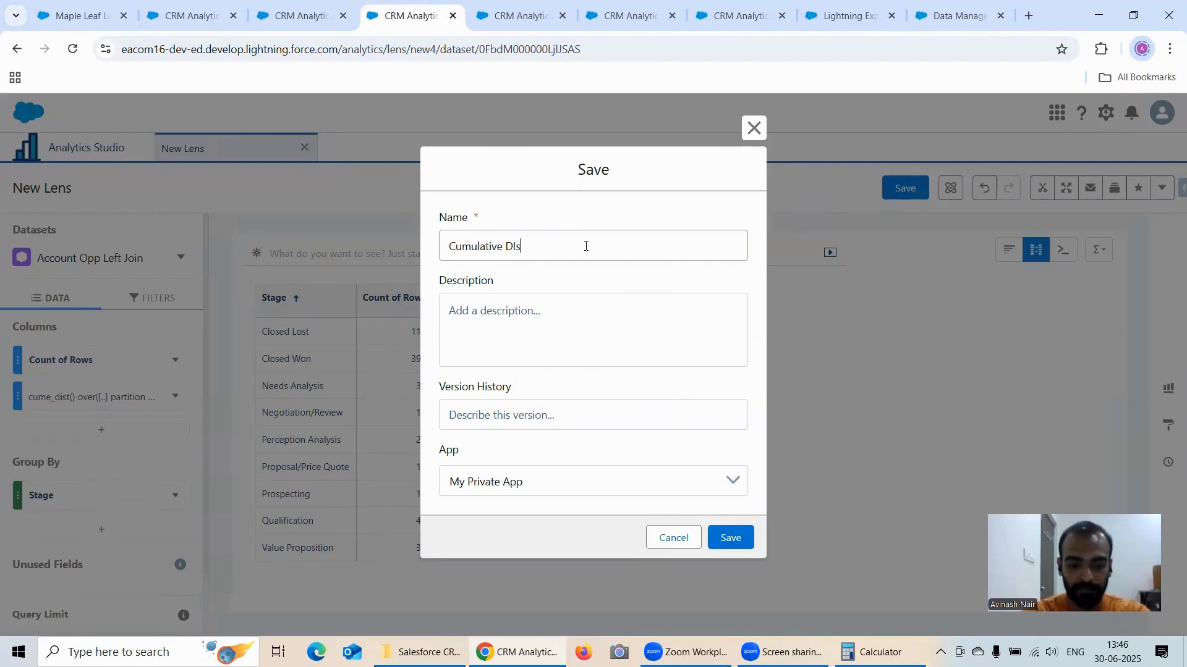
type("tributio")
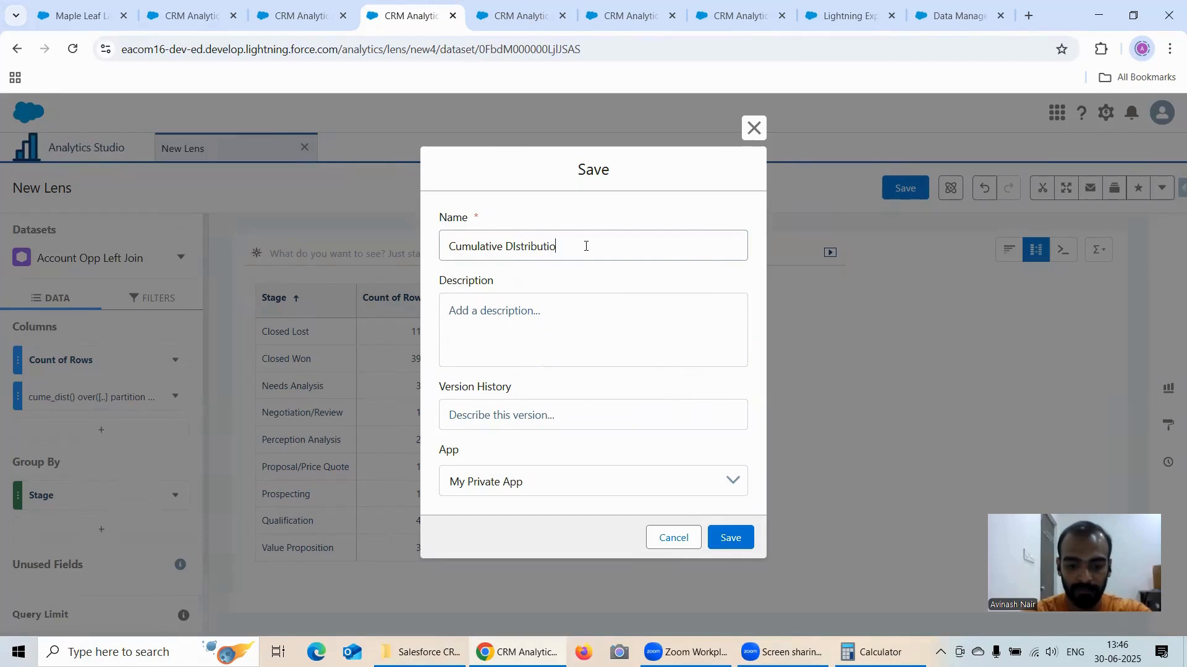
type("n Function(")
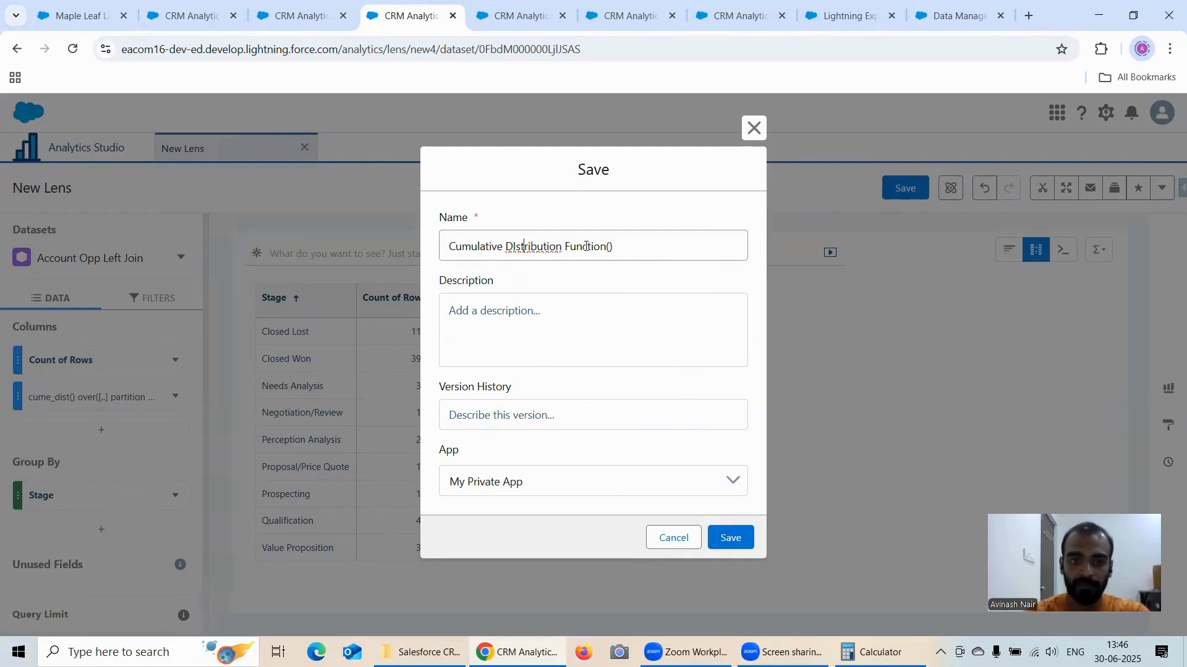
key("BackSpace")
type("i")
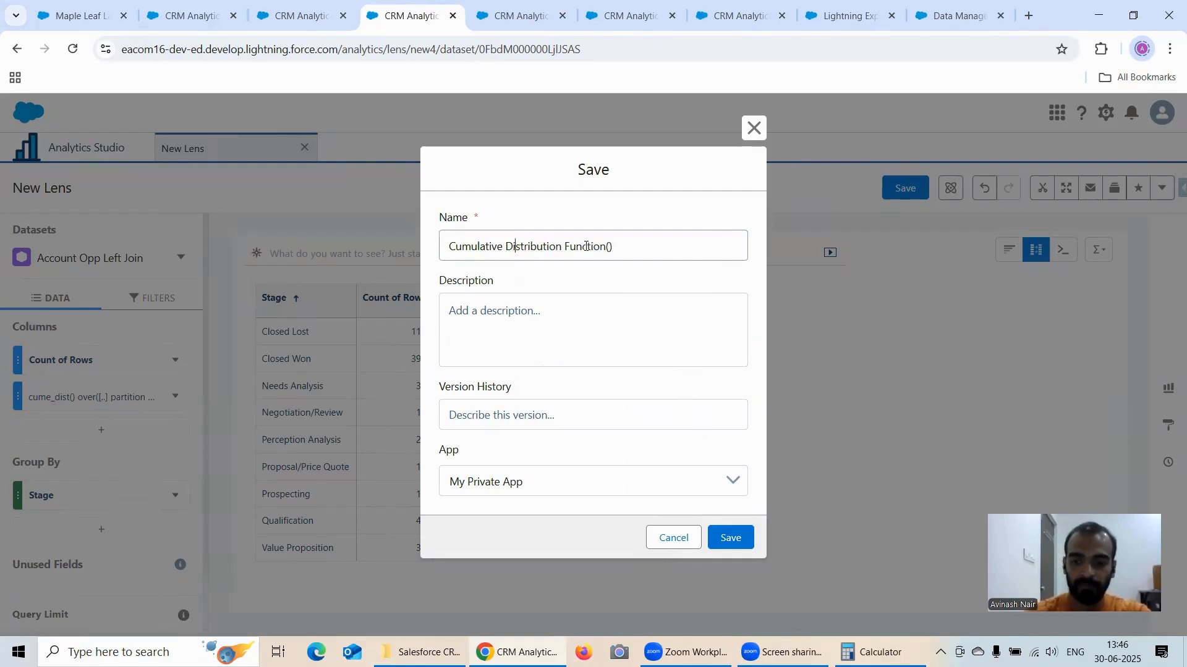
left_click(603, 468)
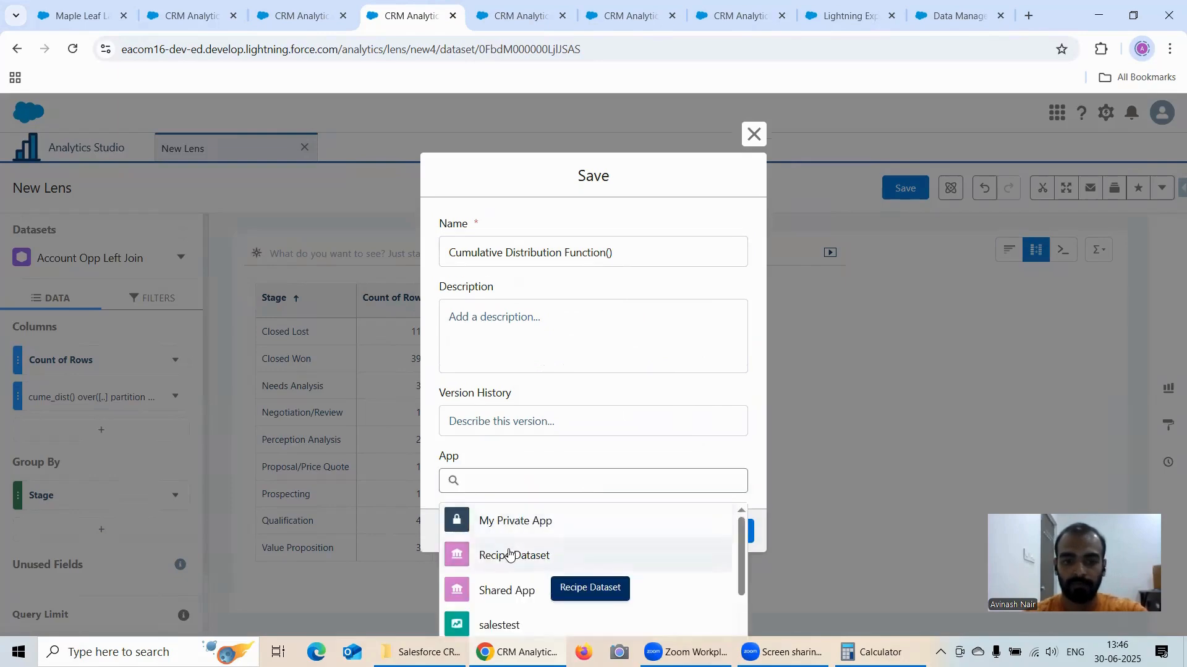
left_click(511, 556)
left_click(731, 538)
Step: Go to the Row Number lens and close its column editor
left_click(513, 15)
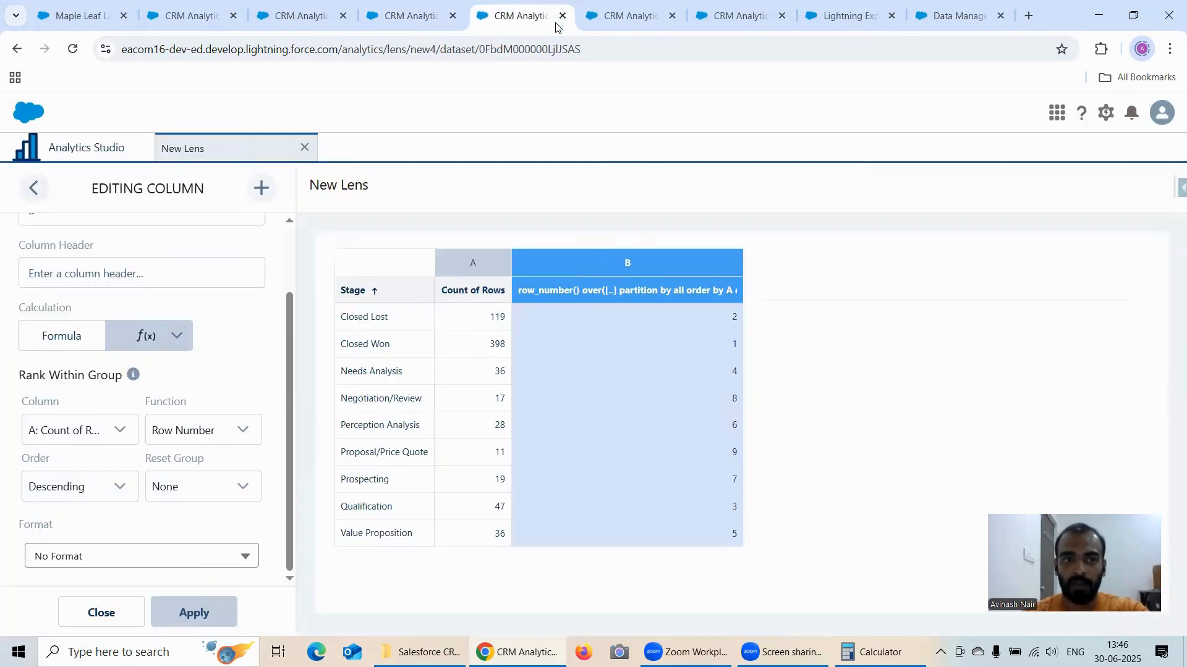
left_click(606, 22)
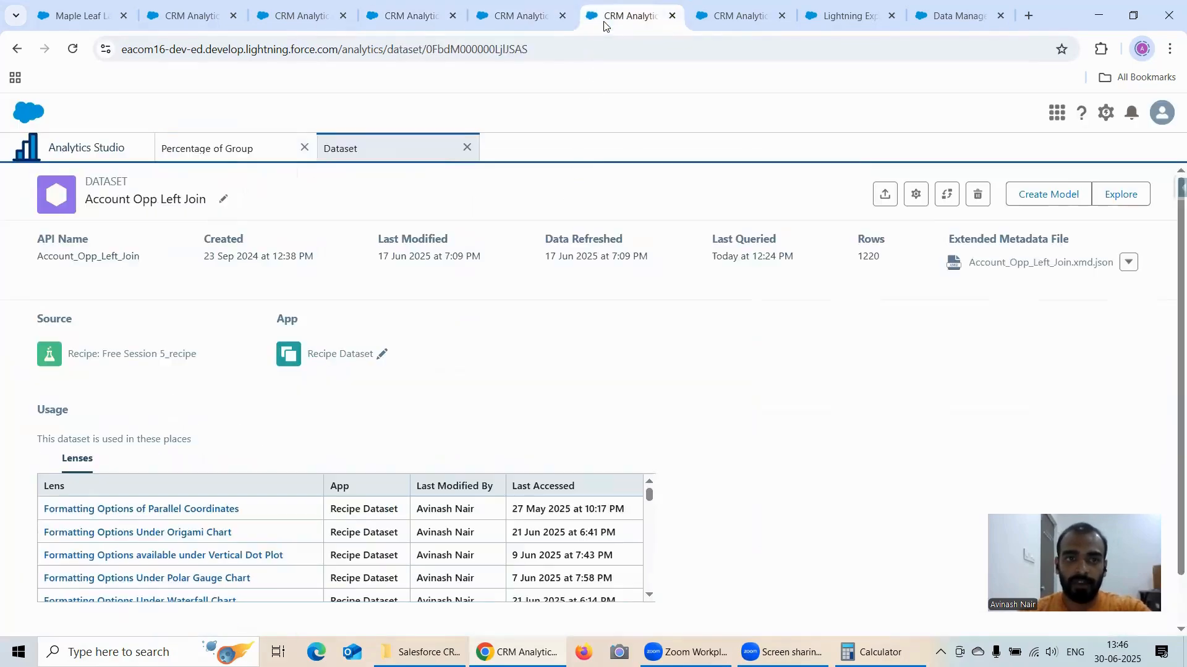
left_click(521, 23)
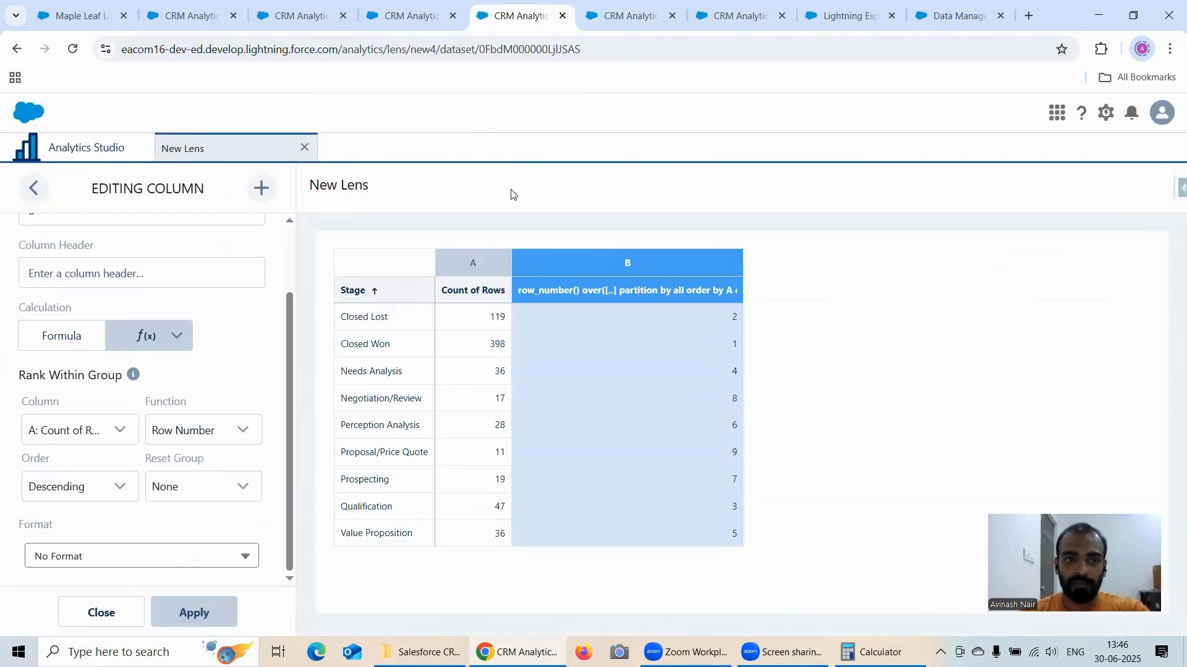
left_click(99, 613)
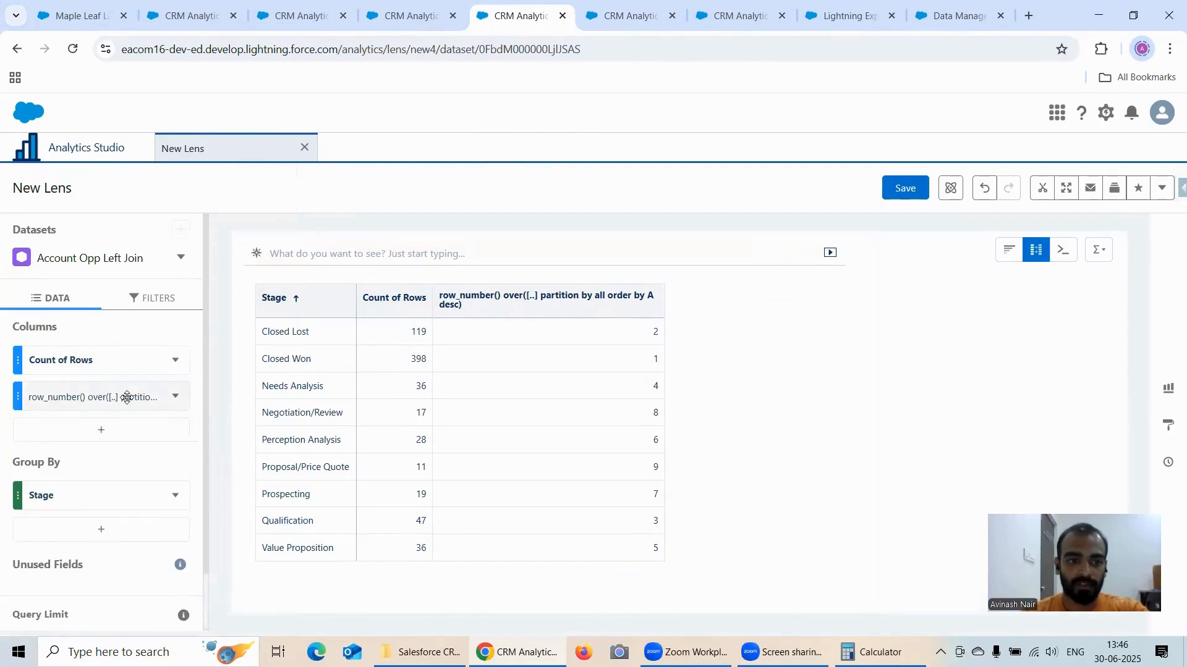
left_click(176, 397)
mouse_move(174, 403)
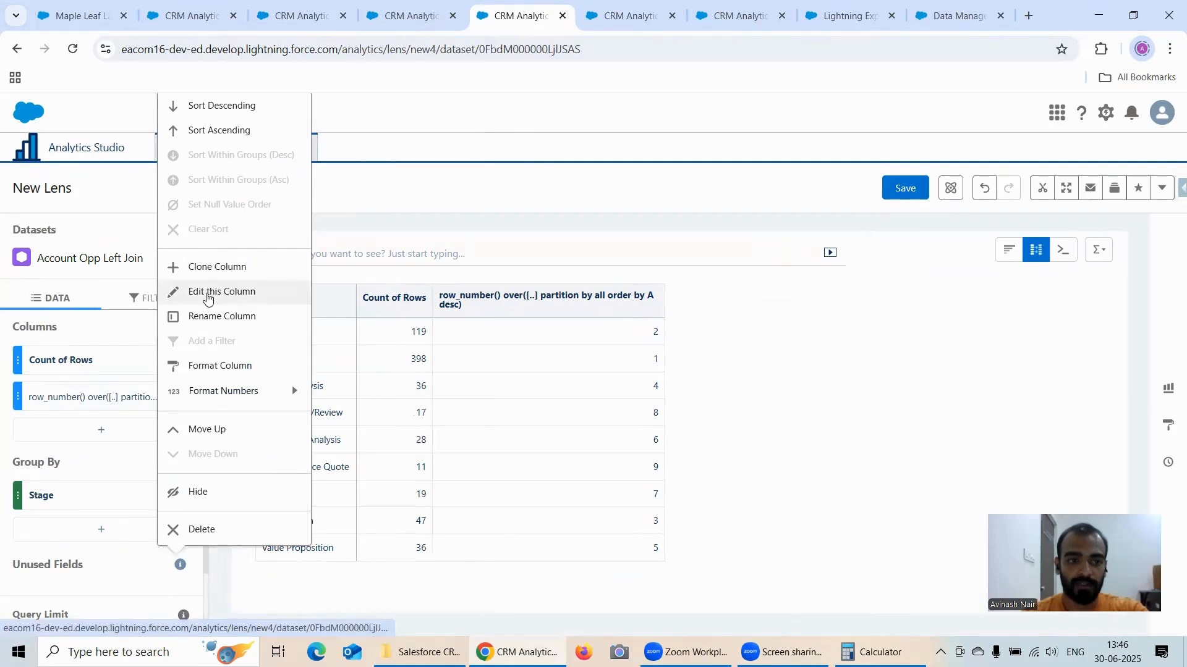
left_click(208, 293)
left_click(159, 434)
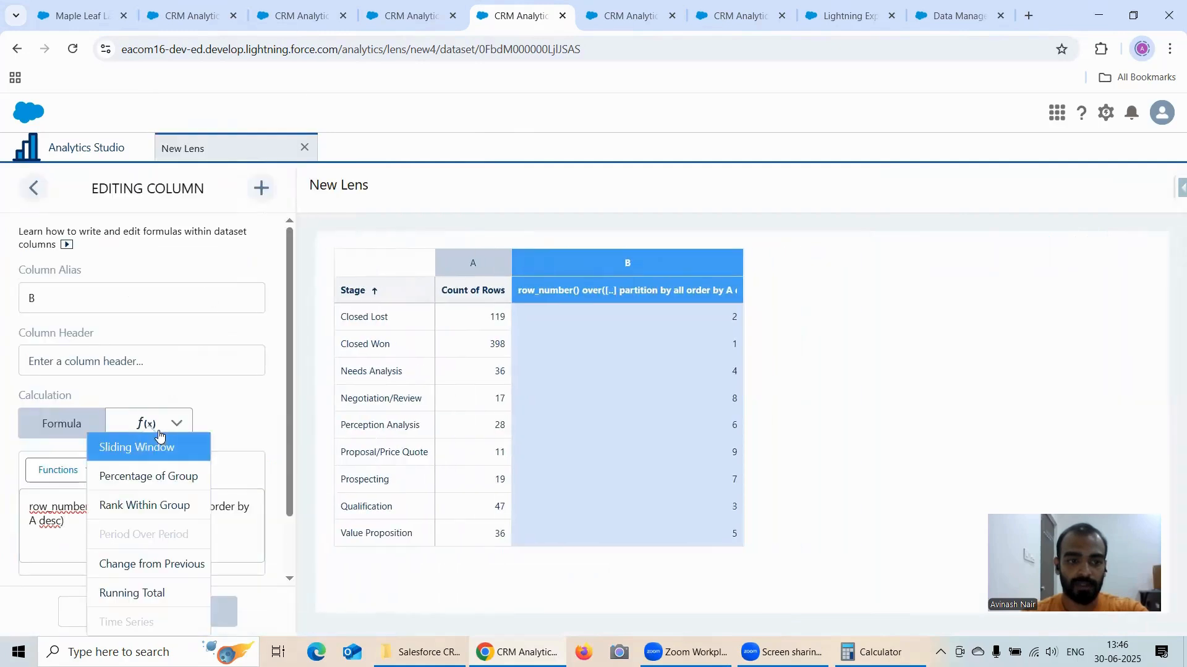
left_click(173, 503)
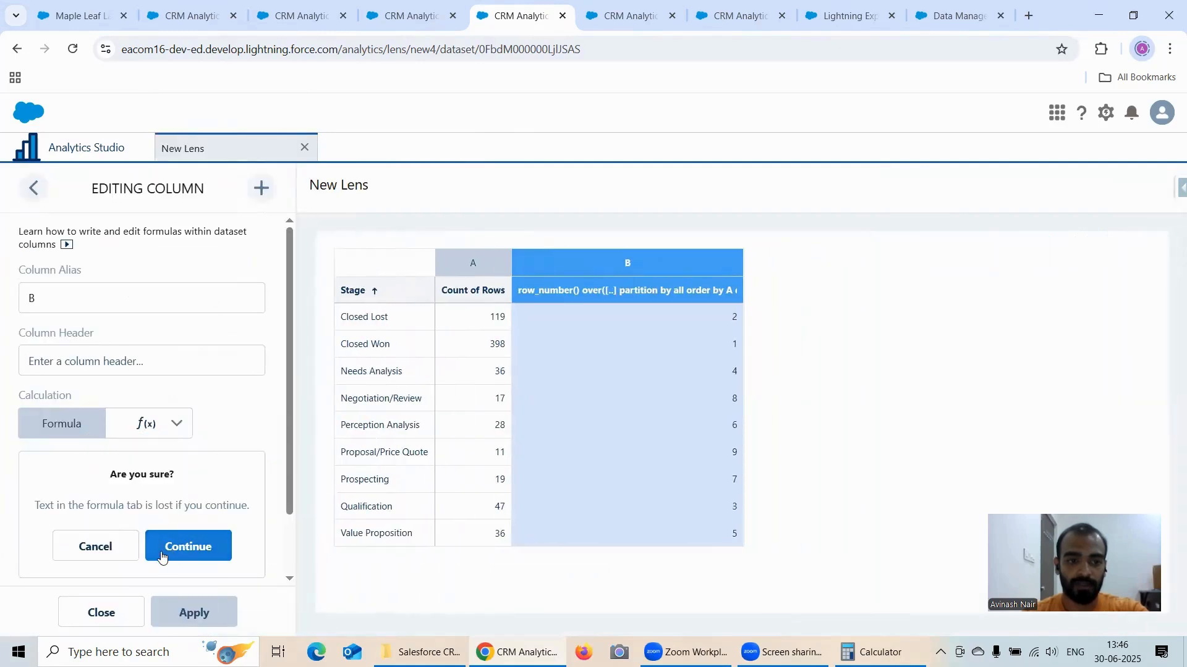
left_click(129, 547)
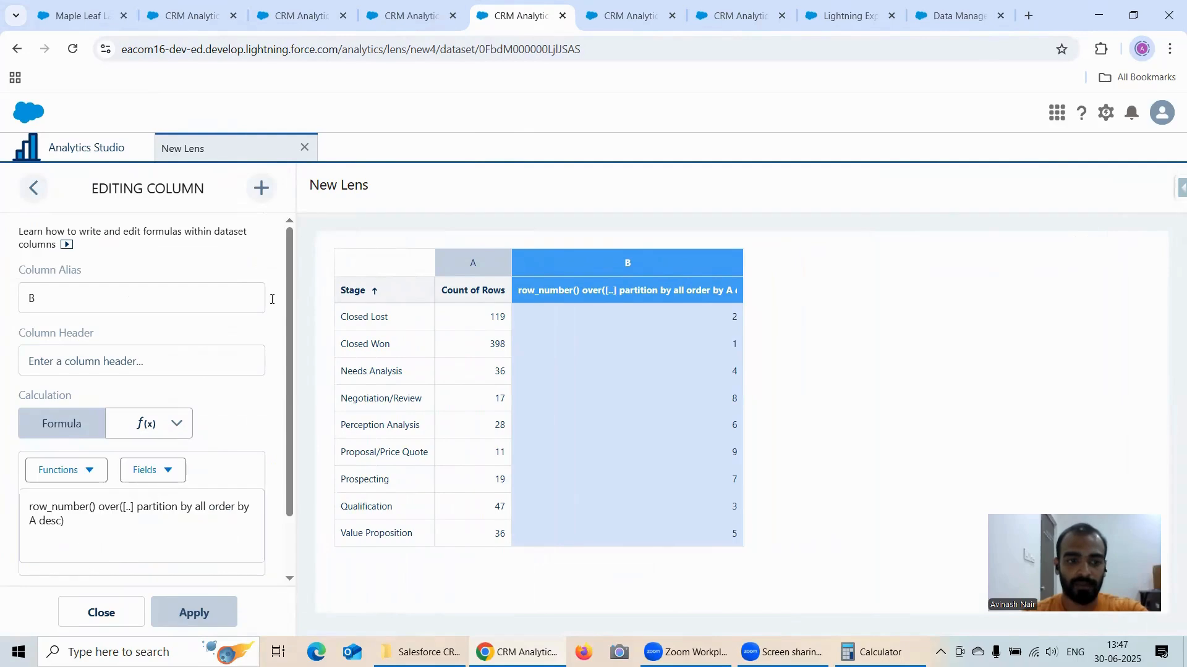
left_click(391, 24)
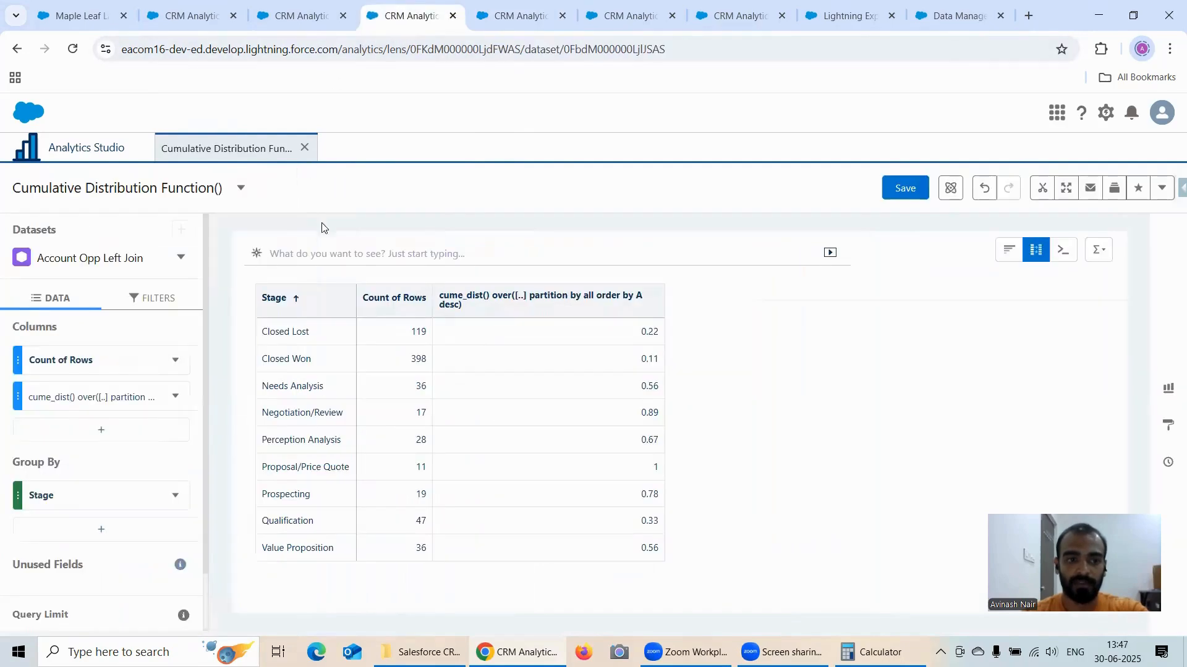
left_click(193, 28)
left_click(487, 22)
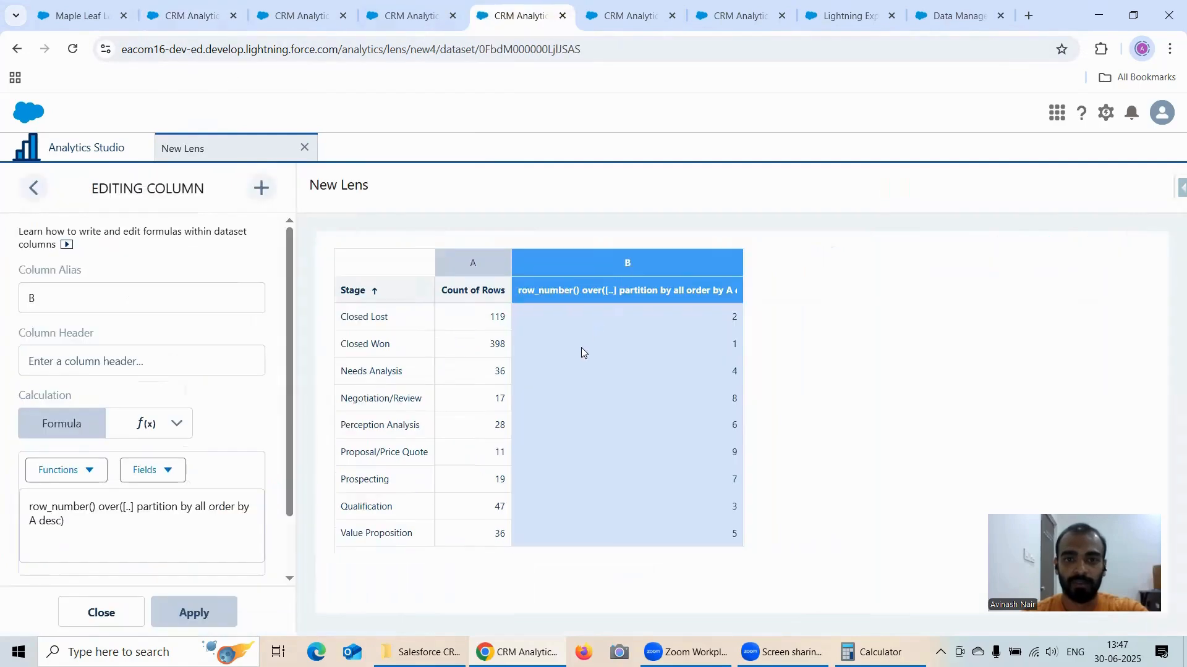
left_click(109, 617)
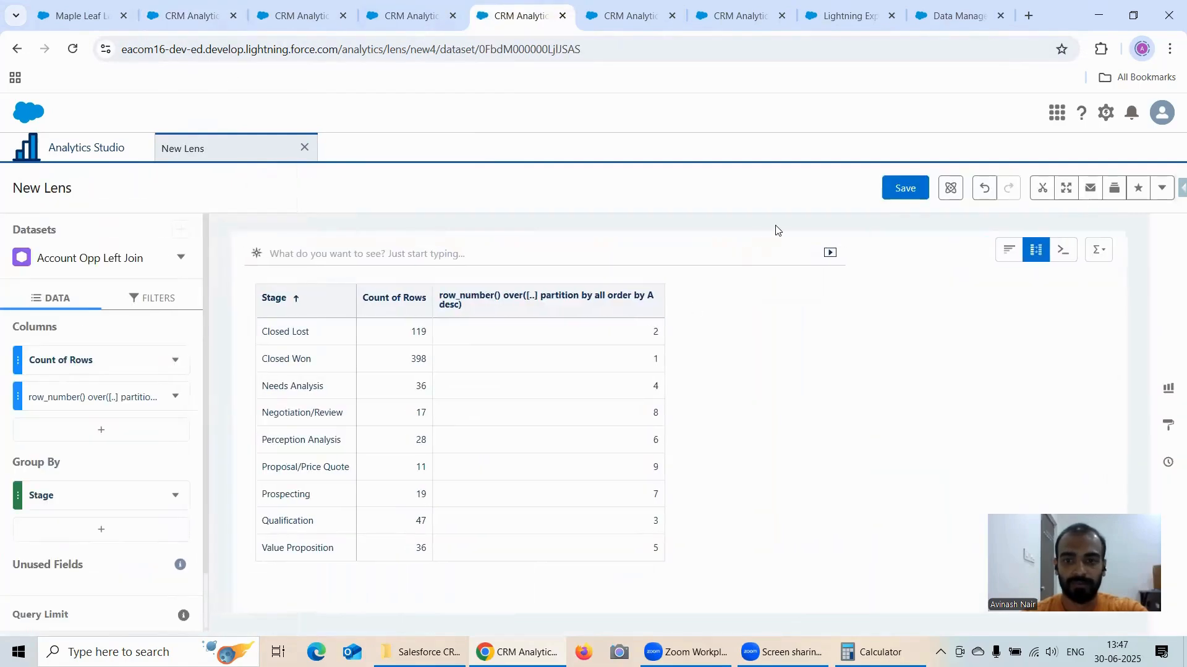
Step: Save the Row Number lens as "Row Number () Functions." in the Recipe Dataset app
left_click(893, 192)
triple_click(537, 244)
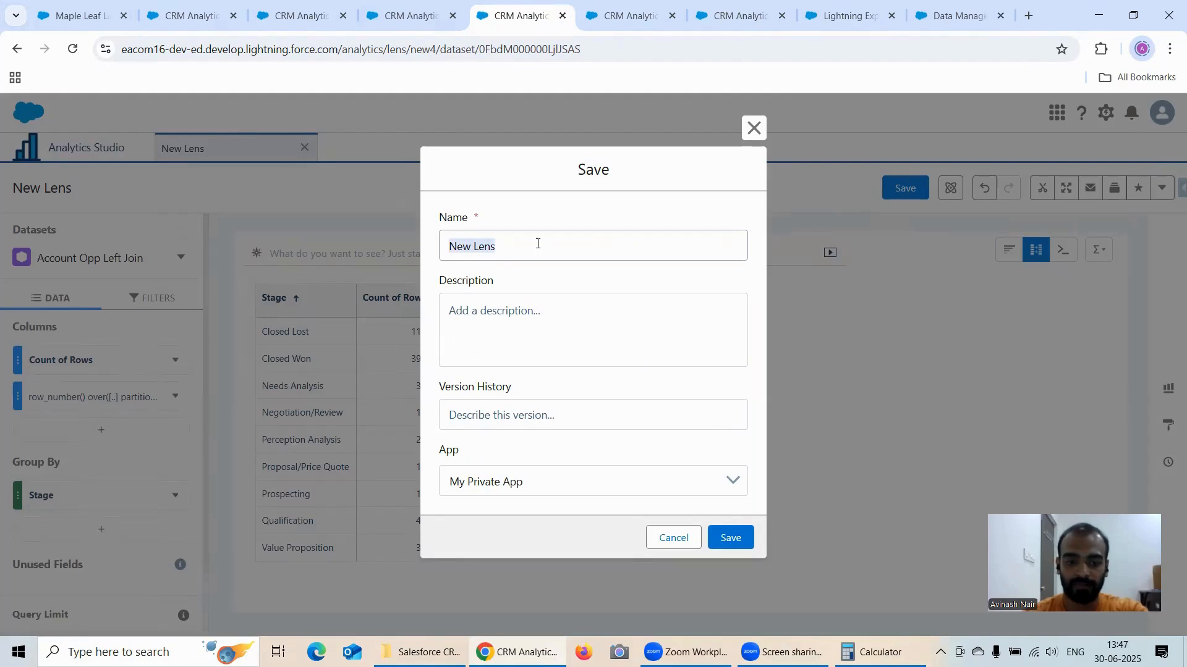
type("Row Number () Functions.")
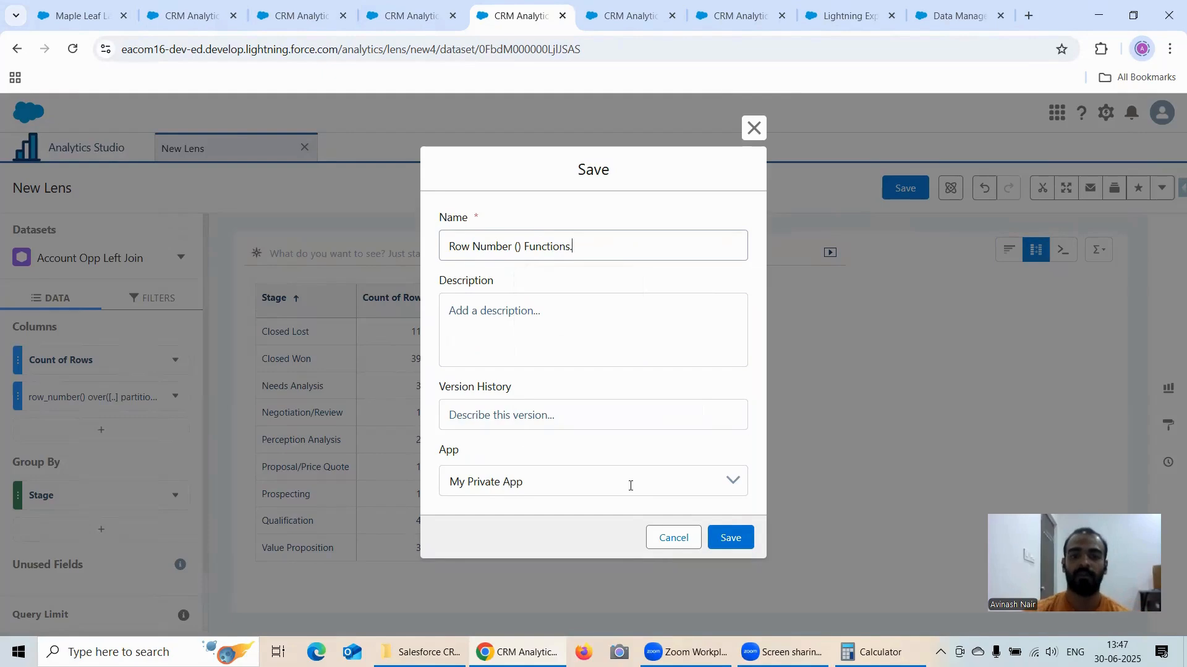
left_click(630, 486)
left_click(572, 556)
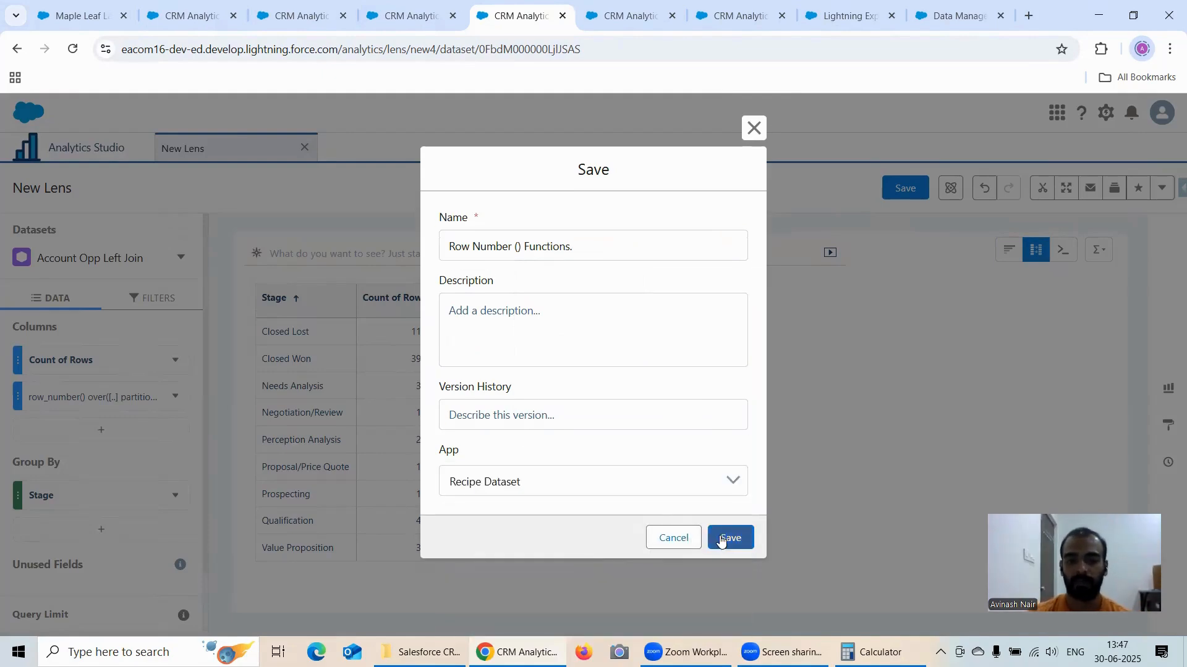
left_click(720, 540)
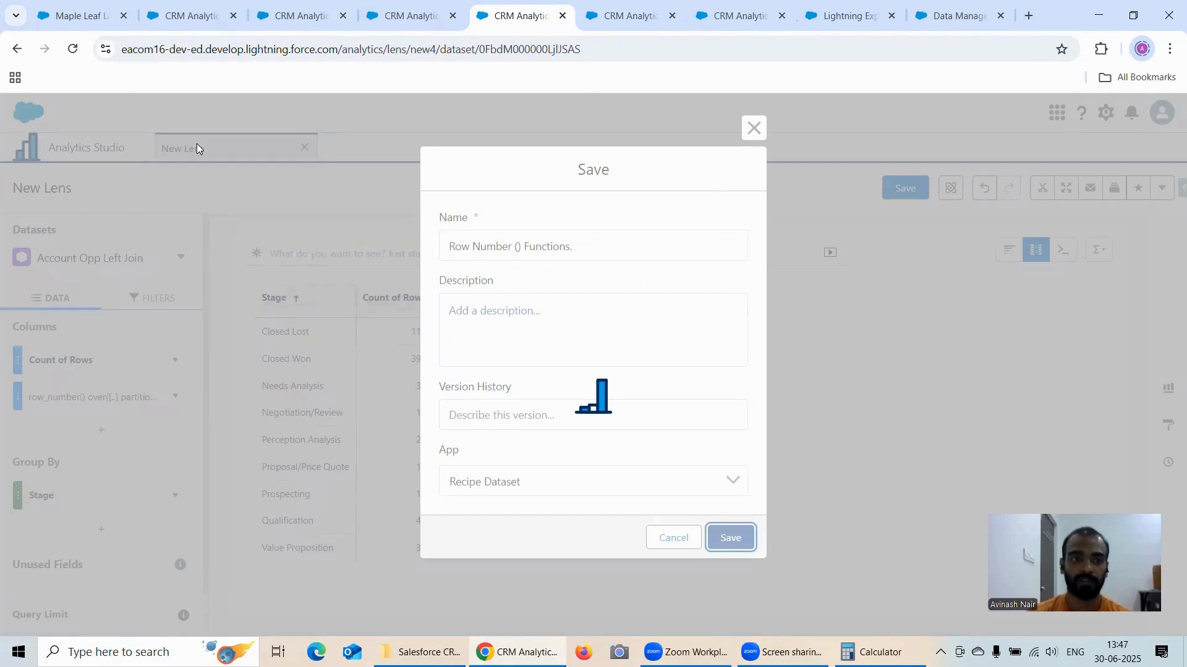
Step: In the Rank Function() lens, edit the rank column with the Rank Within Group calculation and look through its available functions
key("ctrl+Tab")
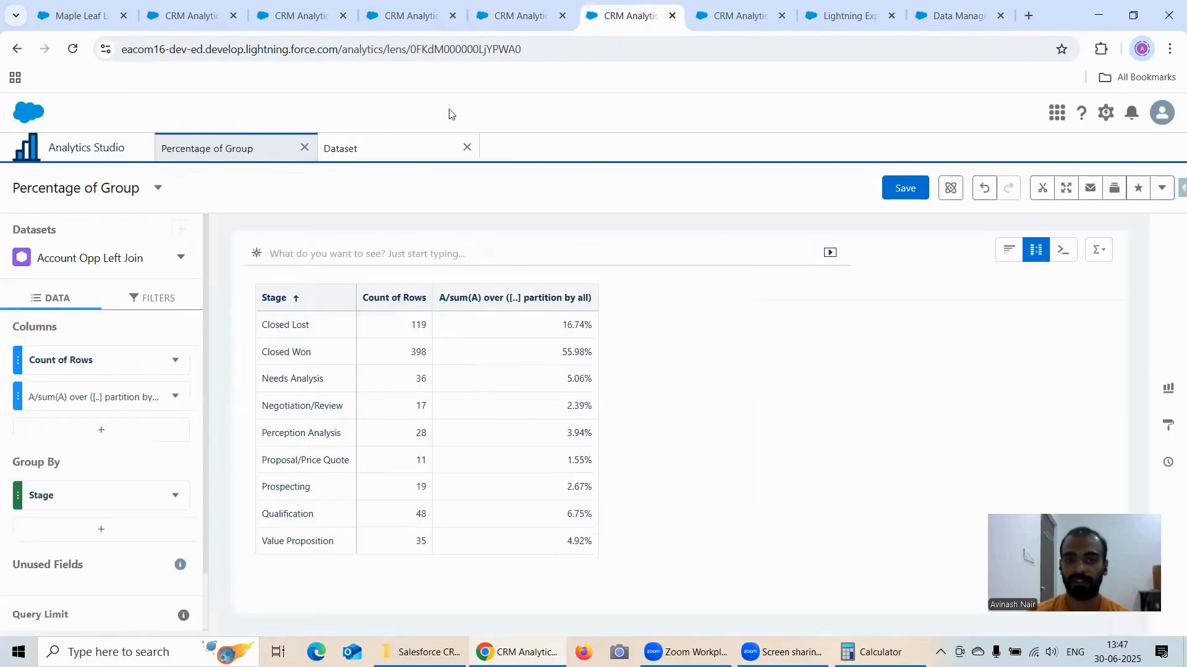
left_click(206, 16)
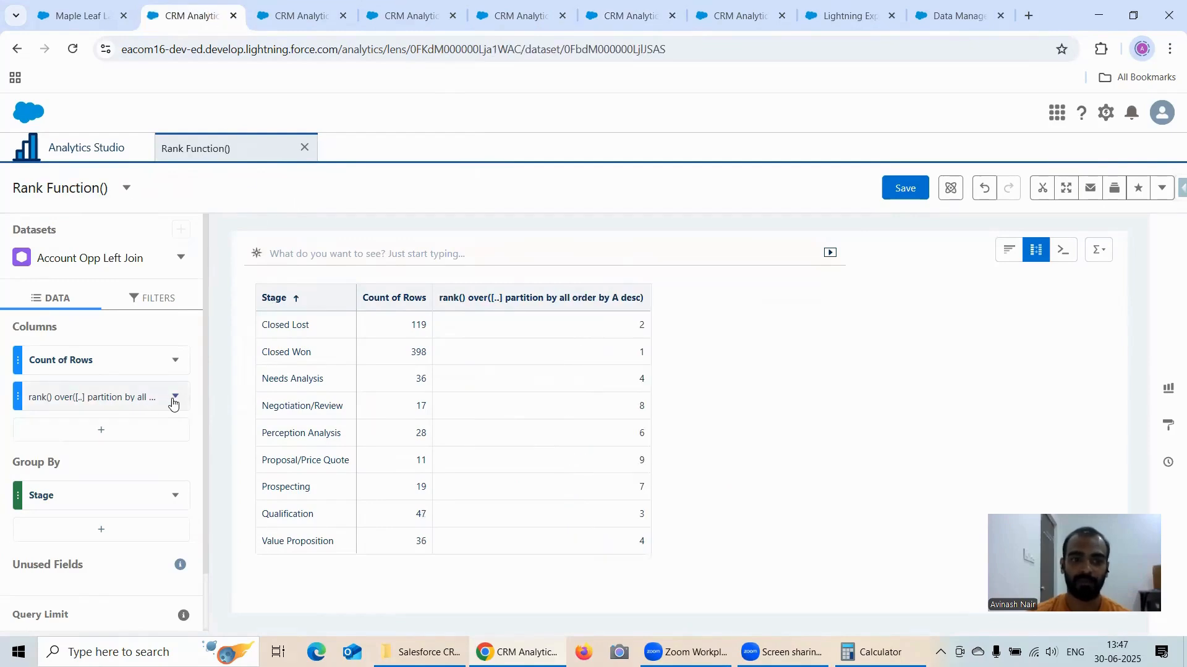
left_click(1036, 249)
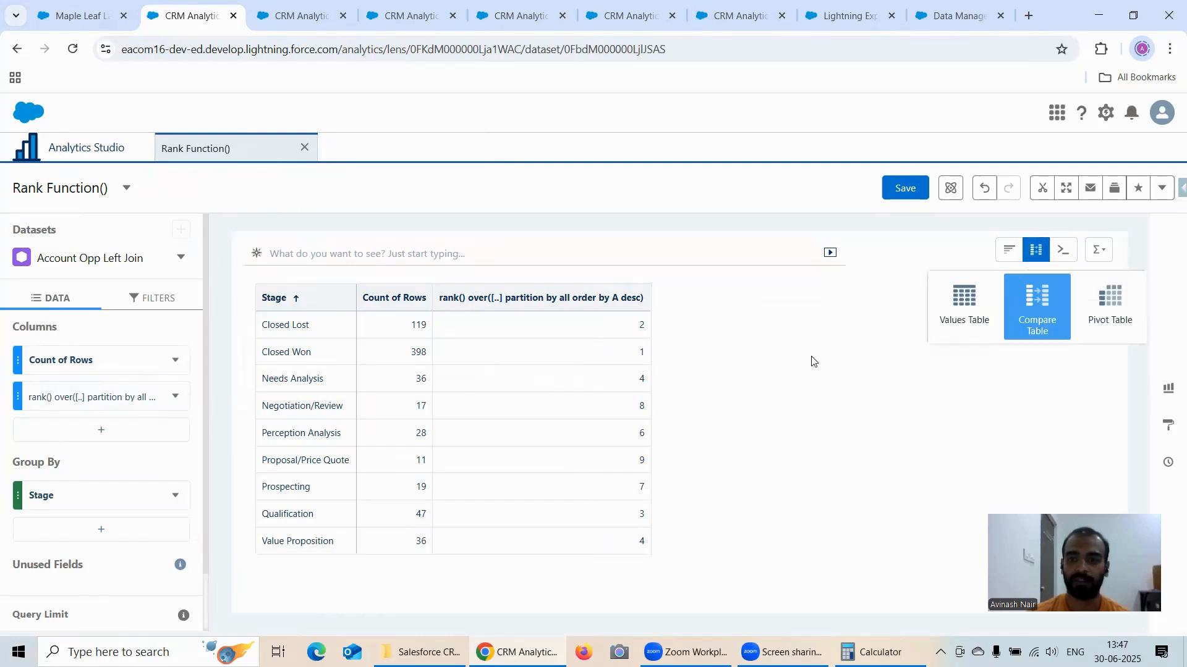
left_click(177, 397)
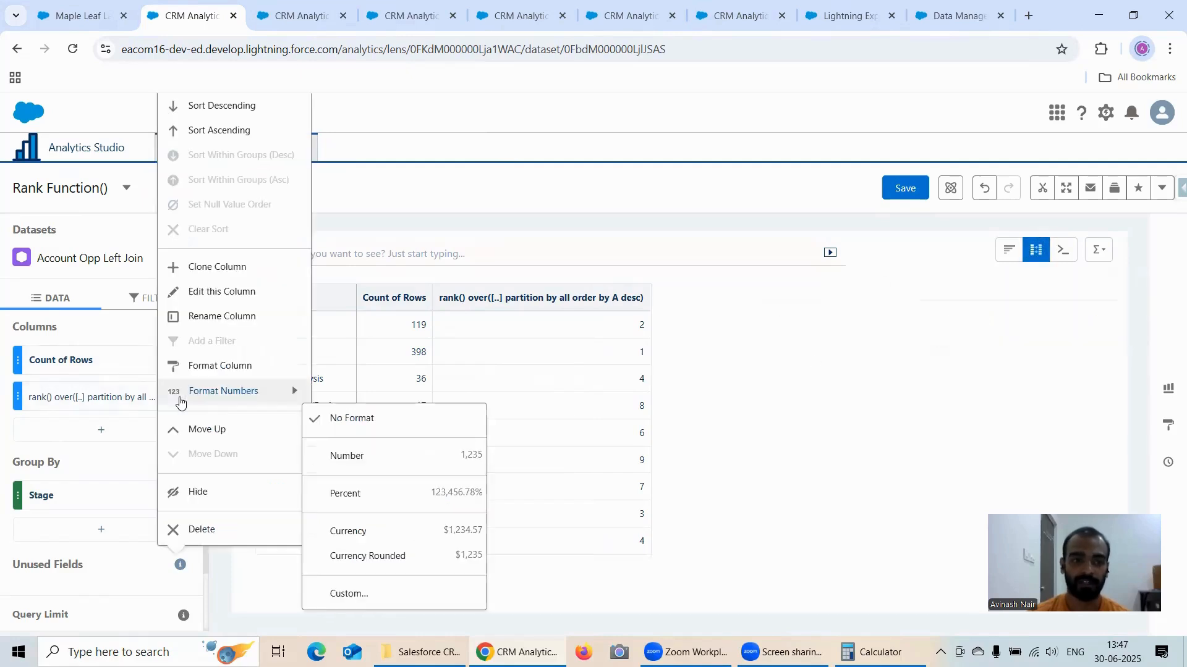
left_click(212, 292)
left_click(151, 424)
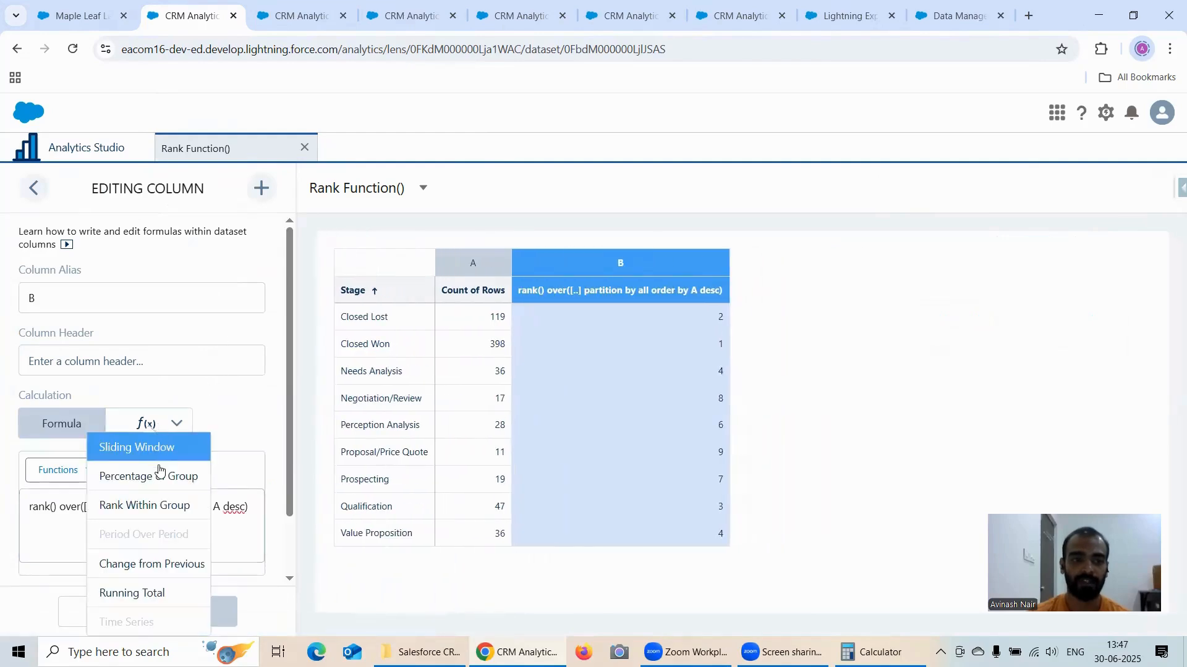
left_click(173, 503)
left_click(186, 546)
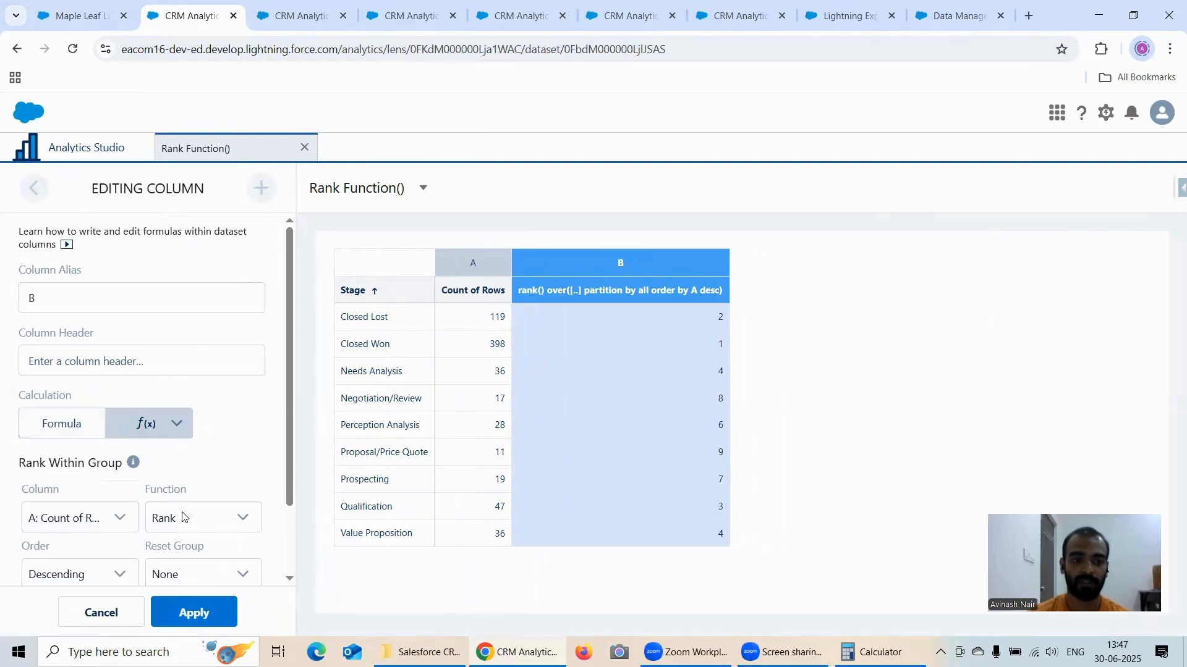
scroll(182, 516, "down", 2)
left_click(190, 440)
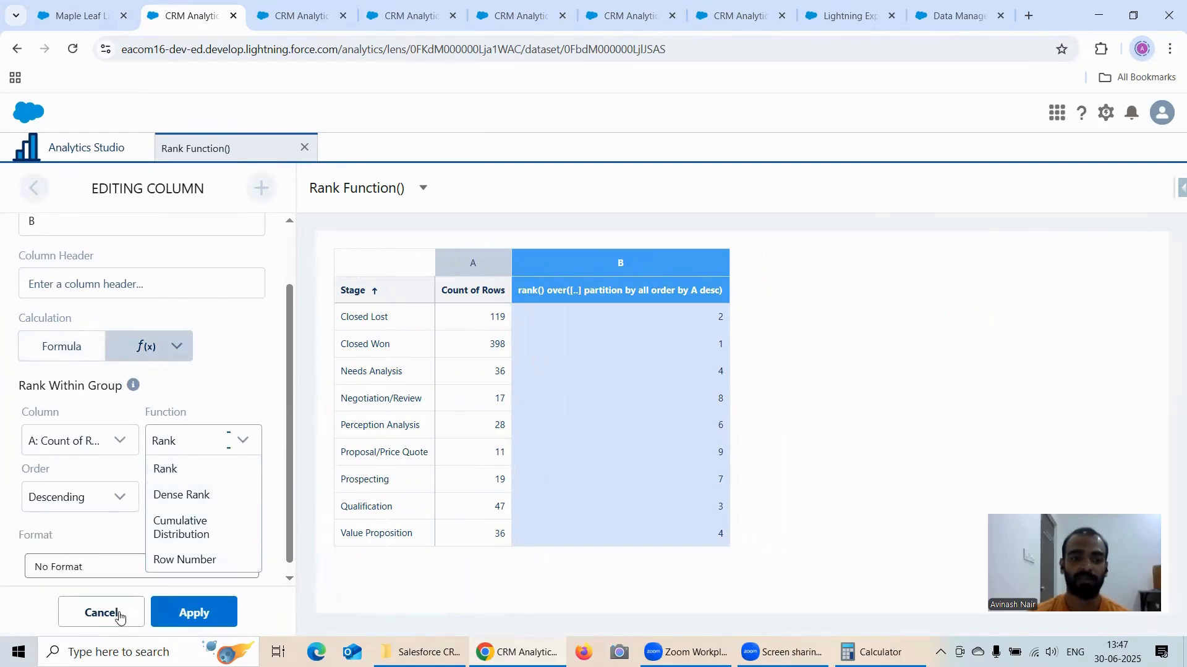
left_click(108, 611)
left_click(560, 392)
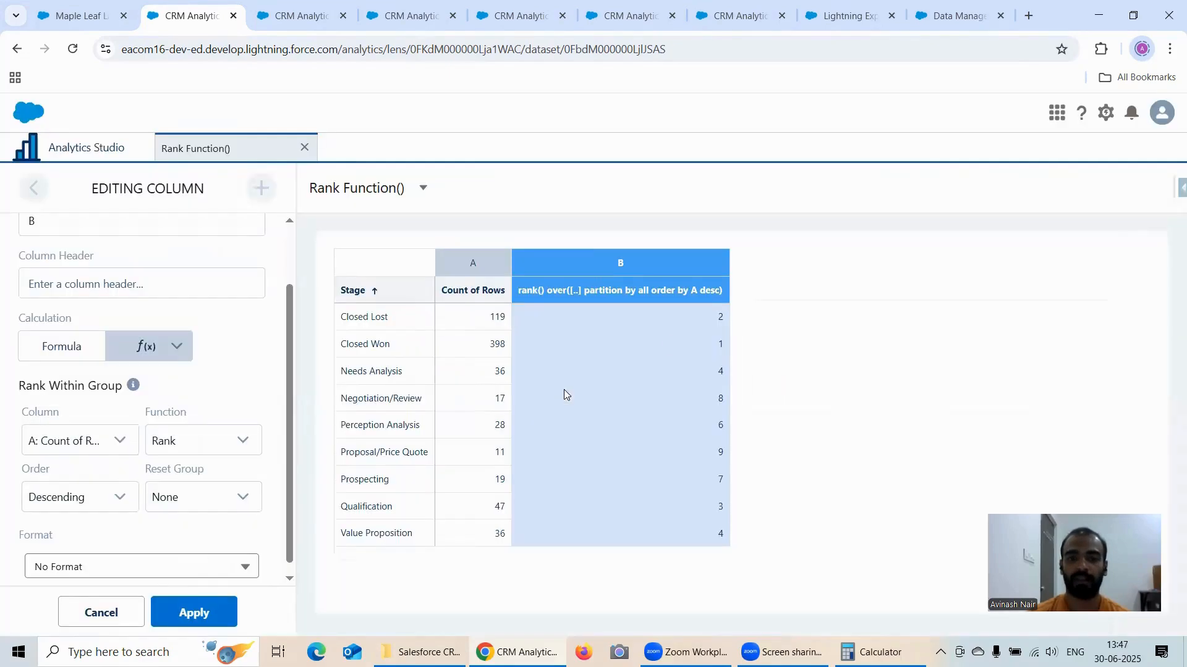
Step: Switch the Dense Rank() Function lens to a compare table and review the Cumulative Distribution and Row Number lenses
left_click(302, 17)
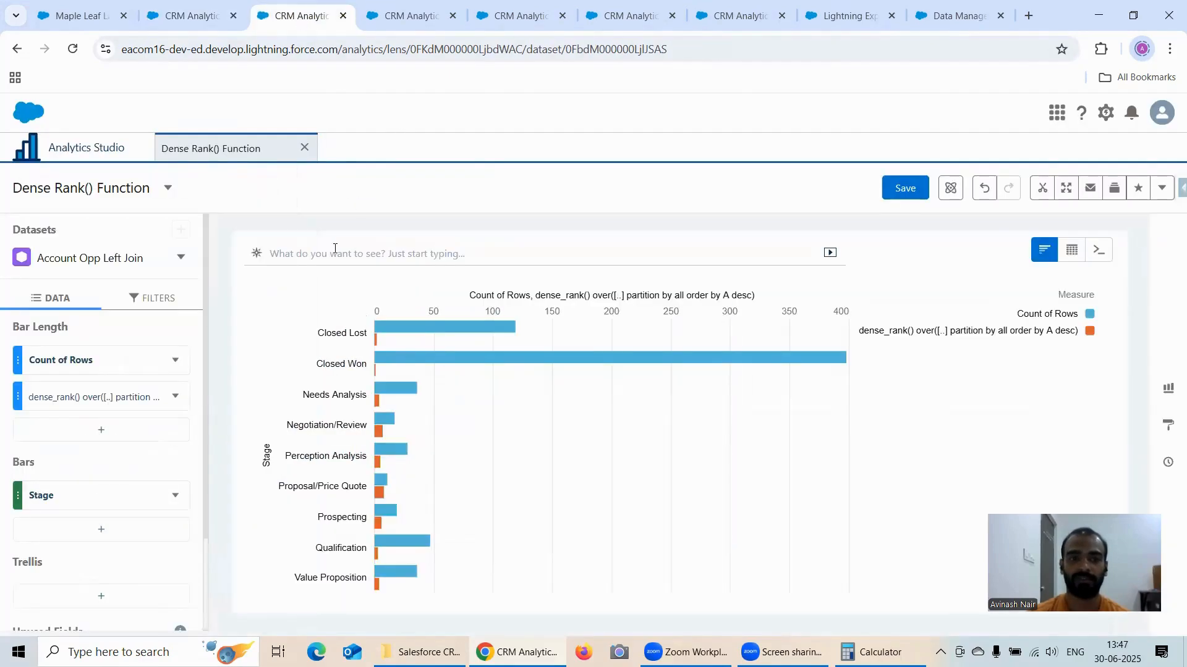
left_click(1072, 250)
left_click(1036, 303)
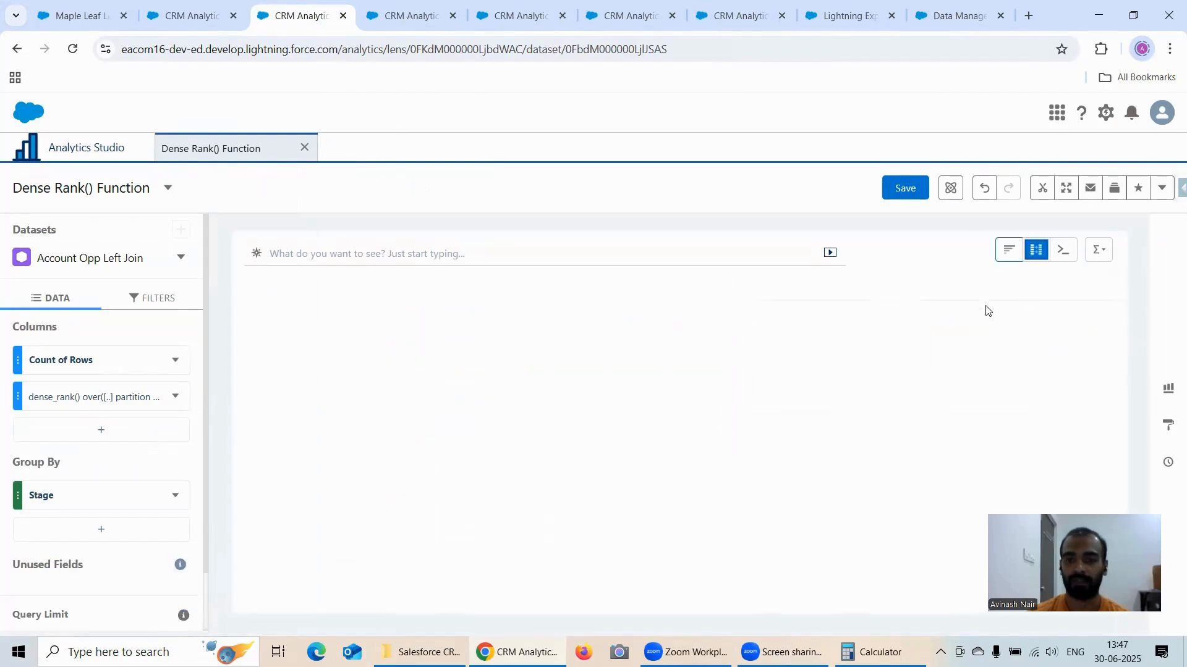
left_click(415, 14)
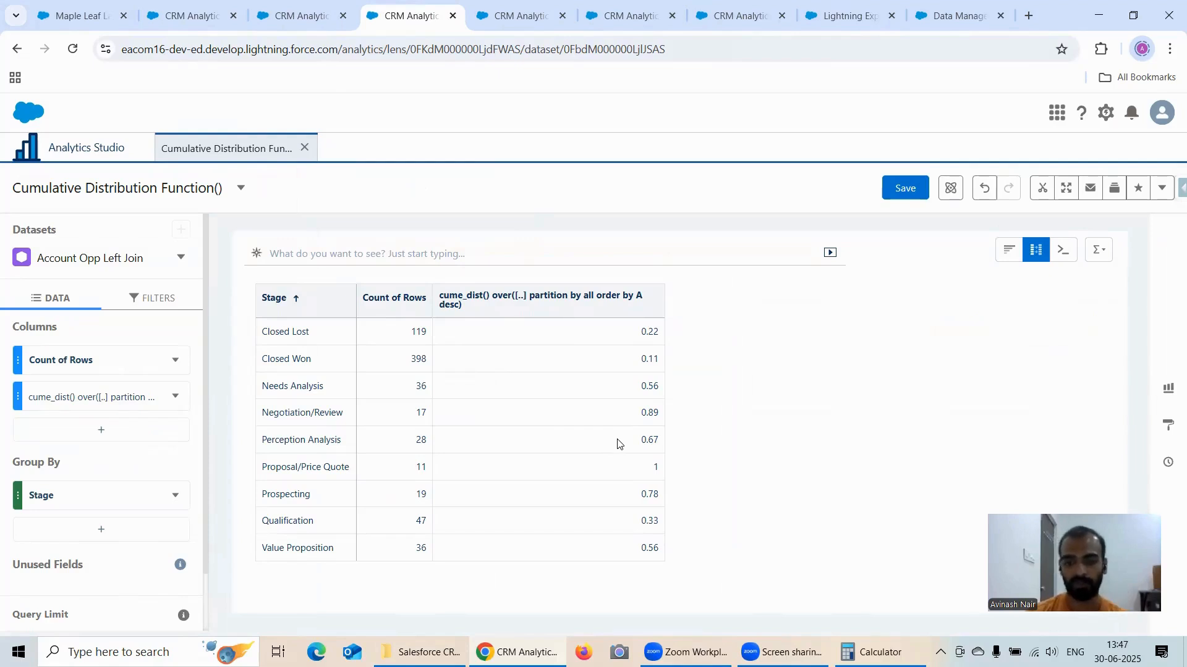
left_click(520, 18)
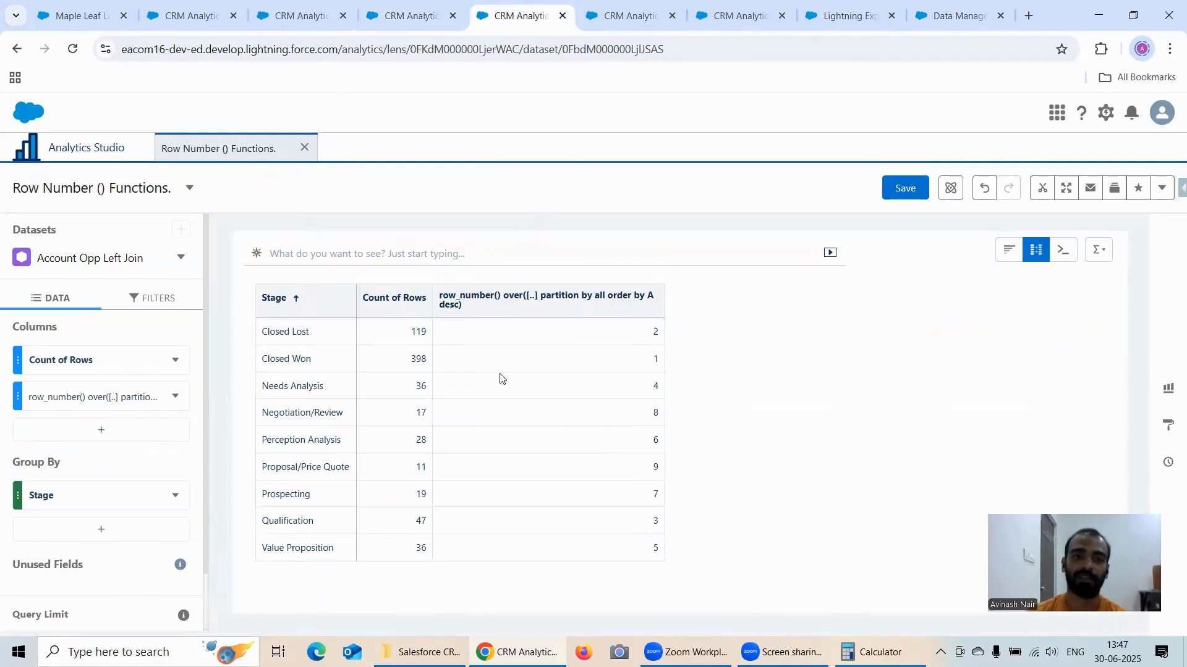